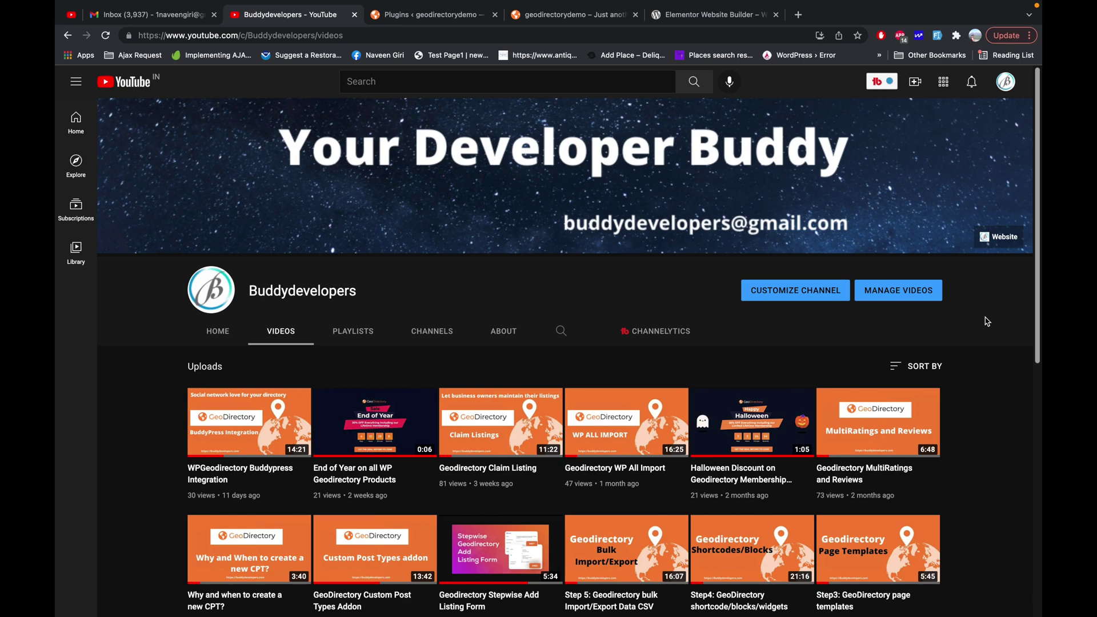
Review the Installed Plugins list, then switch to the live site homepage
left_click(474, 19)
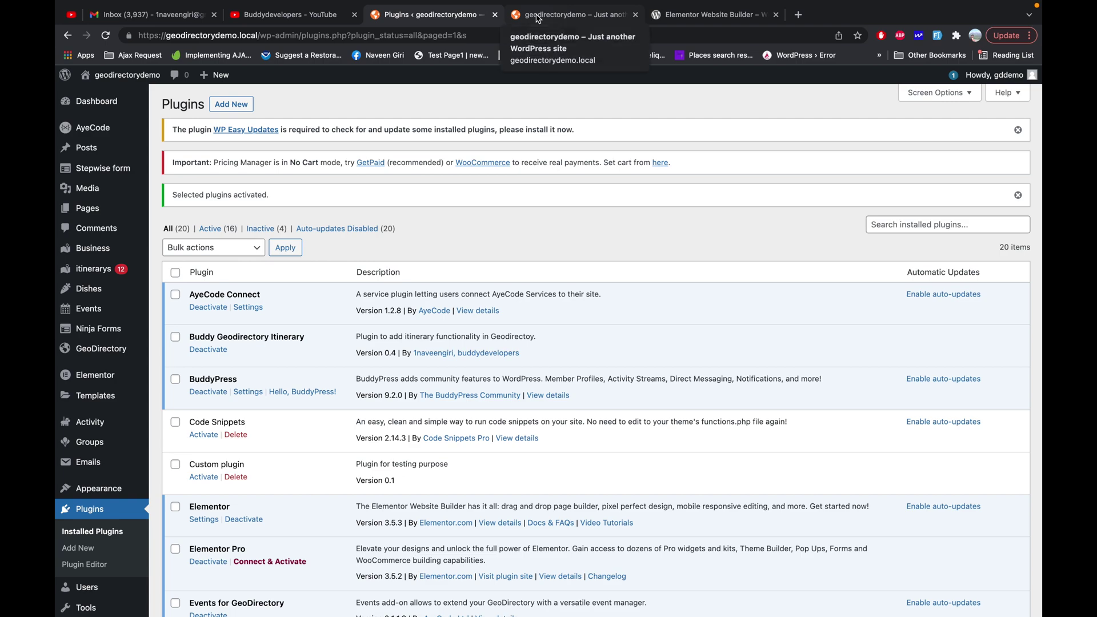
scroll(480, 202, "down", 7)
scroll(480, 202, "up", 6)
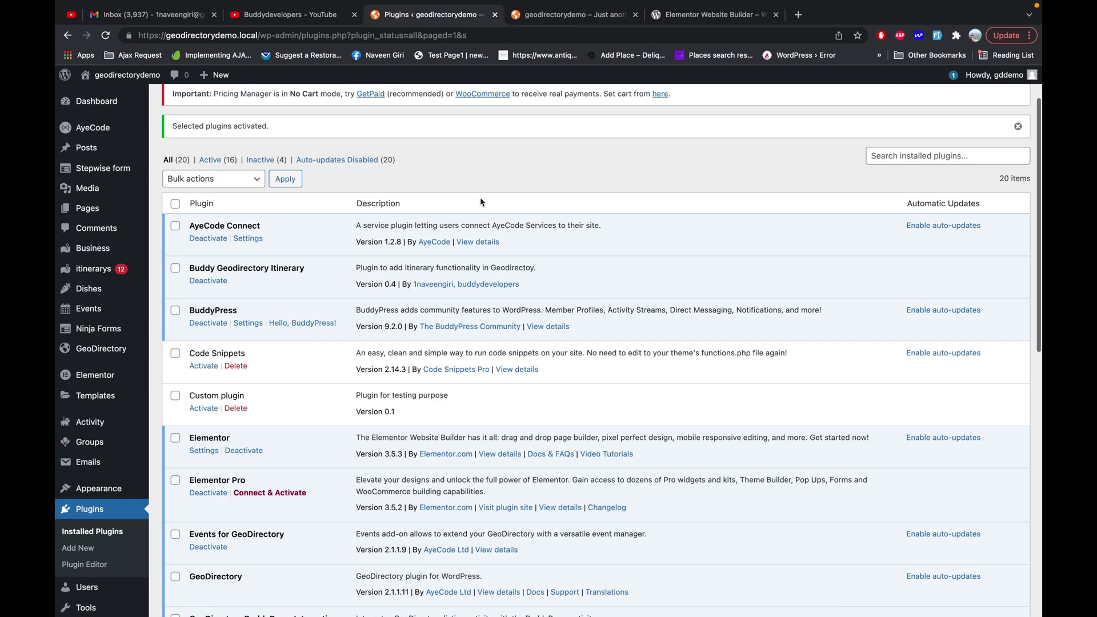
left_click(590, 13)
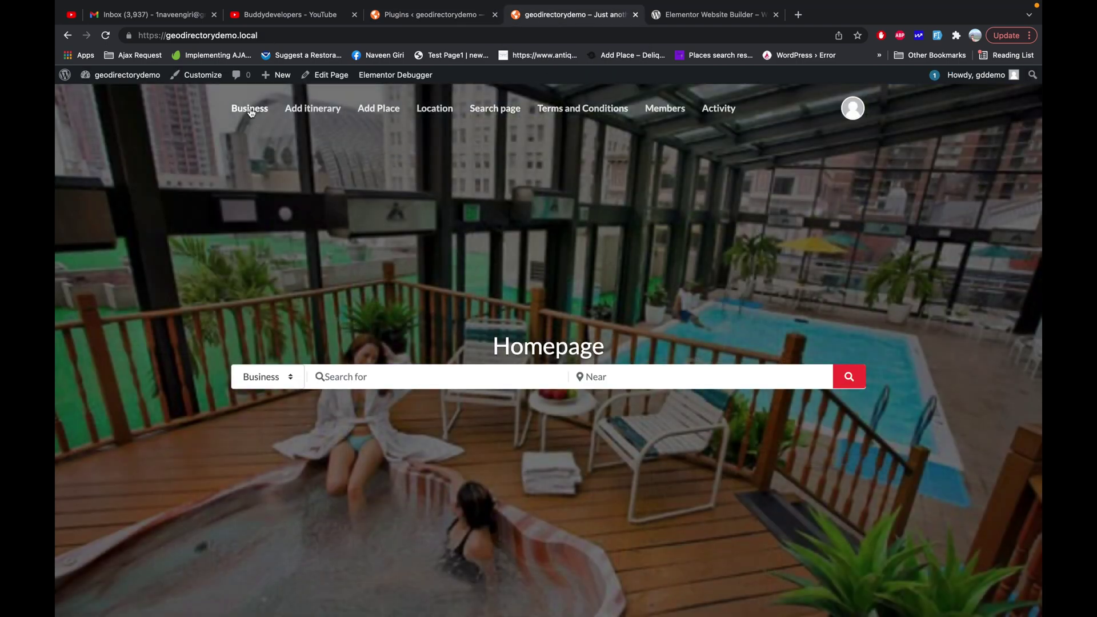
Open the Business listings archive and scroll through its listings
left_click(250, 111)
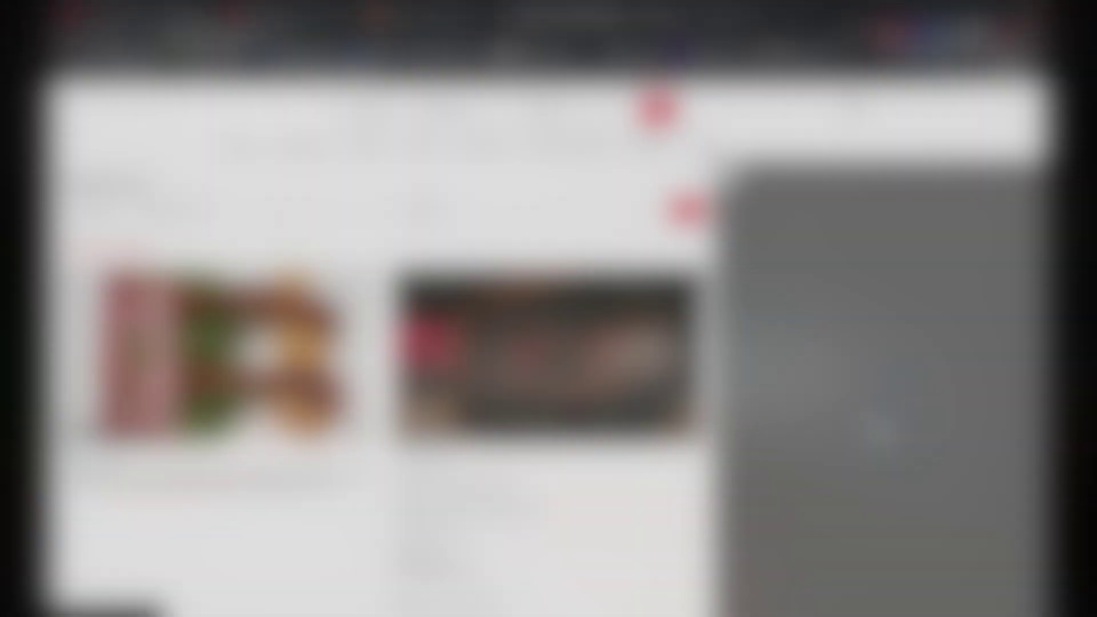
scroll(280, 226, "down", 6)
scroll(282, 229, "down", 12)
scroll(282, 229, "up", 18)
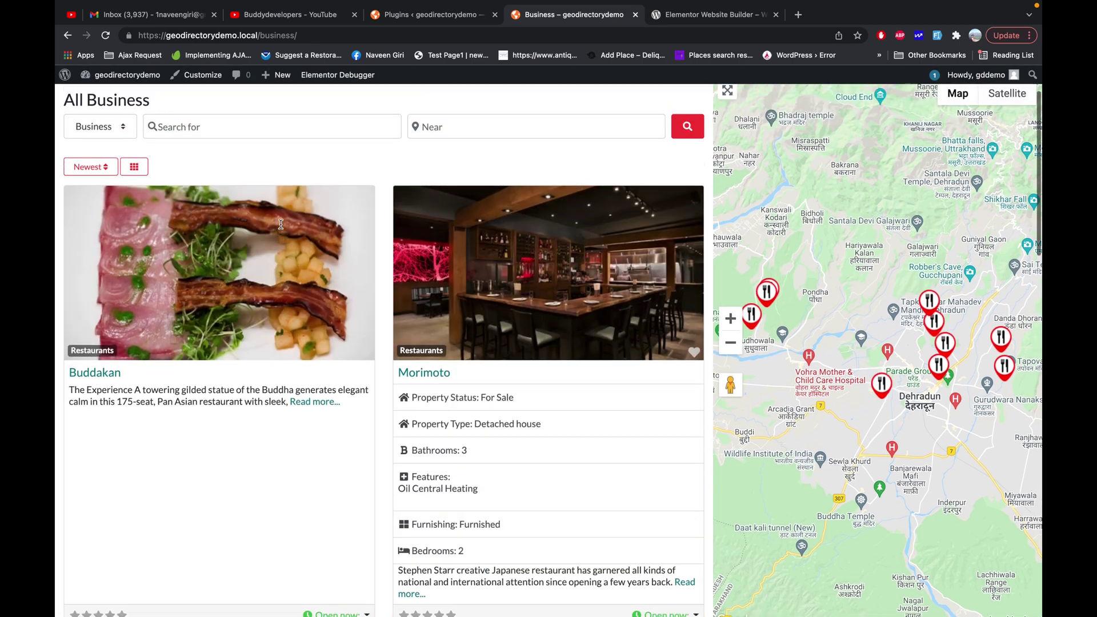
scroll(280, 224, "up", 1)
Open the Buddakan listing and scroll through its current detail page
left_click(202, 281)
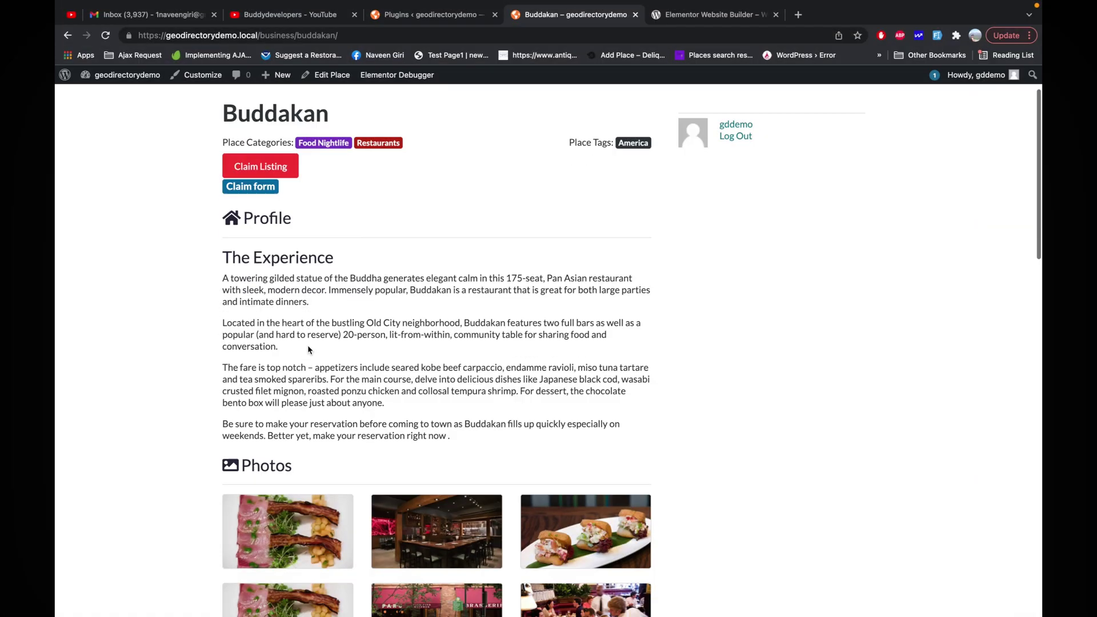
scroll(307, 349, "down", 12)
scroll(307, 349, "down", 5)
scroll(307, 349, "up", 15)
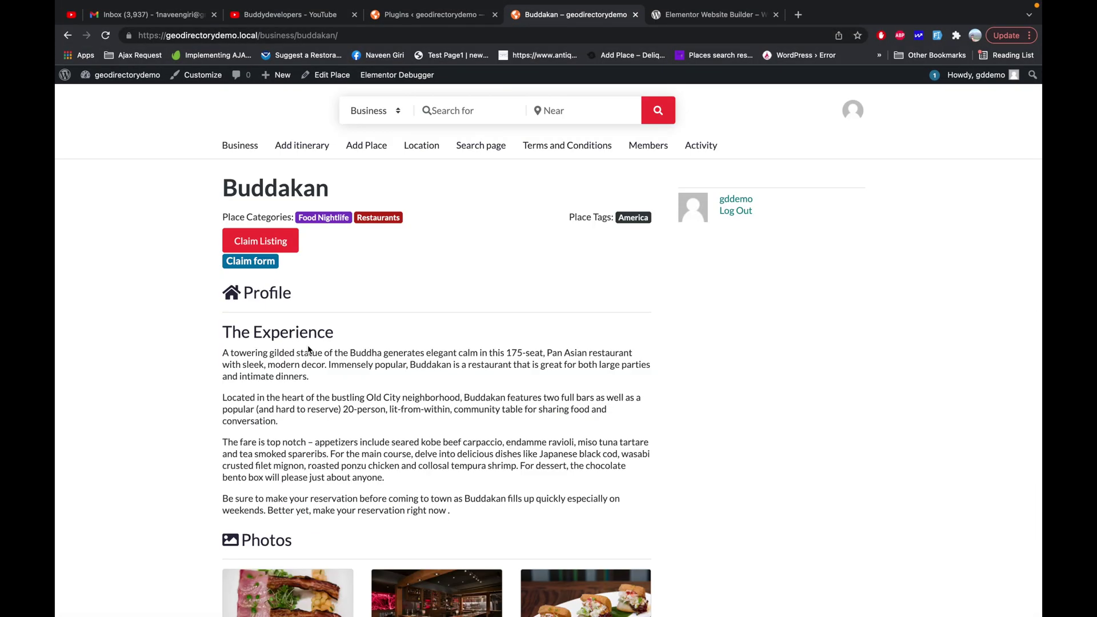
scroll(352, 350, "down", 3)
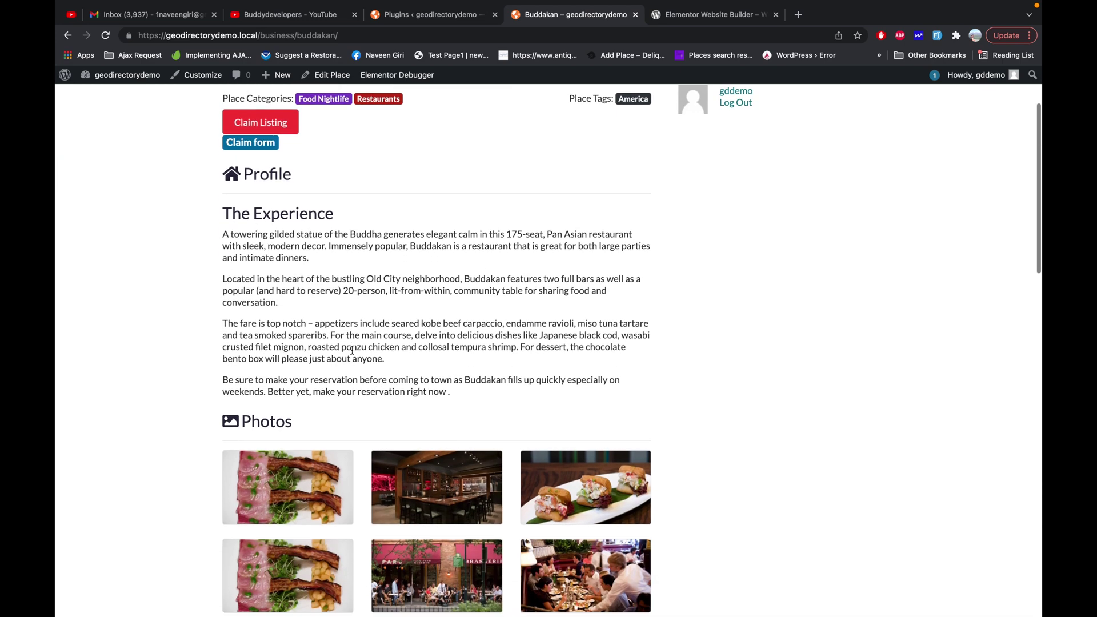
scroll(352, 349, "up", 2)
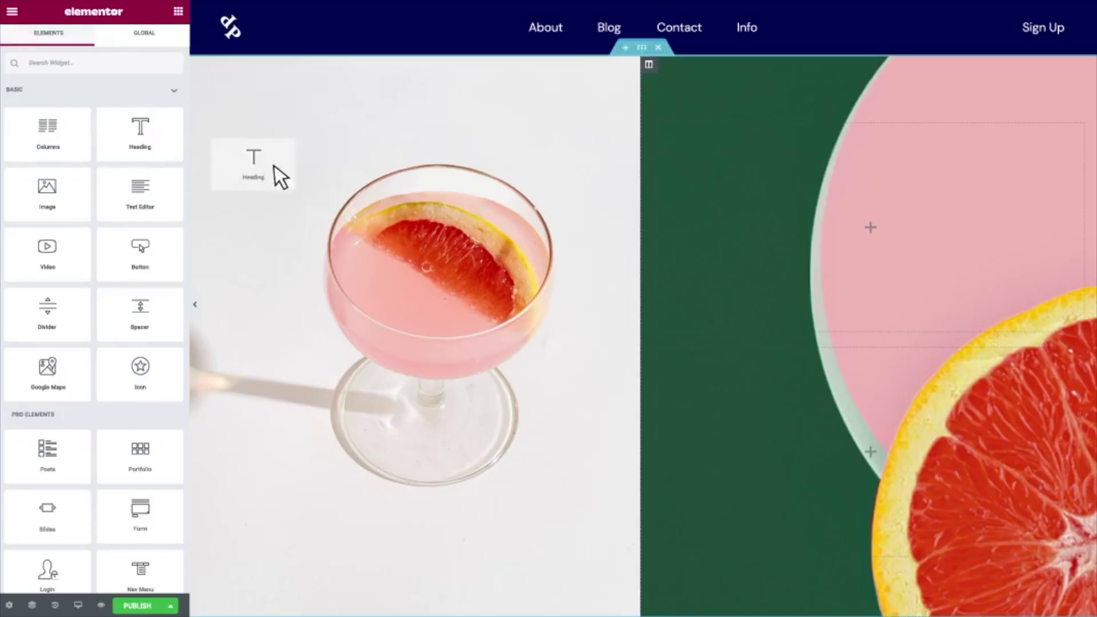
Add a Heading widget to the green column titled 'SPRING COCKTAILS'
left_click_drag(859, 234, 864, 233)
triple_click(149, 157)
type("SPRING COCKTAILS")
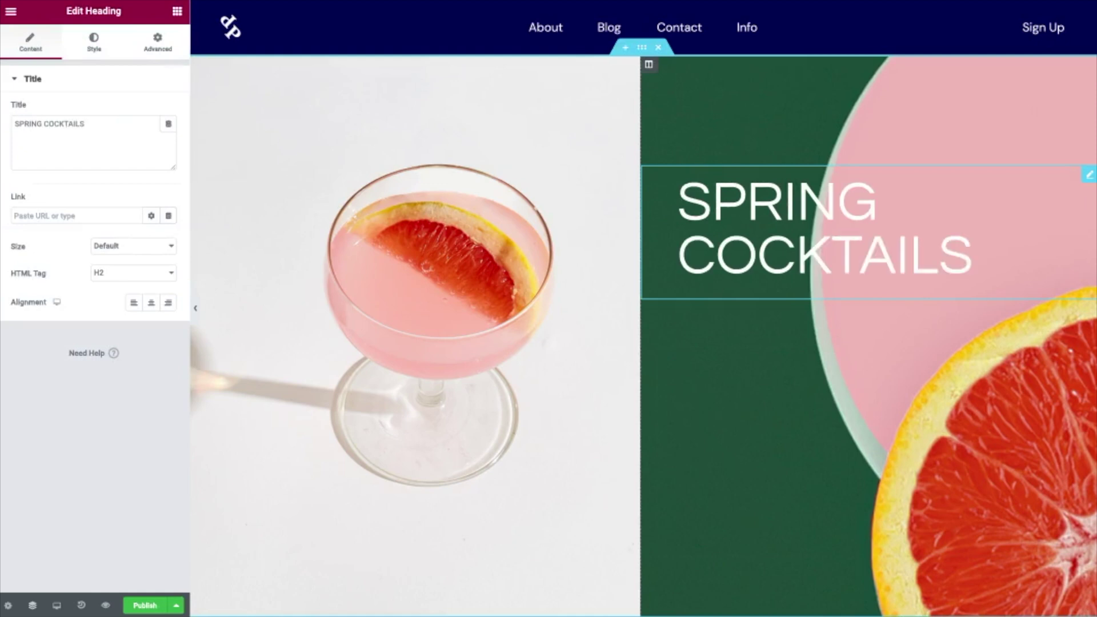
Add a Text Editor widget below the heading with the text '50'
left_click(178, 11)
left_click_drag(152, 208, 800, 301)
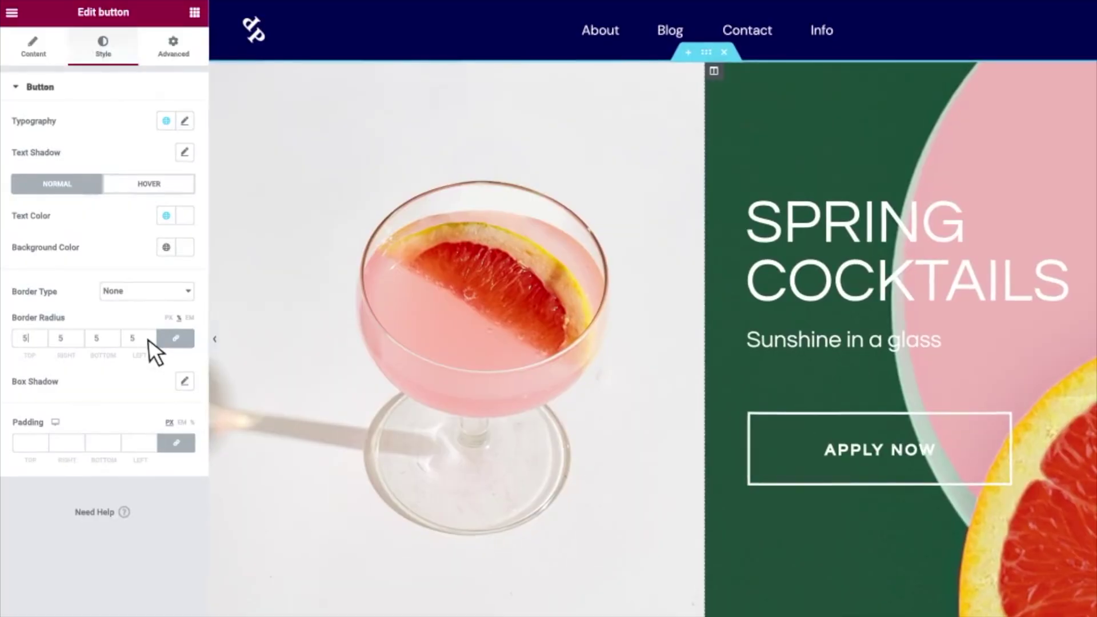
type("50")
Insert the 'Our new, refreshing flavors' library template into the empty section
left_click(195, 12)
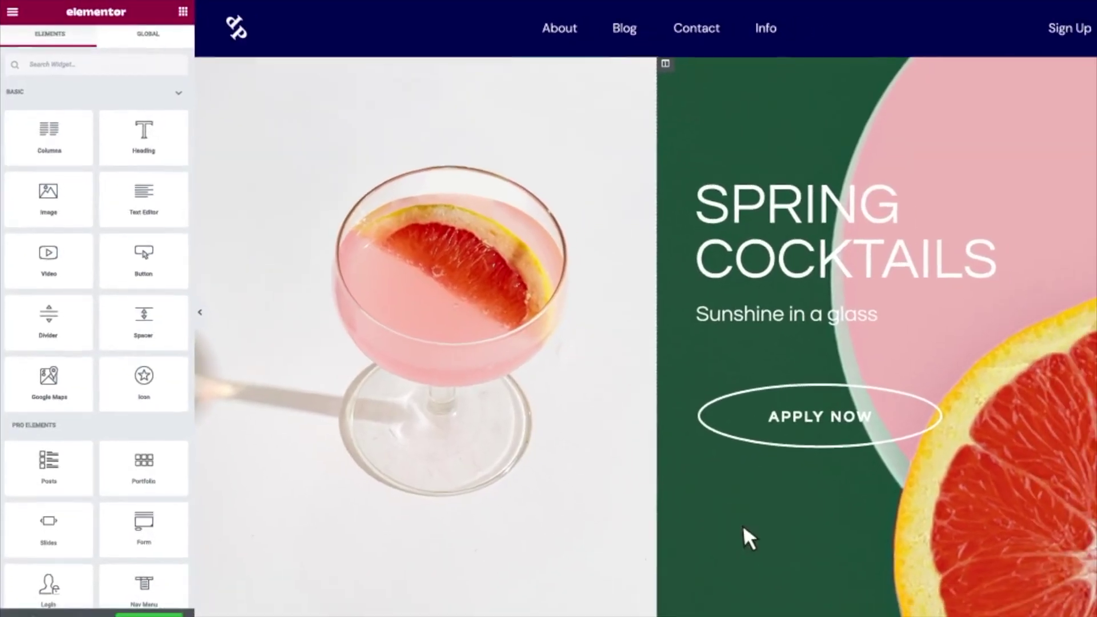
scroll(745, 527, "down", 10)
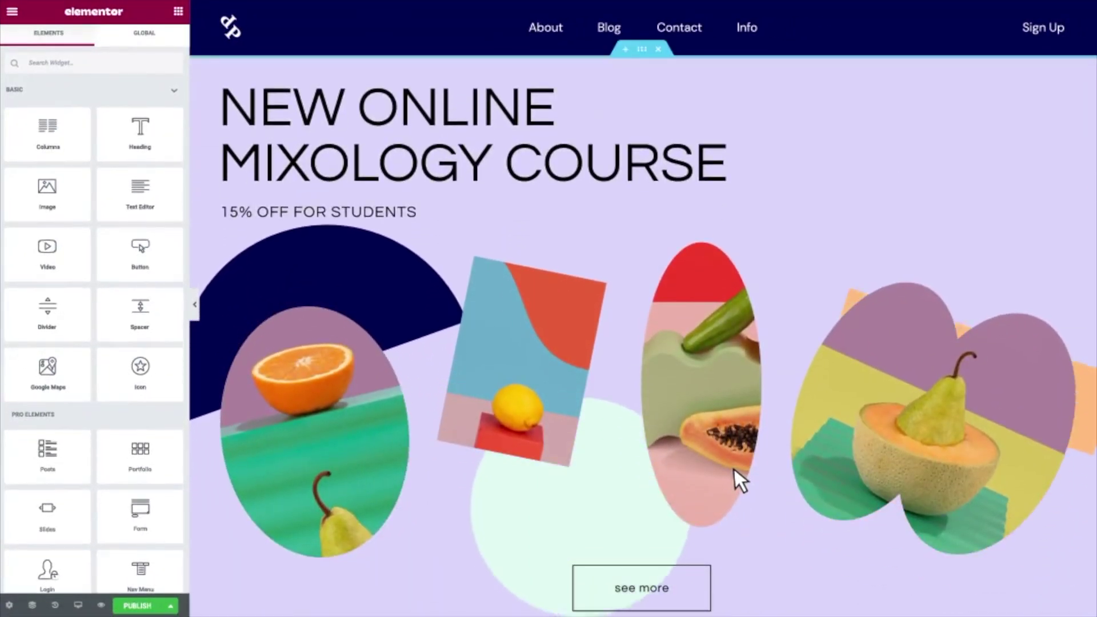
scroll(734, 466, "down", 4)
scroll(674, 303, "down", 7)
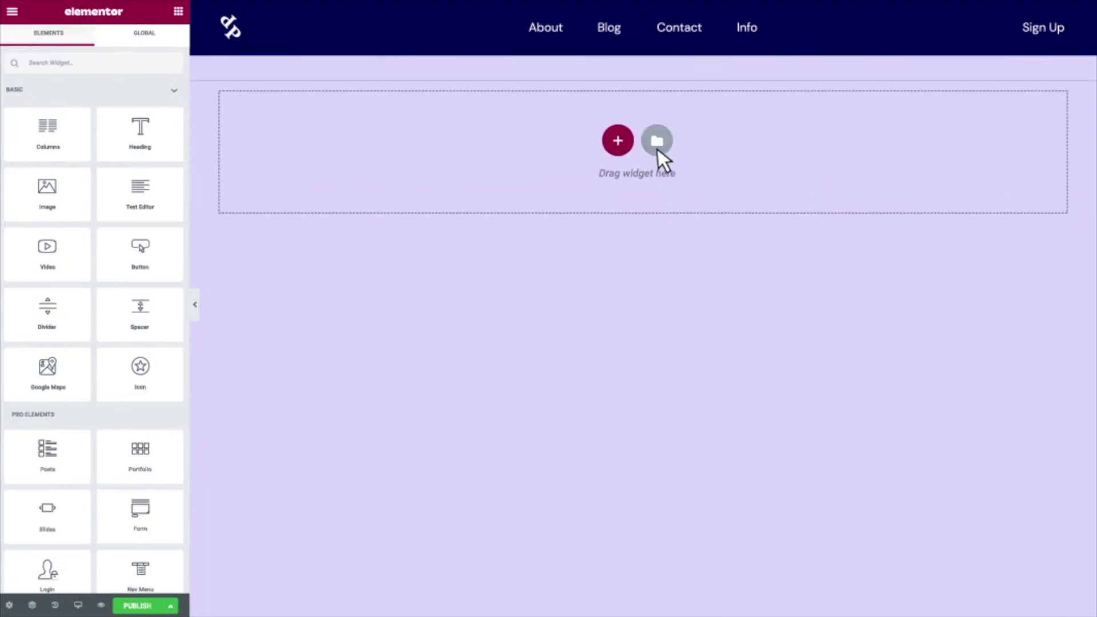
left_click(657, 141)
left_click(571, 455)
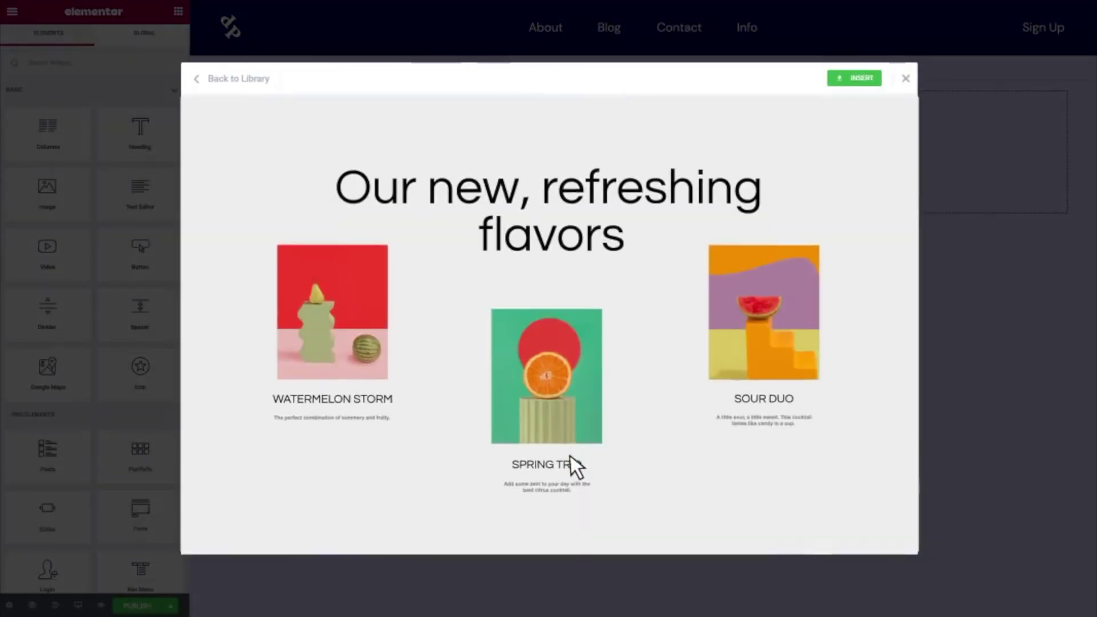
left_click(866, 77)
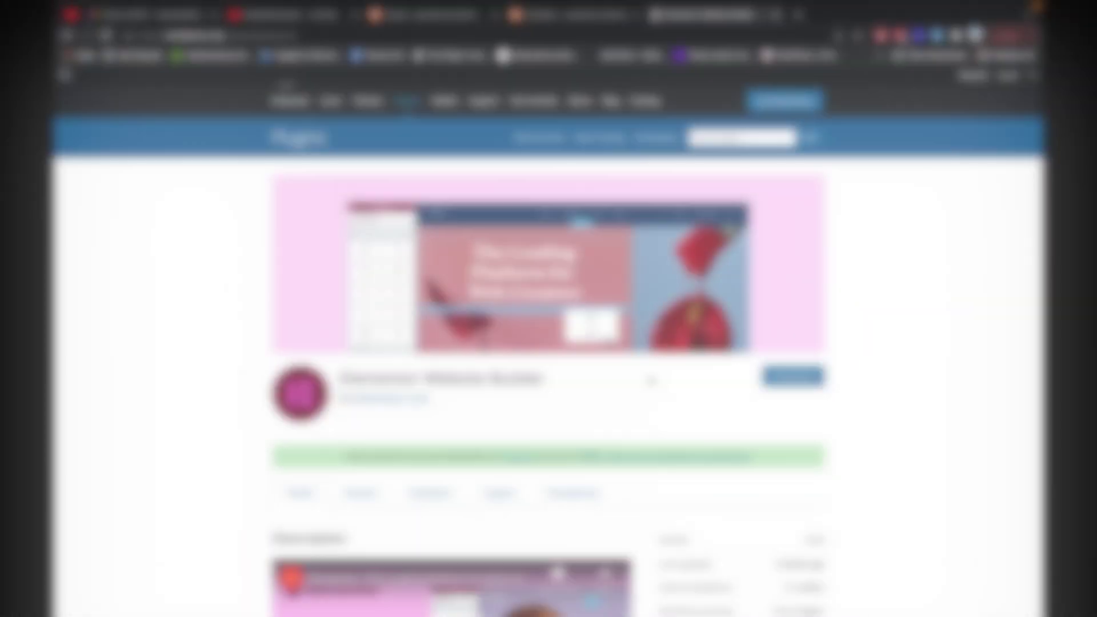
scroll(650, 380, "down", 15)
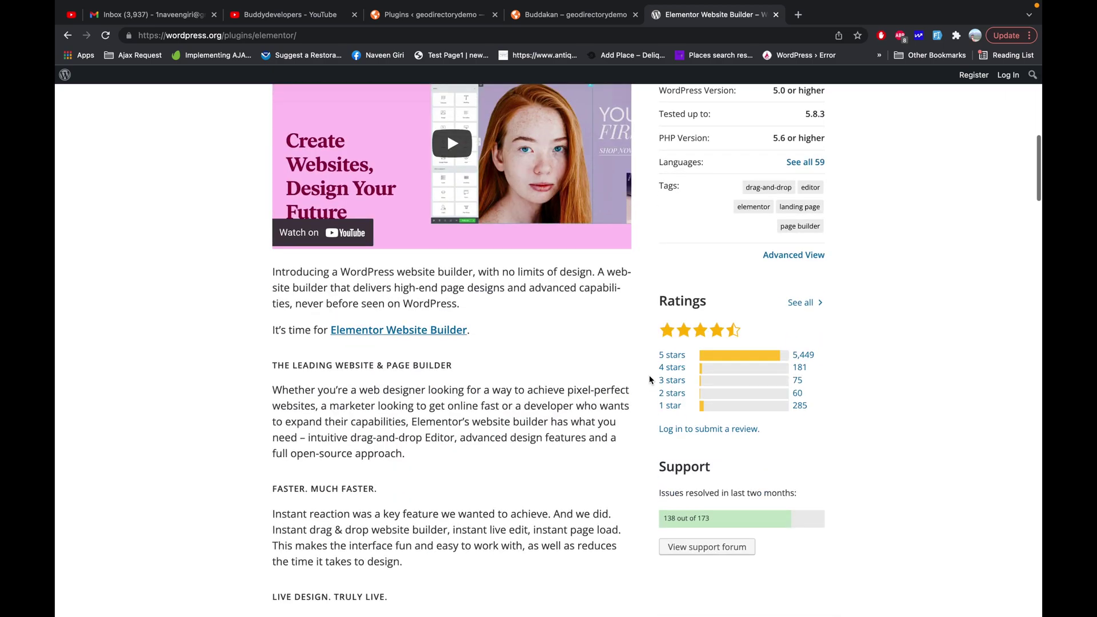
scroll(649, 380, "down", 3)
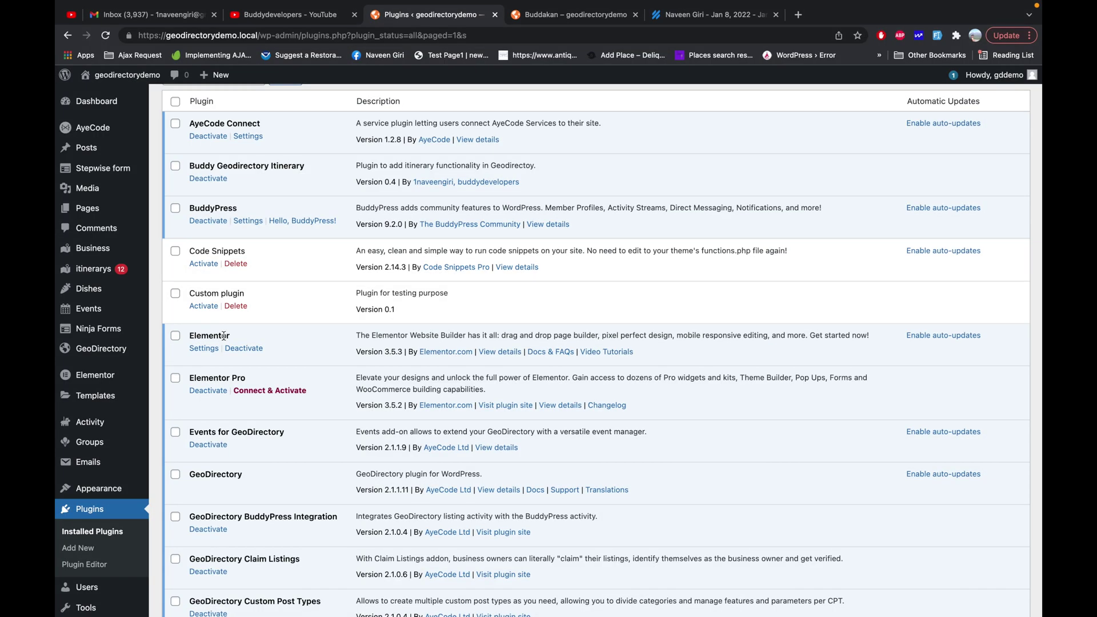
Highlight the Elementor and Elementor Pro plugin names in the plugins list
double_click(213, 333)
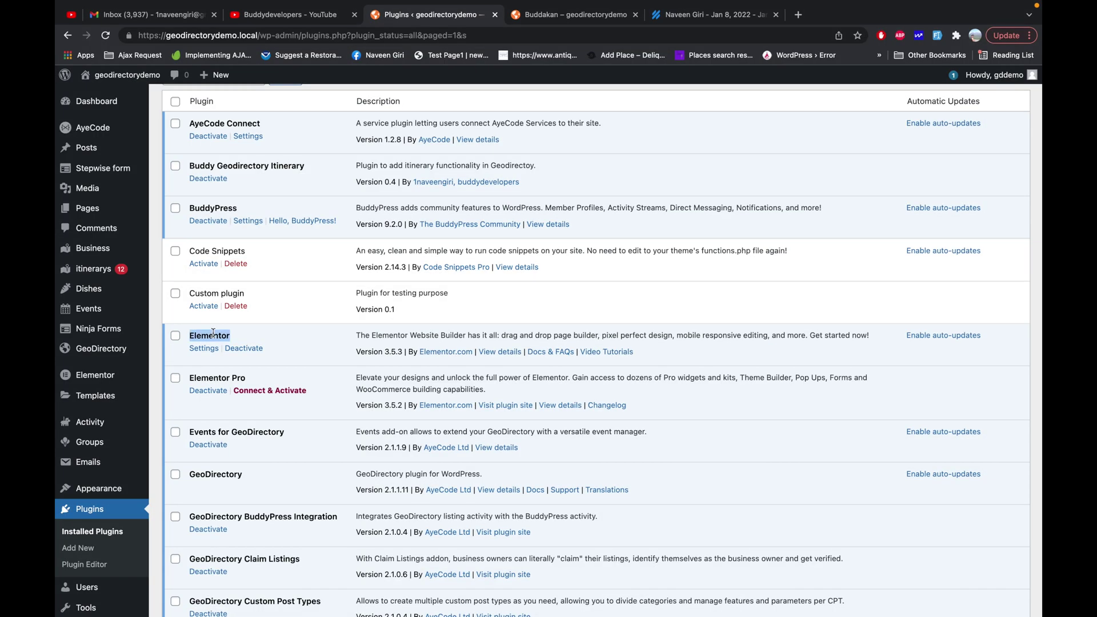
triple_click(202, 379)
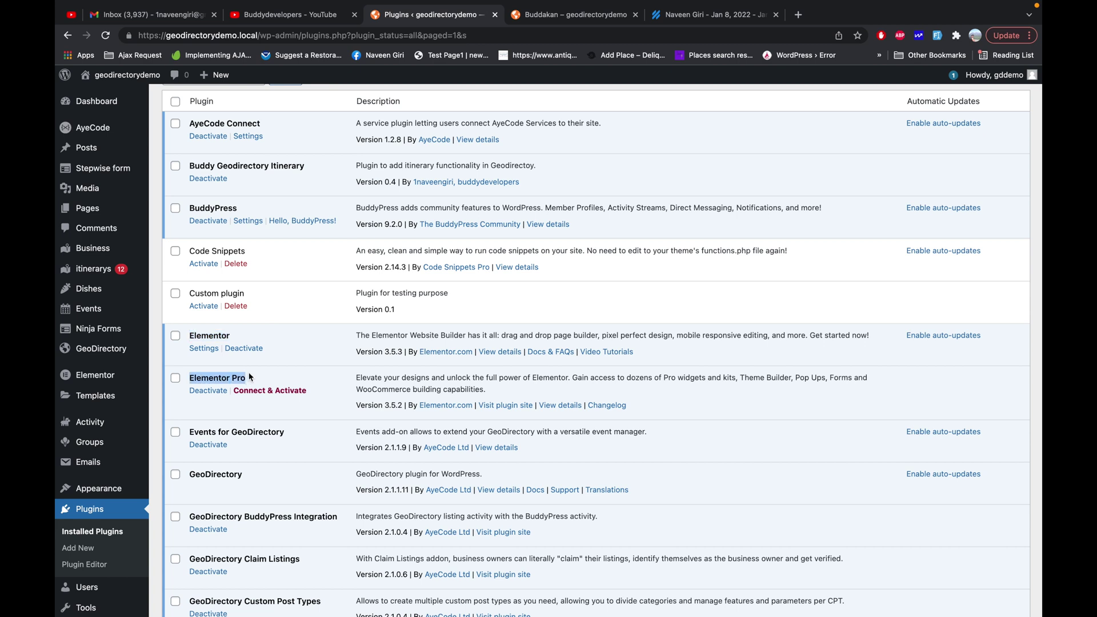
scroll(247, 369, "up", 1)
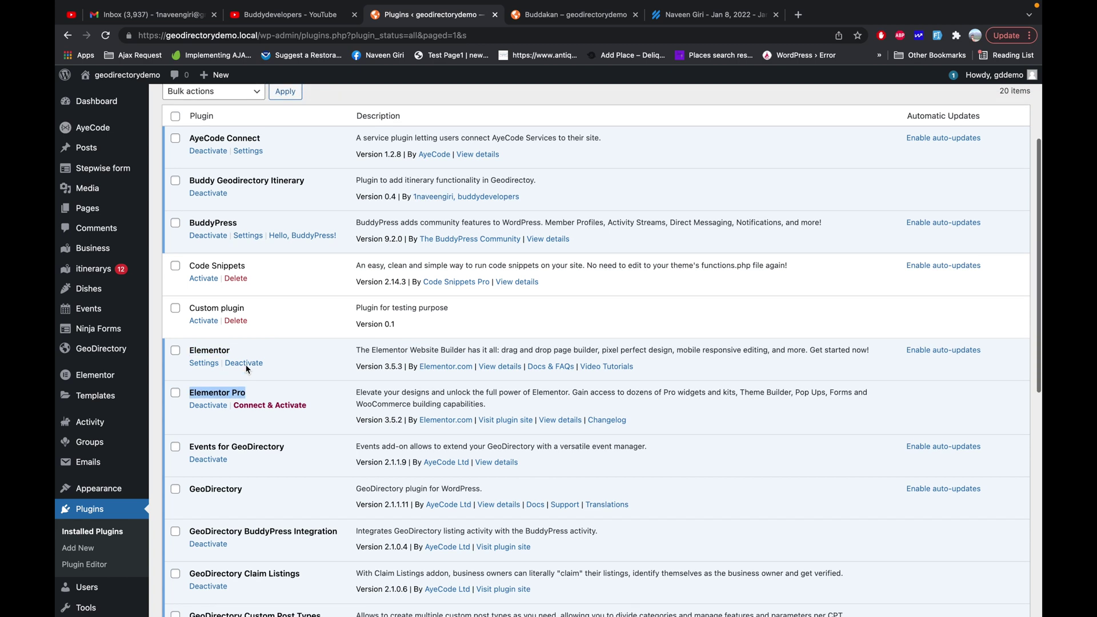
Open GeoDirectory Settings from the admin sidebar
scroll(171, 371, "down", 2)
mouse_move(112, 303)
left_click(174, 325)
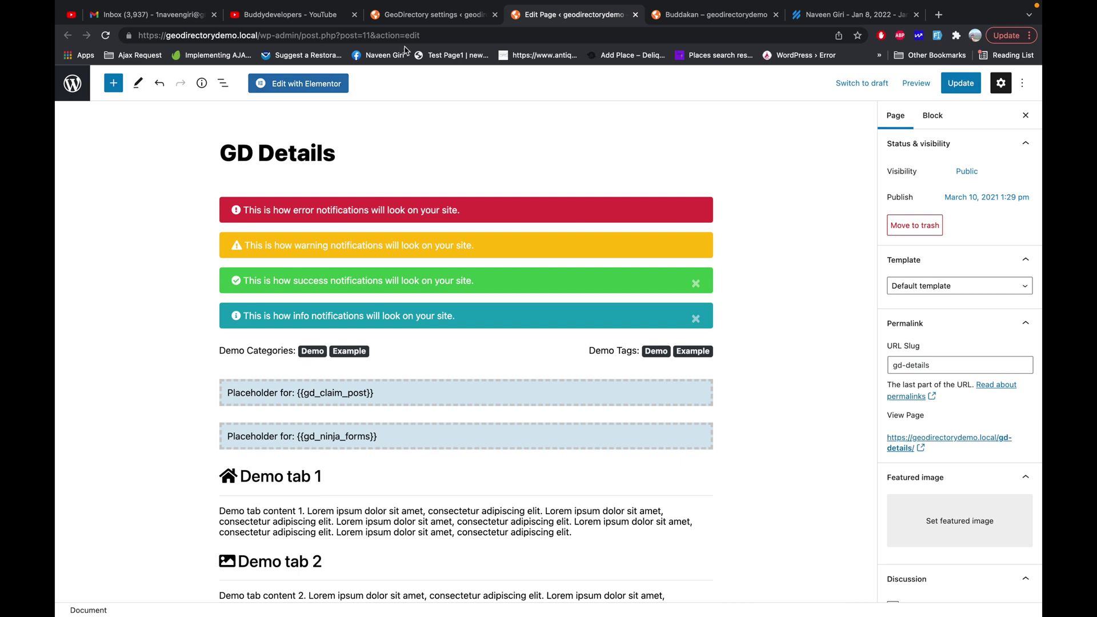
Return to the GeoDirectory settings tab and bring up the Templates menu
left_click(420, 16)
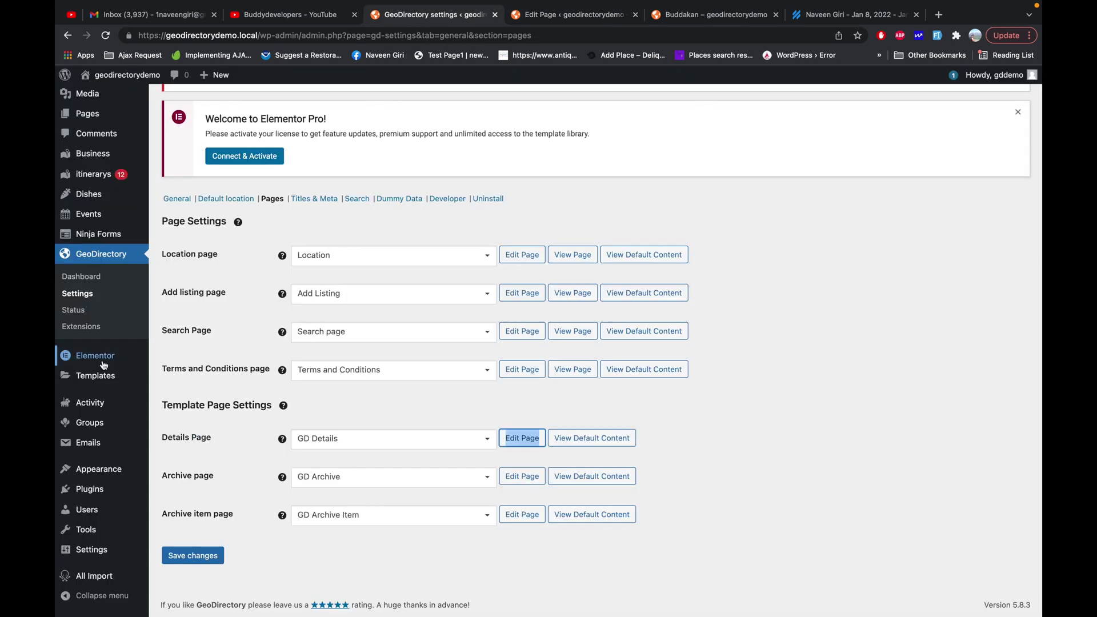
mouse_move(108, 377)
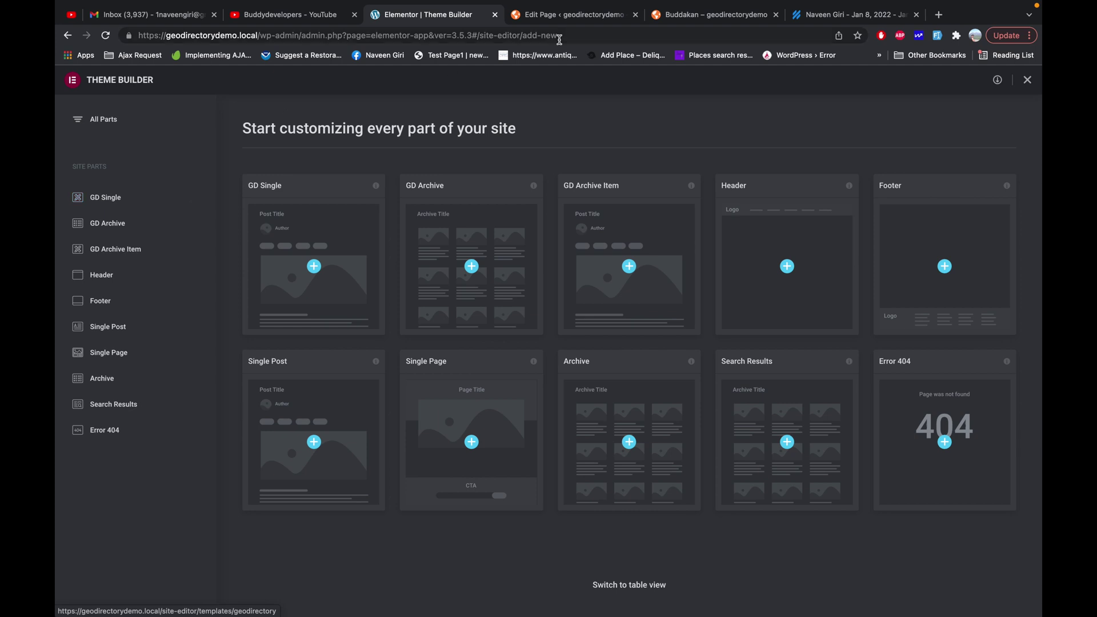
Check the Buddakan listing, then add a new GD Single template in Theme Builder
left_click(703, 16)
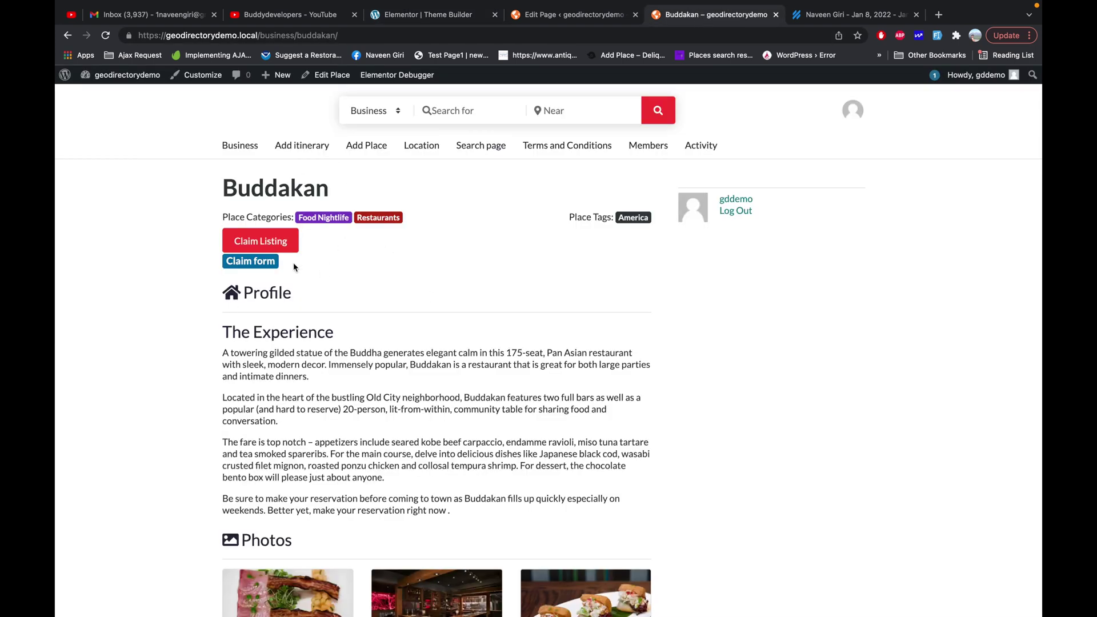
left_click(430, 21)
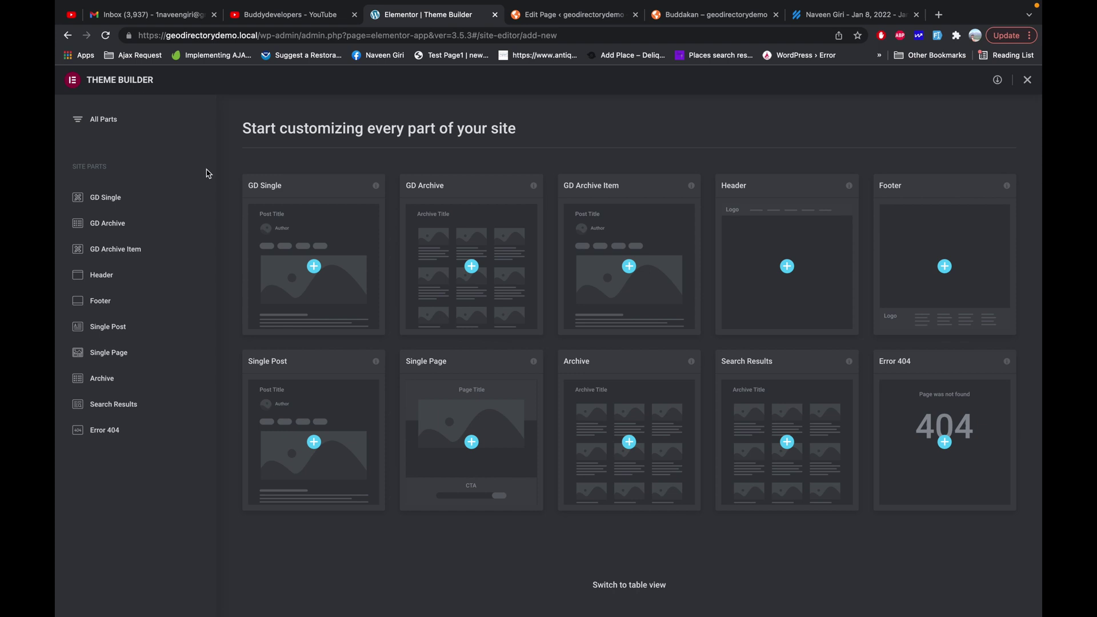
left_click(121, 200)
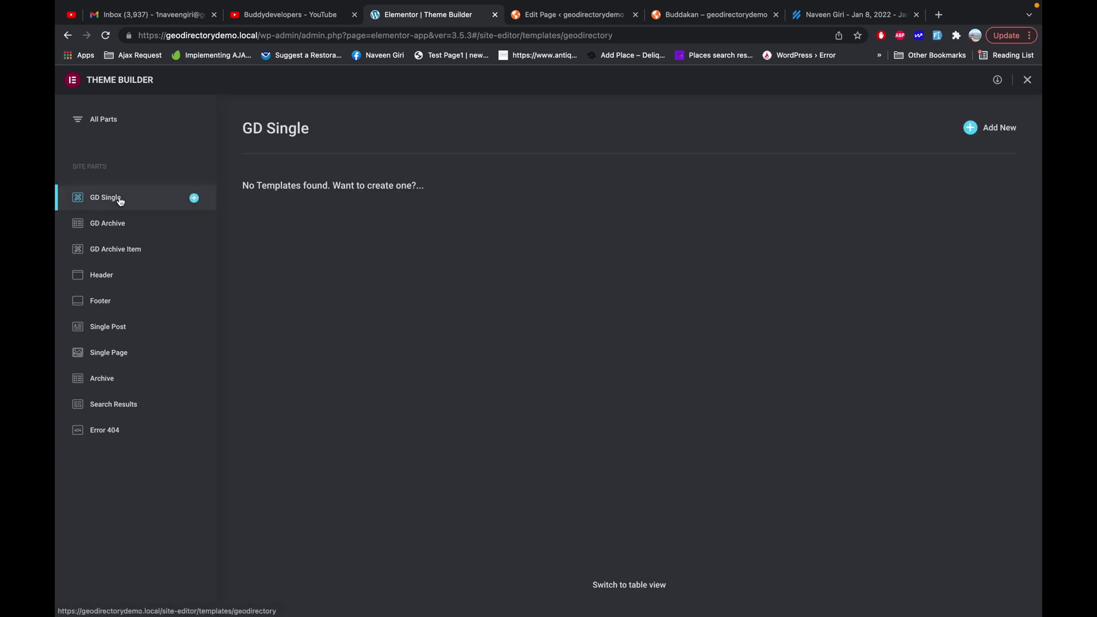
left_click(993, 129)
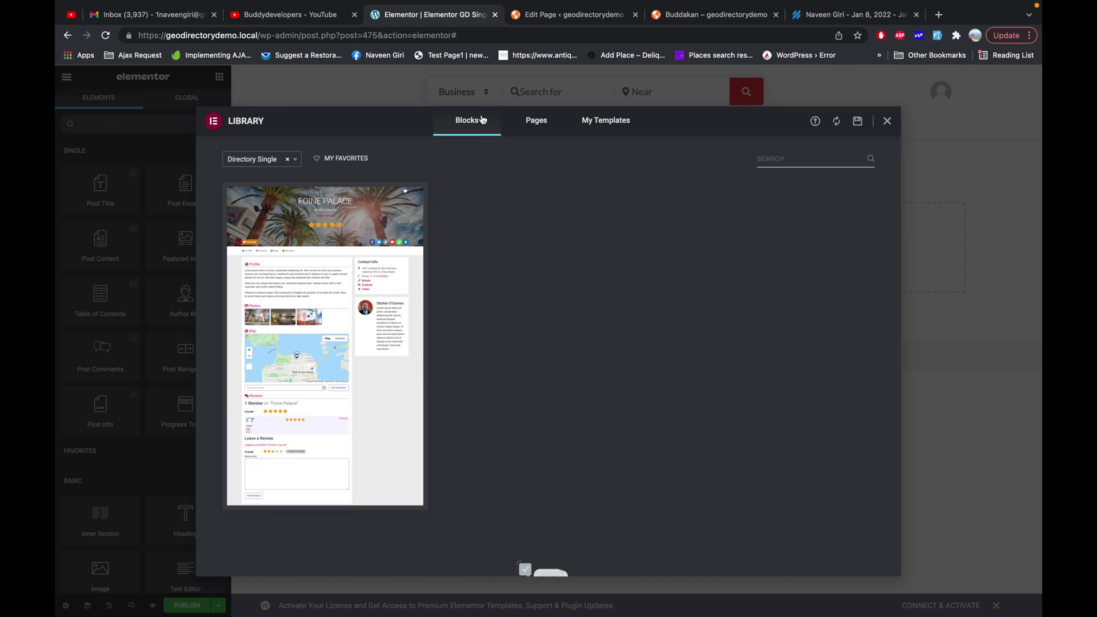
Insert the Foine Palace listing block, connecting the template library when prompted
mouse_move(394, 373)
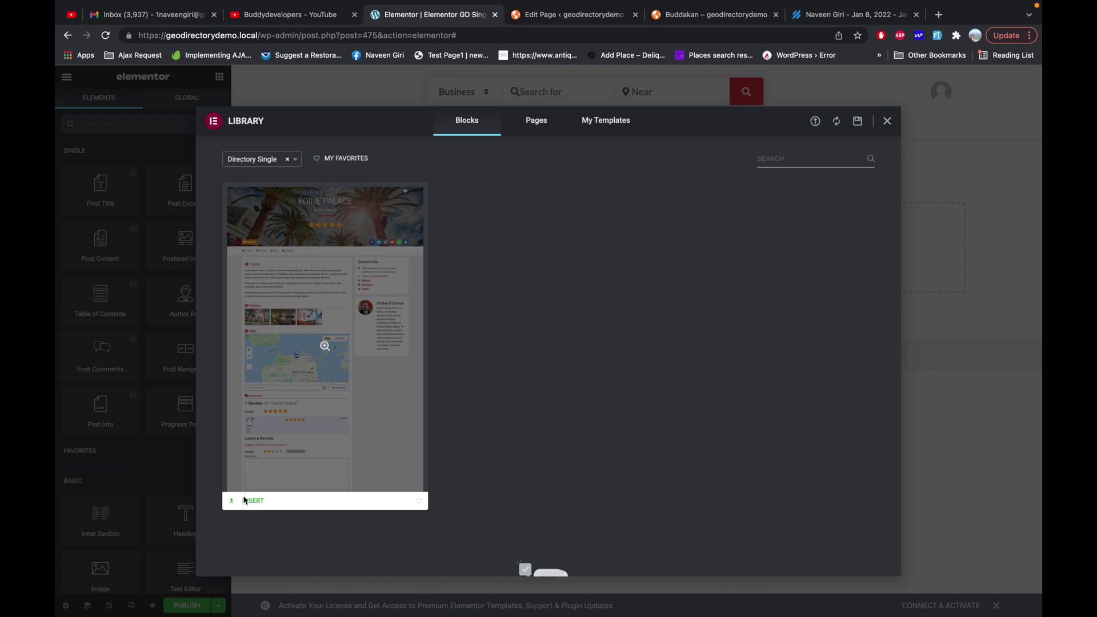
left_click(256, 502)
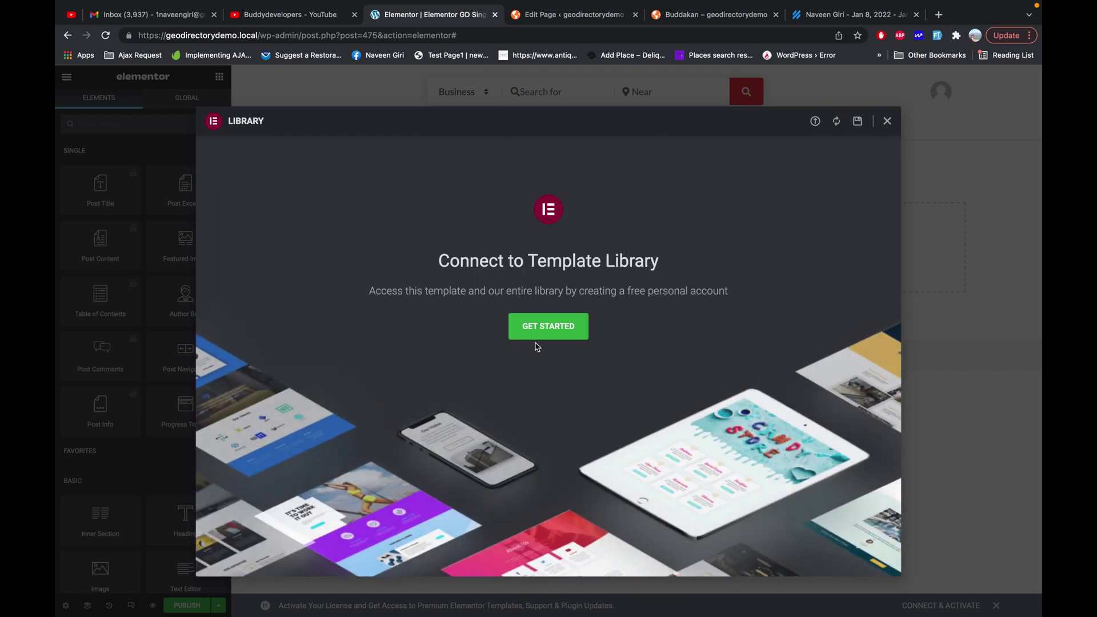
left_click(547, 336)
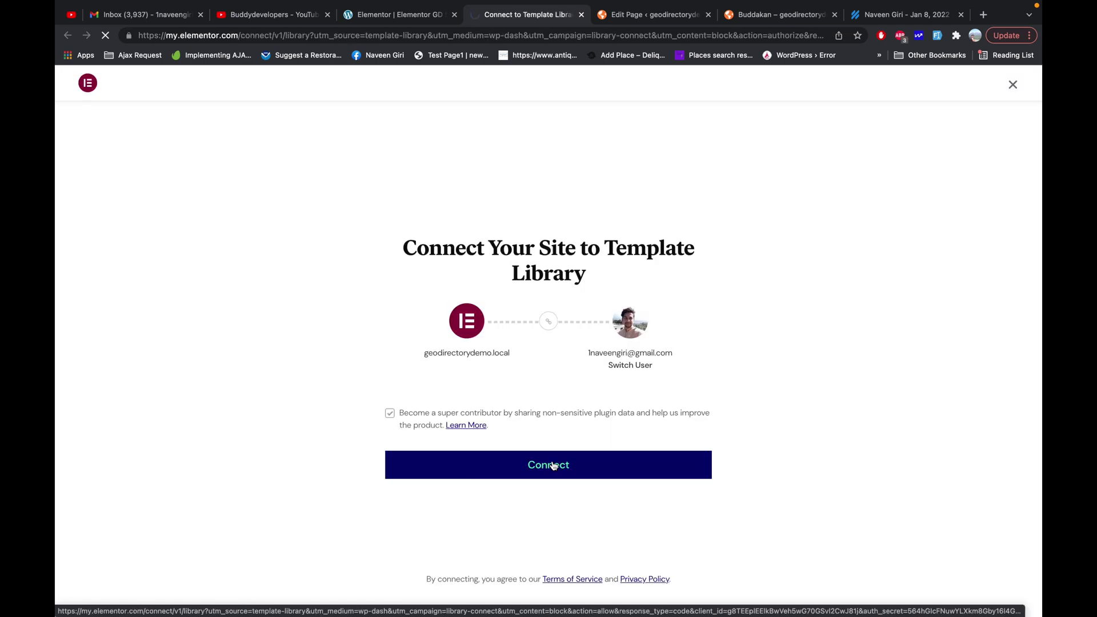
left_click(553, 466)
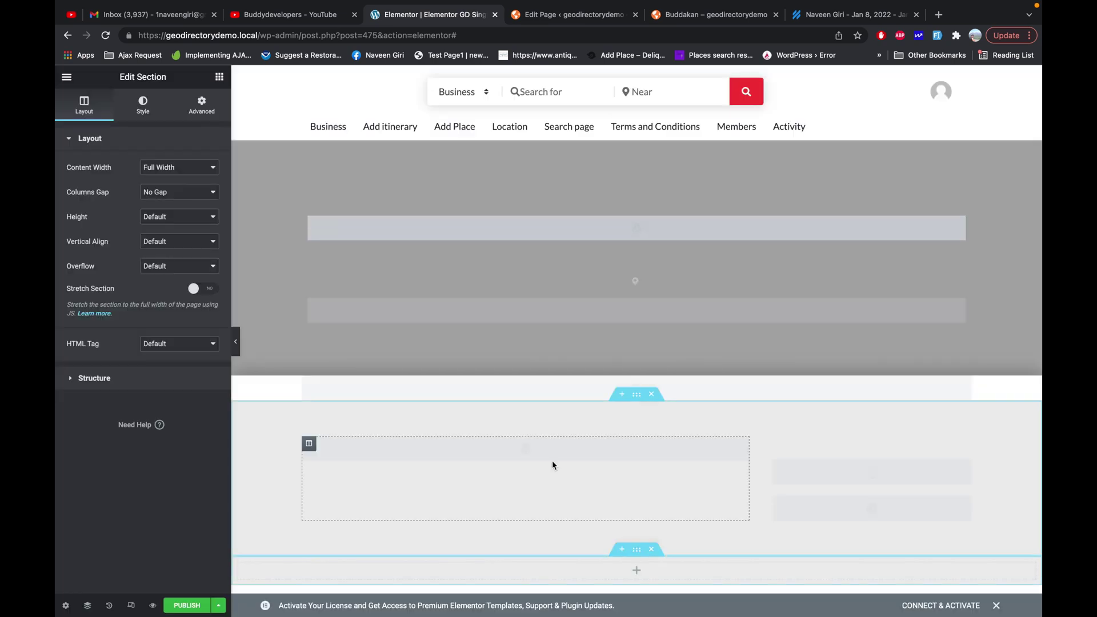
Scroll through the imported Buddakan layout and select the listing tabs section
scroll(552, 461, "down", 3)
left_click(531, 400)
scroll(530, 400, "down", 20)
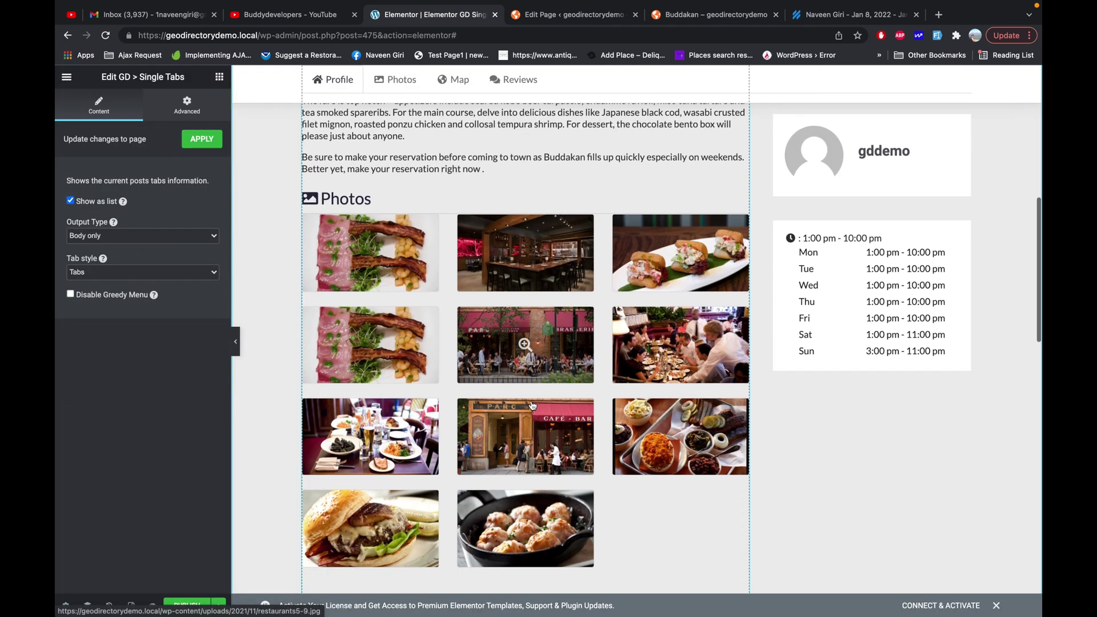
scroll(531, 402, "up", 20)
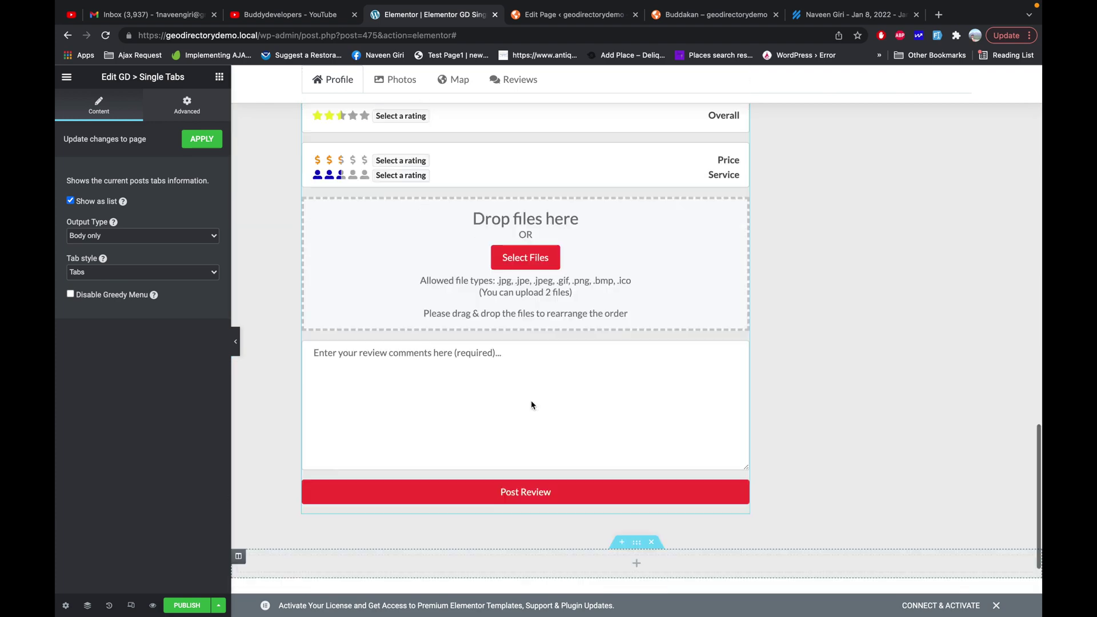
scroll(532, 404, "up", 1)
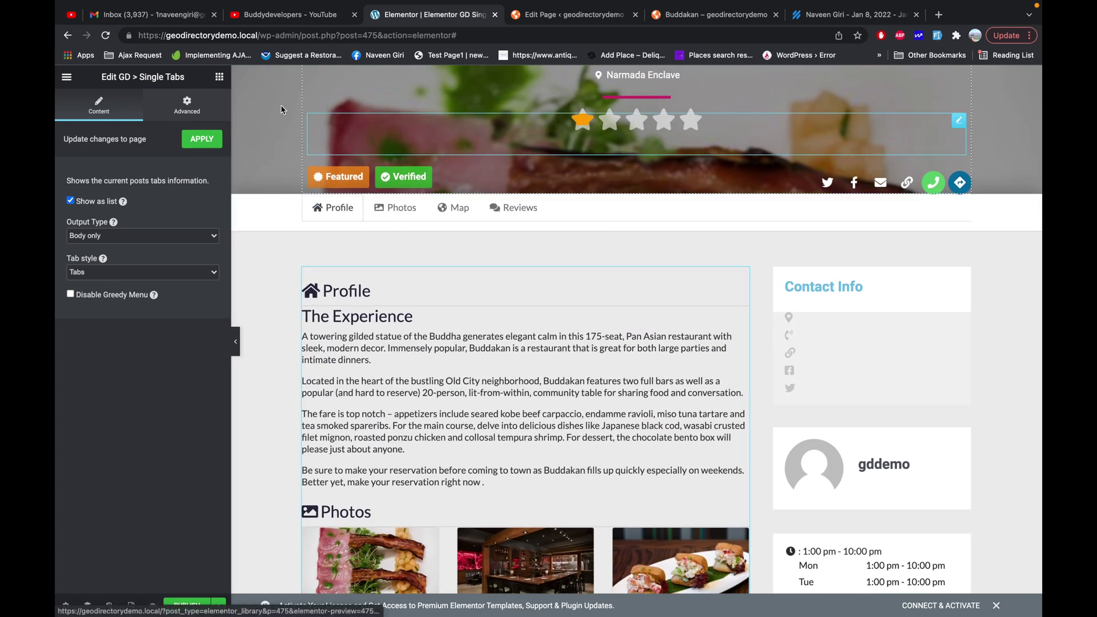
Show the widgets panel and collapse, then re-expand, the WordPress widget group
left_click(220, 78)
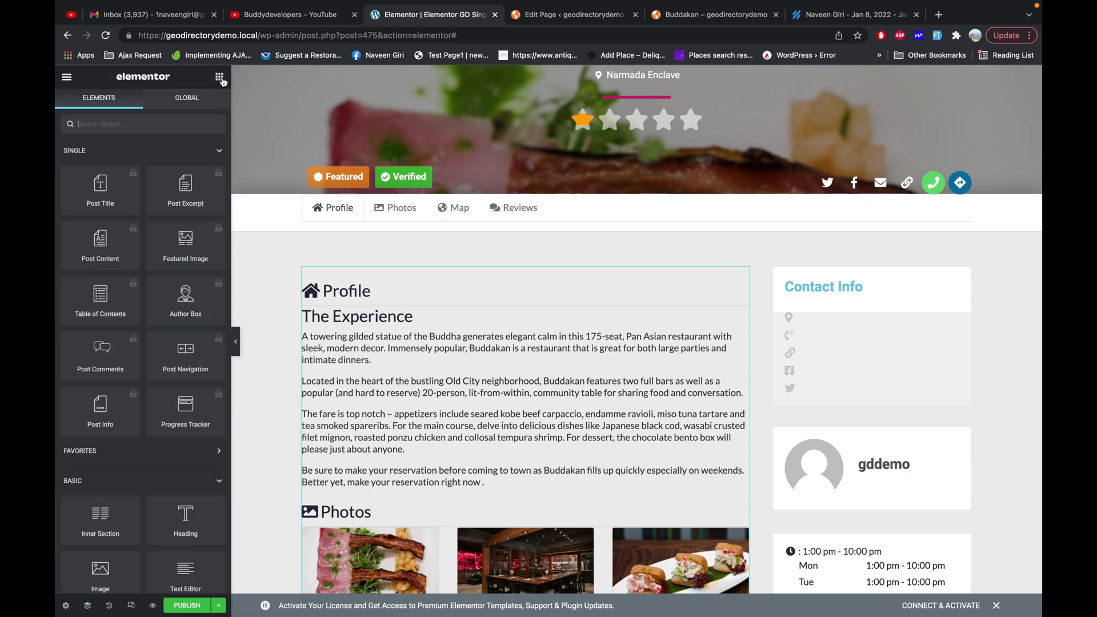
scroll(187, 280, "down", 10)
scroll(187, 280, "down", 7)
scroll(187, 282, "down", 10)
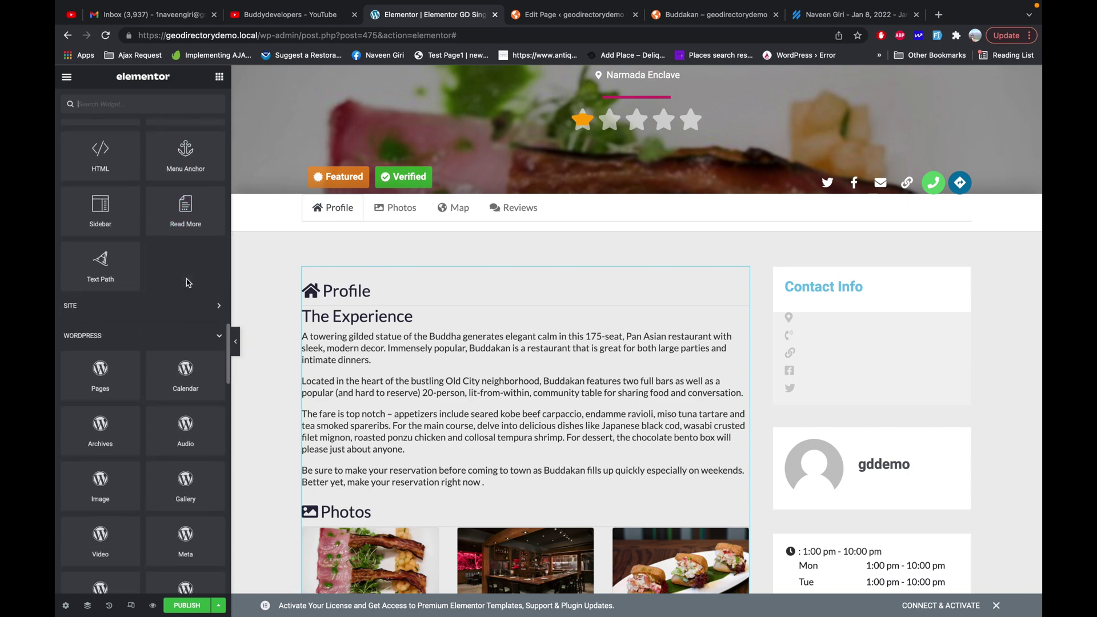
scroll(189, 282, "down", 1)
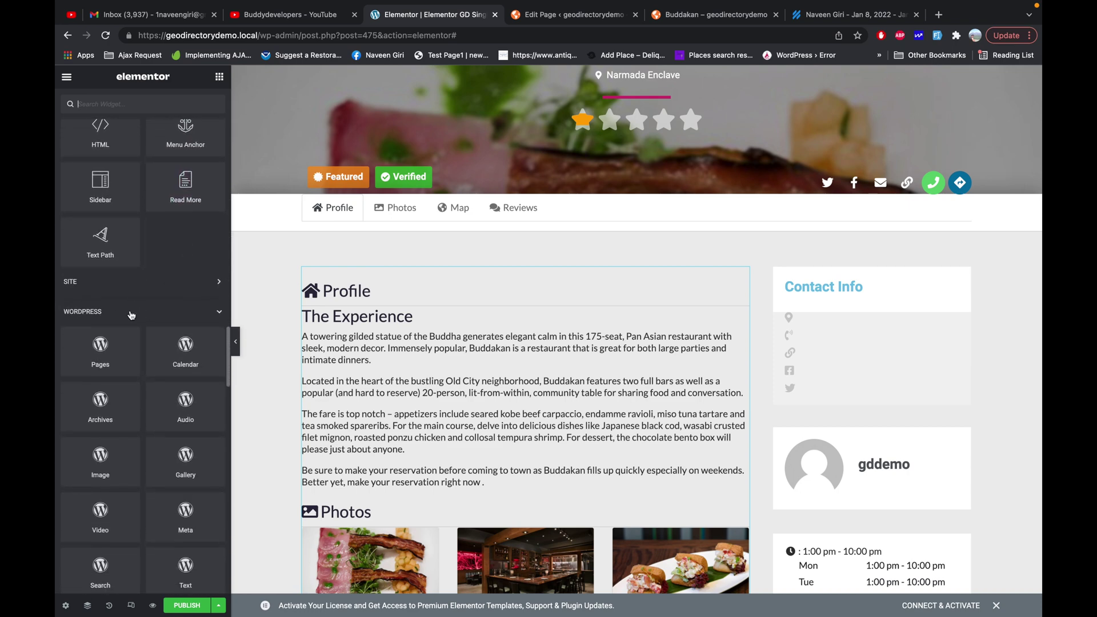
left_click(121, 313)
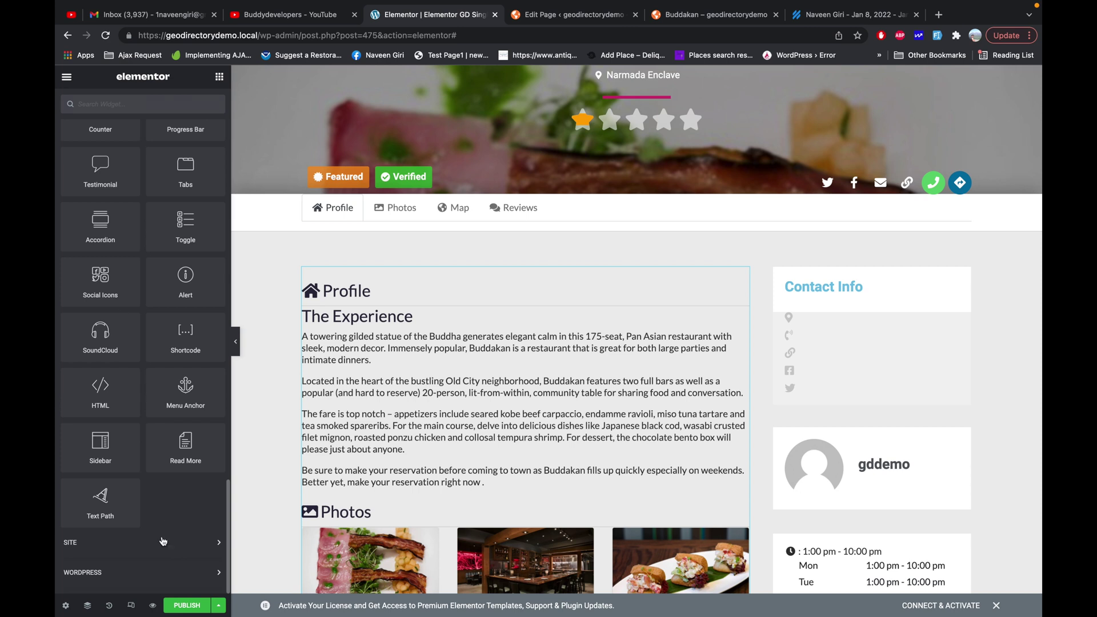
left_click(144, 580)
Scroll the widgets panel to browse the GD widgets
scroll(145, 581, "down", 8)
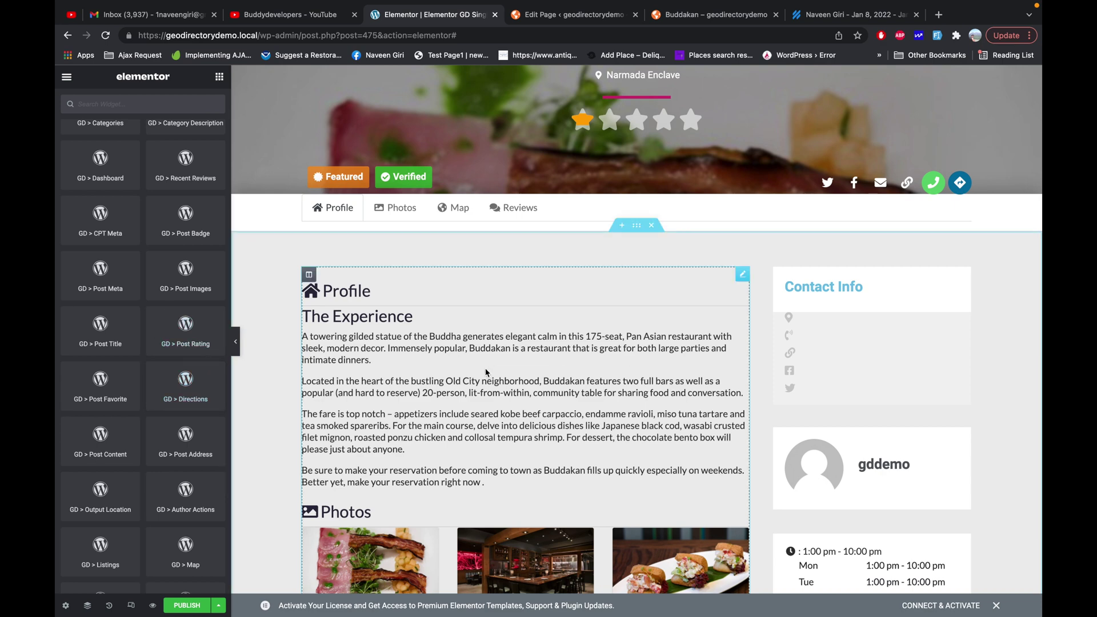
scroll(486, 373, "up", 3)
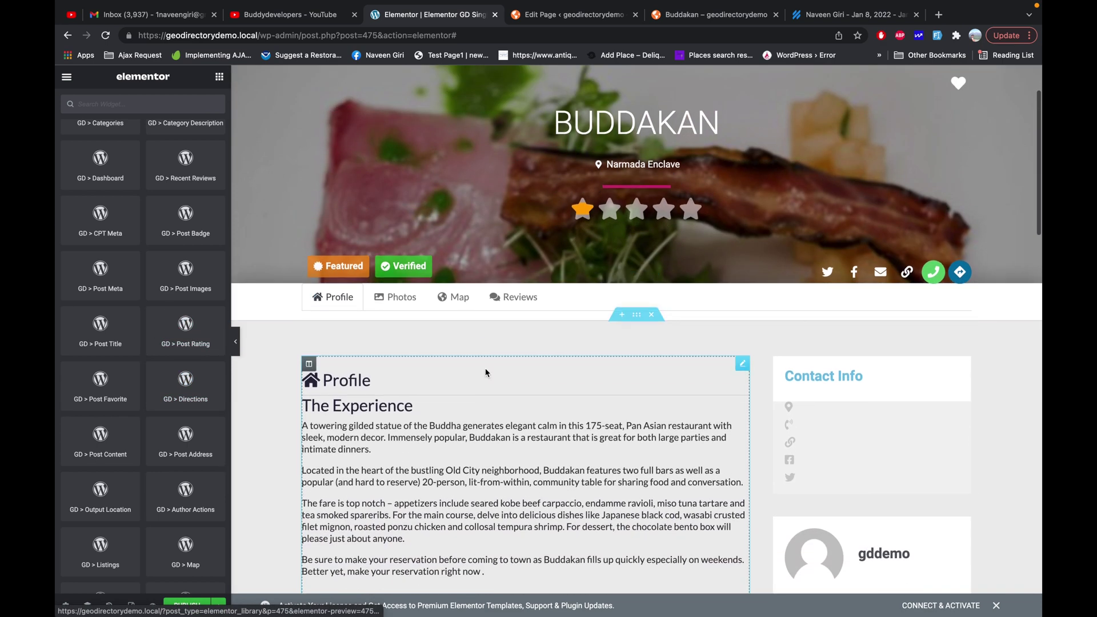
scroll(485, 368, "up", 2)
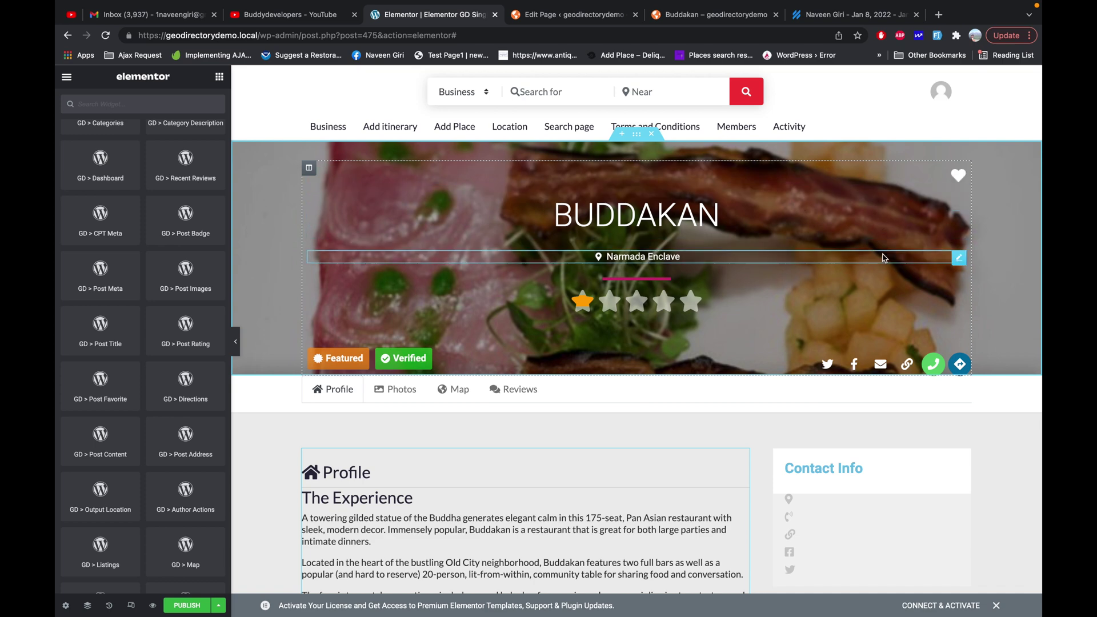
scroll(866, 264, "down", 7)
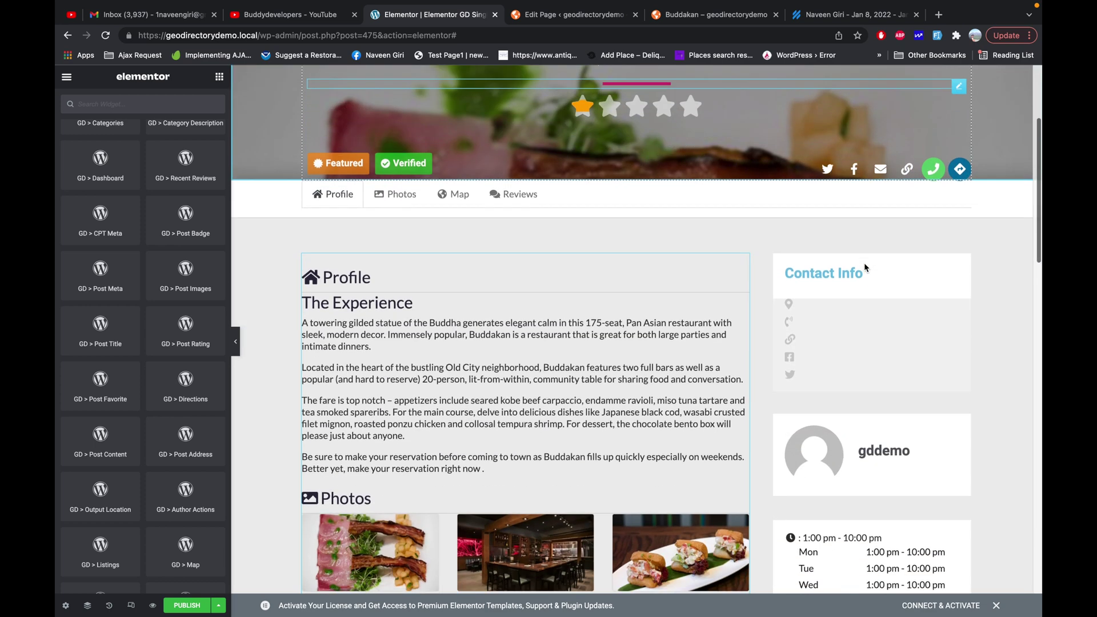
scroll(864, 267, "down", 10)
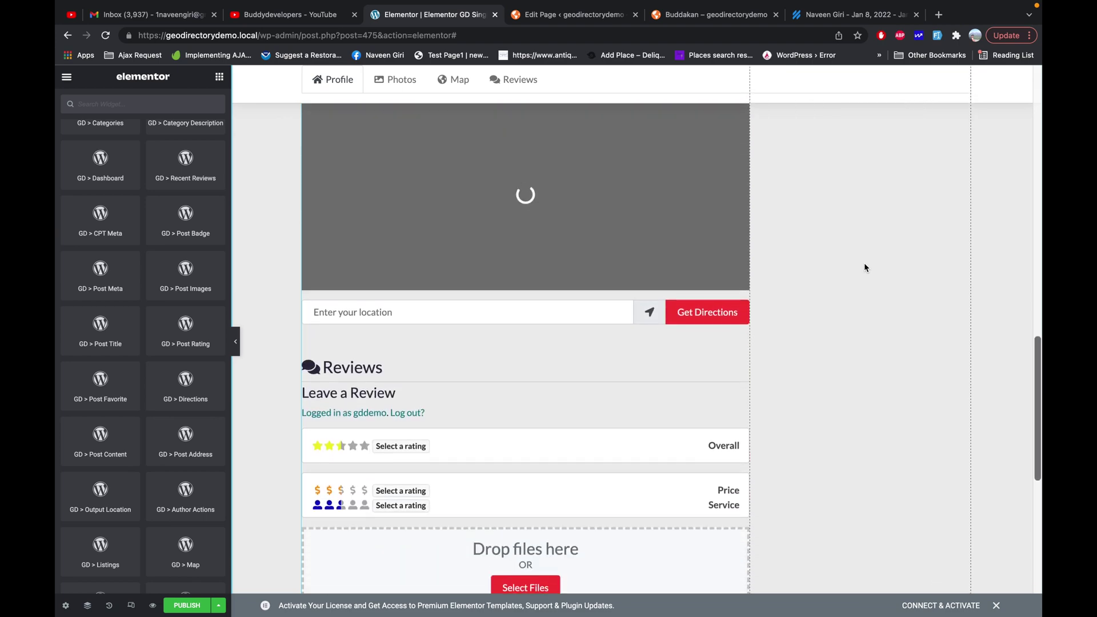
scroll(864, 267, "down", 3)
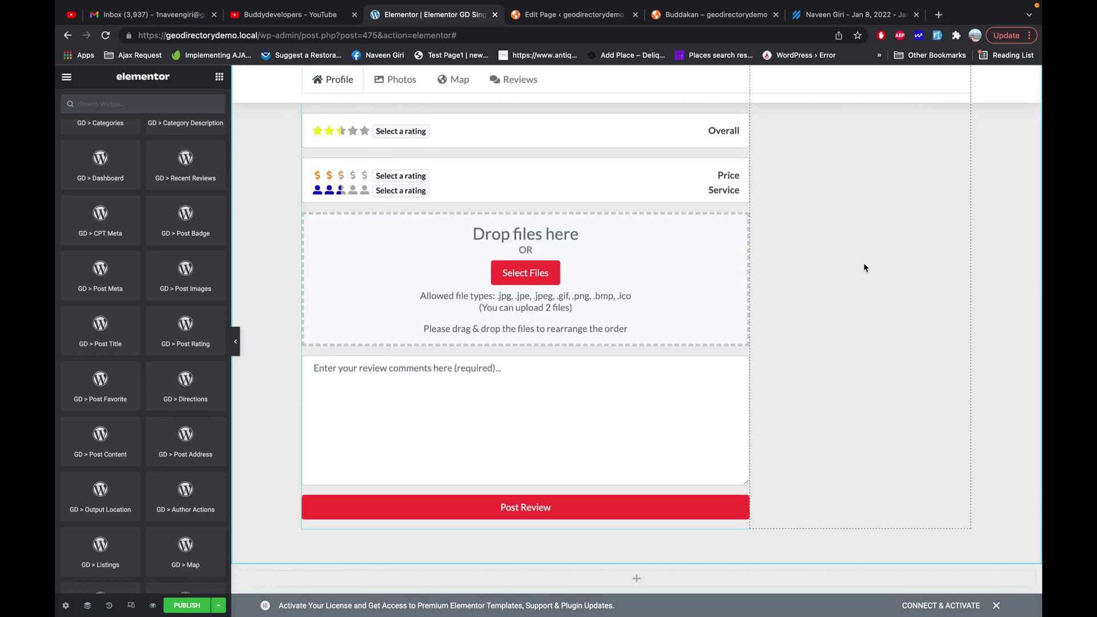
scroll(864, 267, "up", 20)
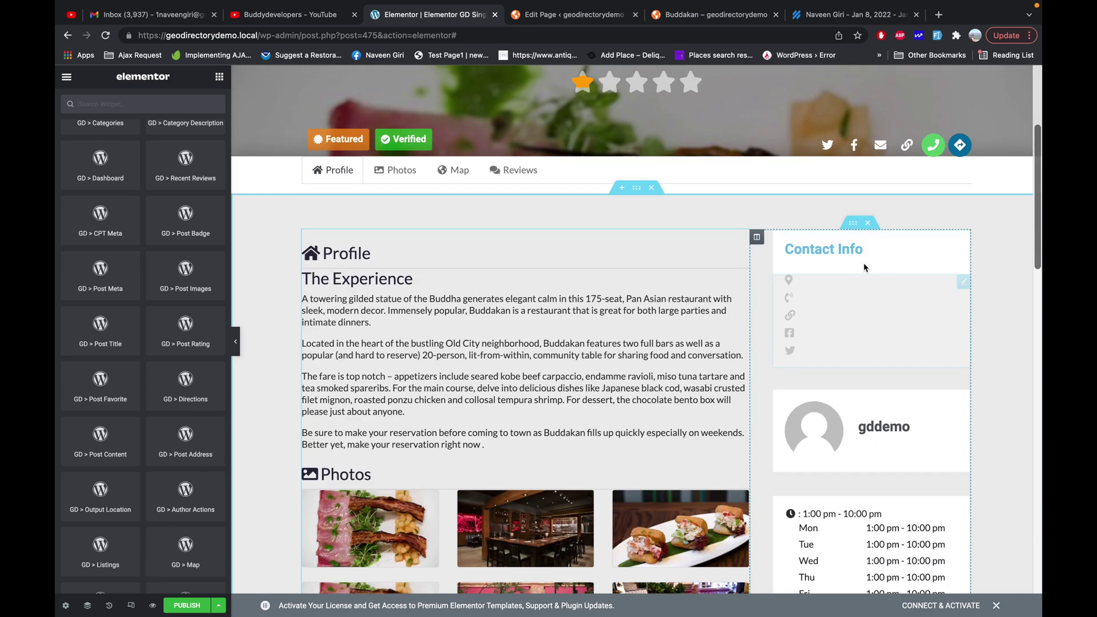
scroll(863, 267, "up", 2)
Publish the GD Single template with an Include / All GD Single display condition
left_click(182, 606)
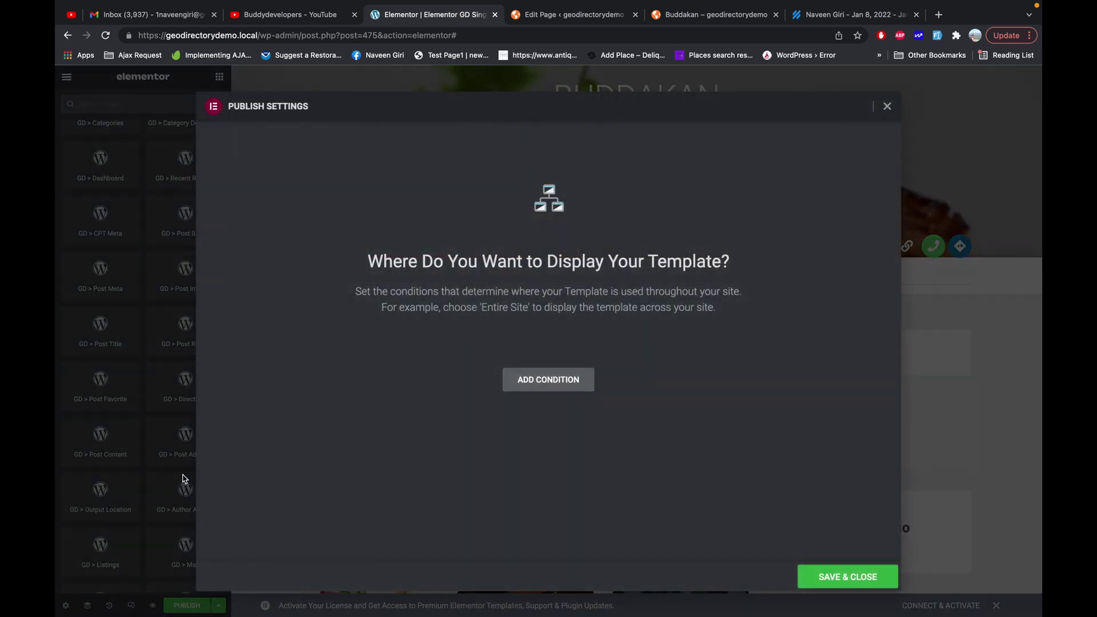
left_click(544, 383)
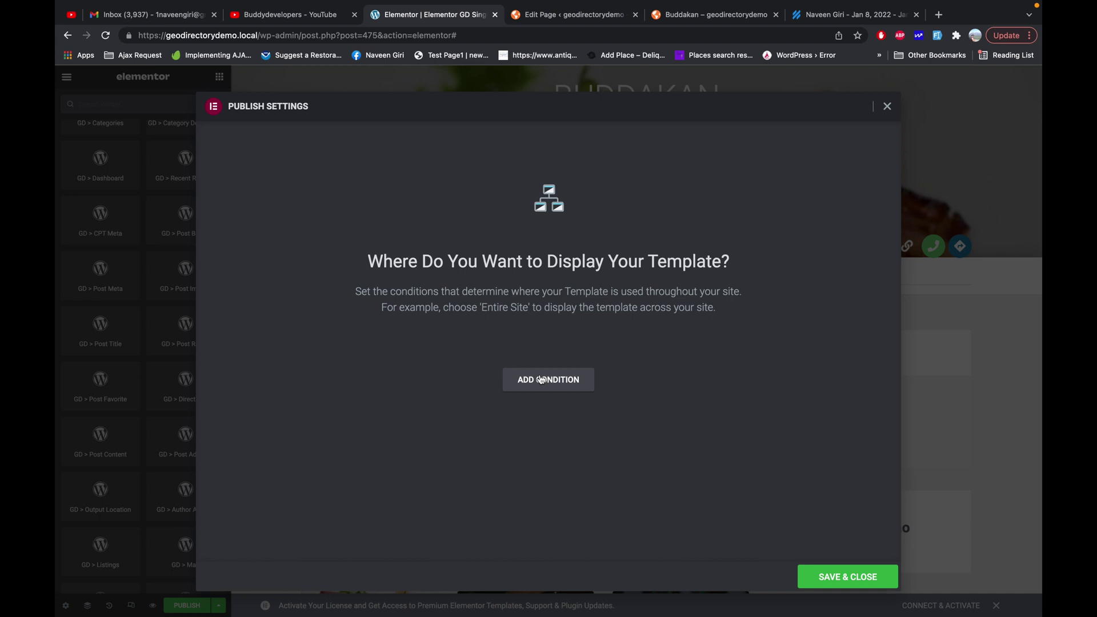
left_click(541, 380)
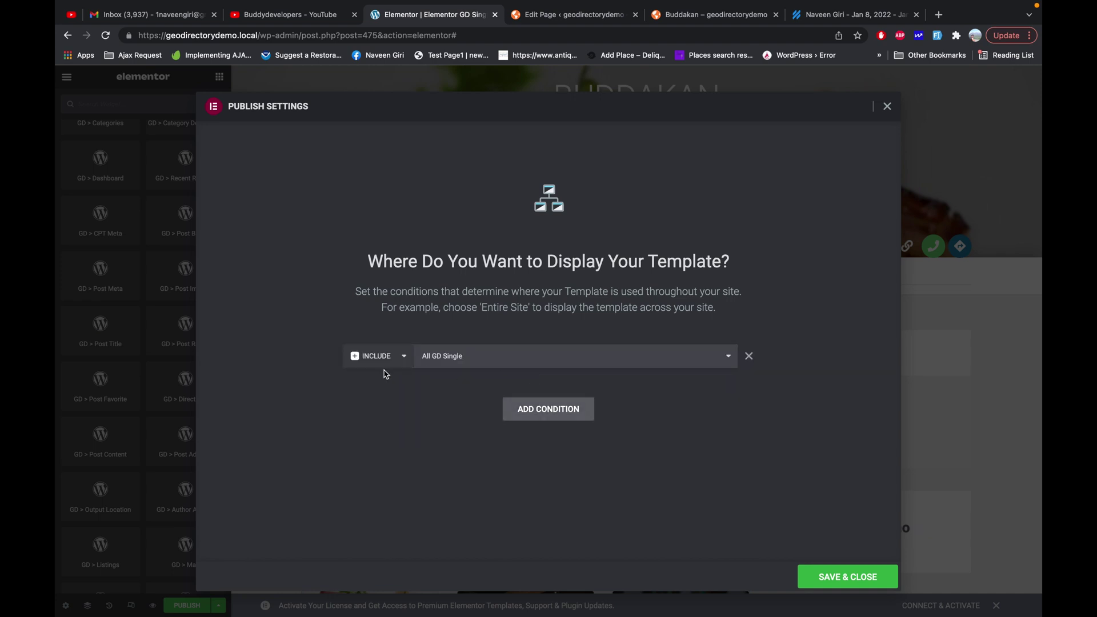
left_click(452, 360)
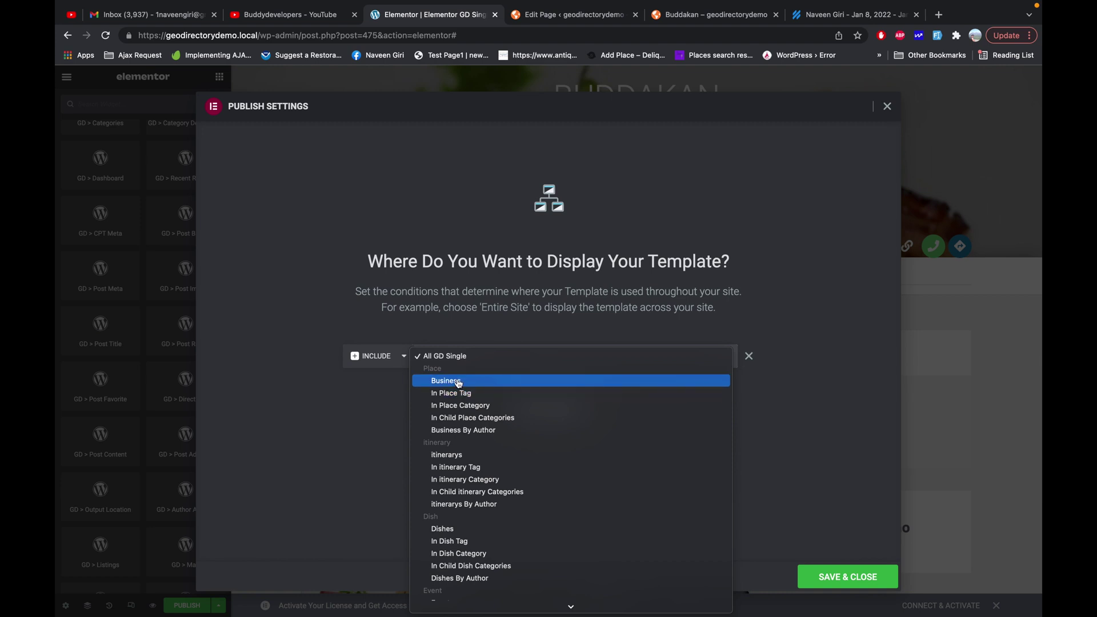
left_click(337, 428)
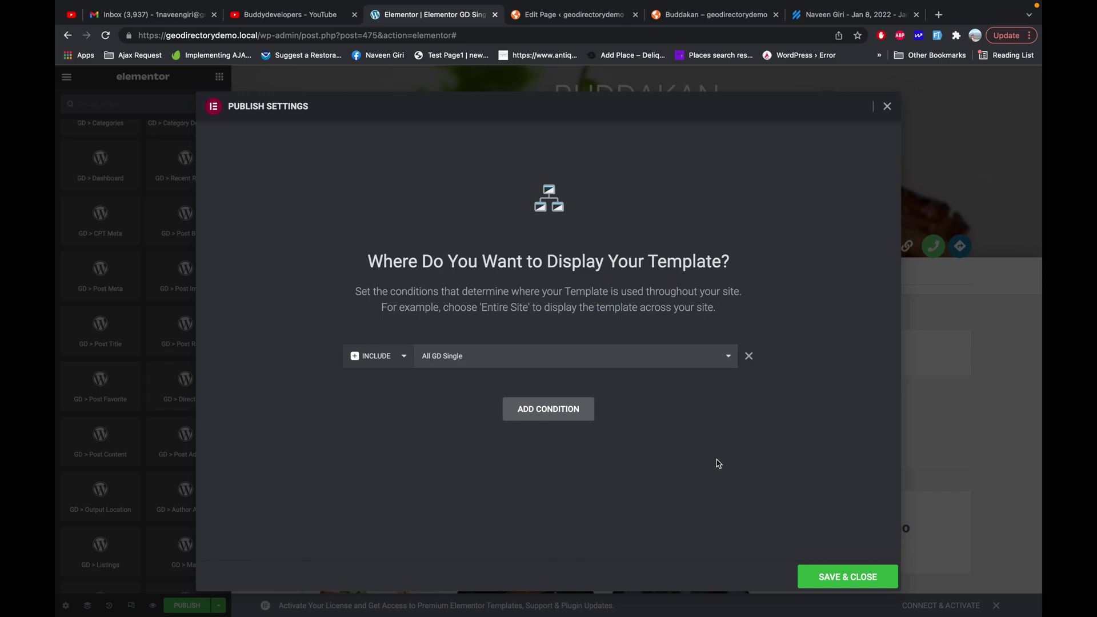
left_click(845, 577)
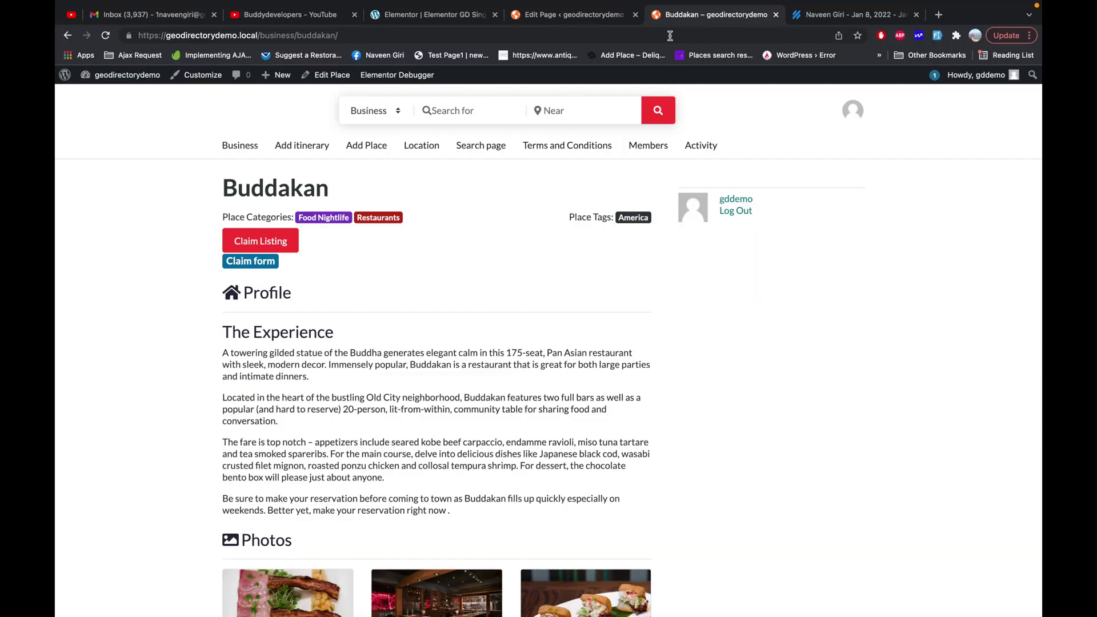
left_click(670, 36)
key("super+c")
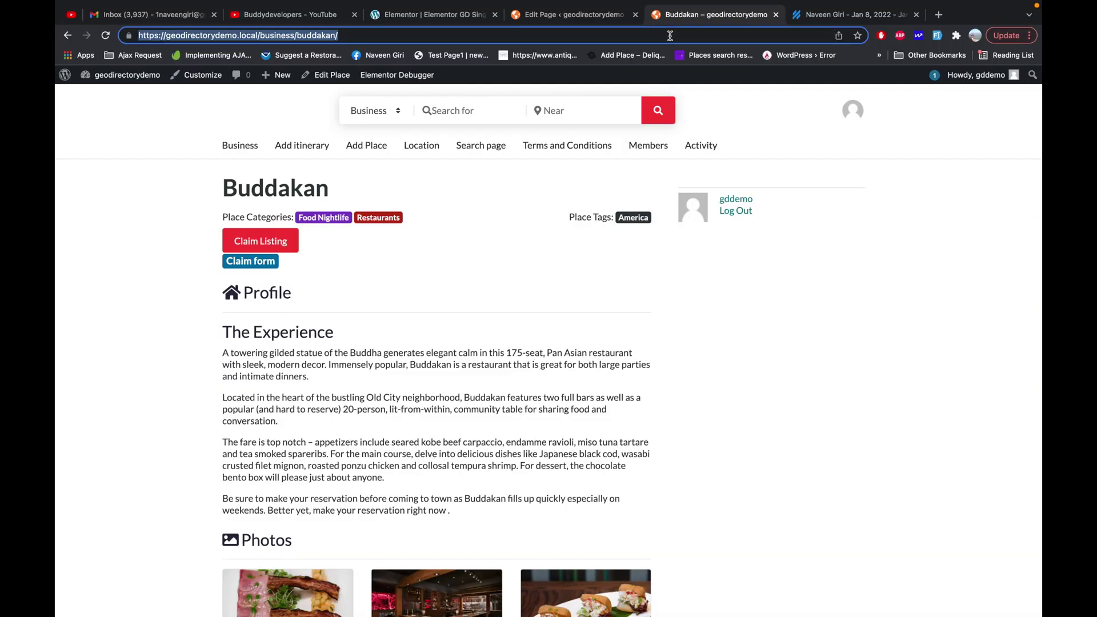
Load the copied Buddakan listing address in a new browser tab
left_click(940, 15)
key("super+v")
key("Return")
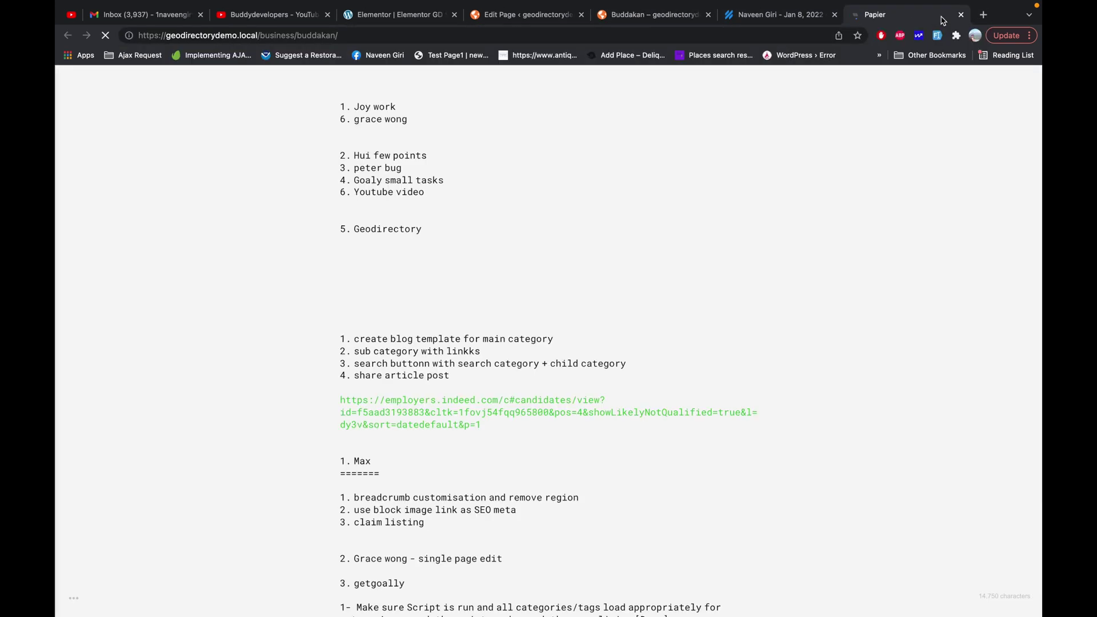
left_click_drag(921, 18, 817, 20)
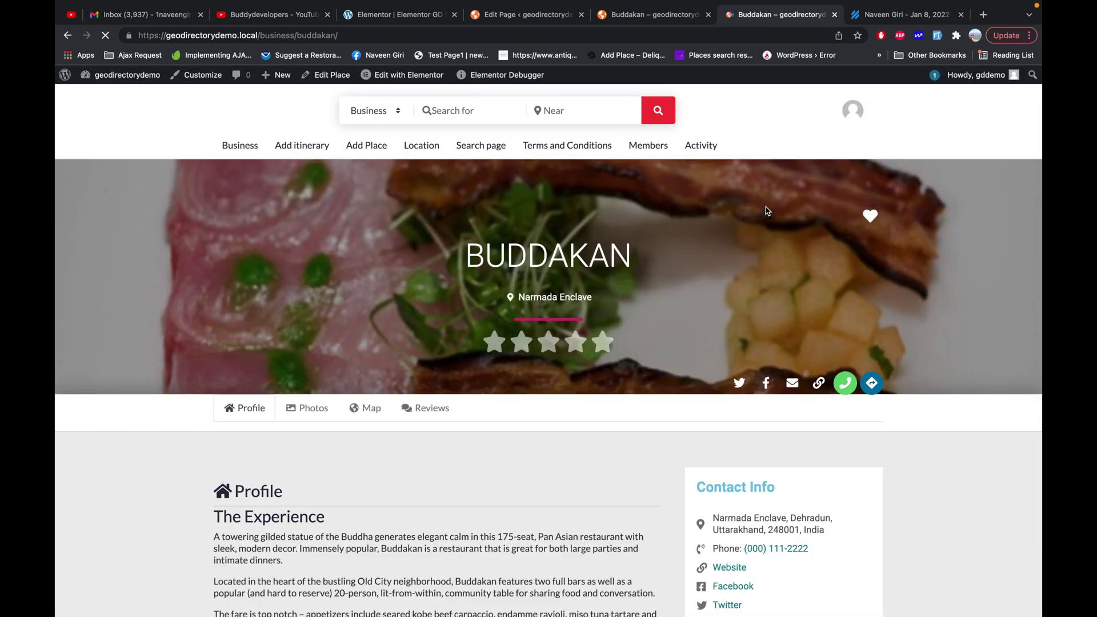
Scroll the Buddakan page's new banner layout and jump to its Photos section
scroll(766, 209, "down", 5)
scroll(766, 209, "down", 10)
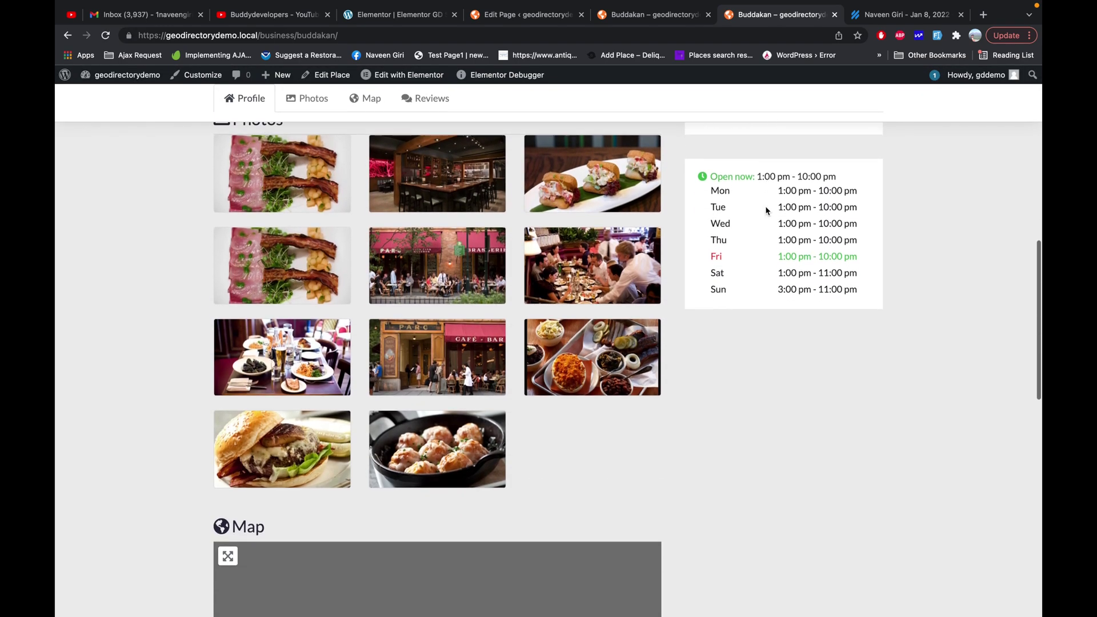
scroll(766, 210, "down", 5)
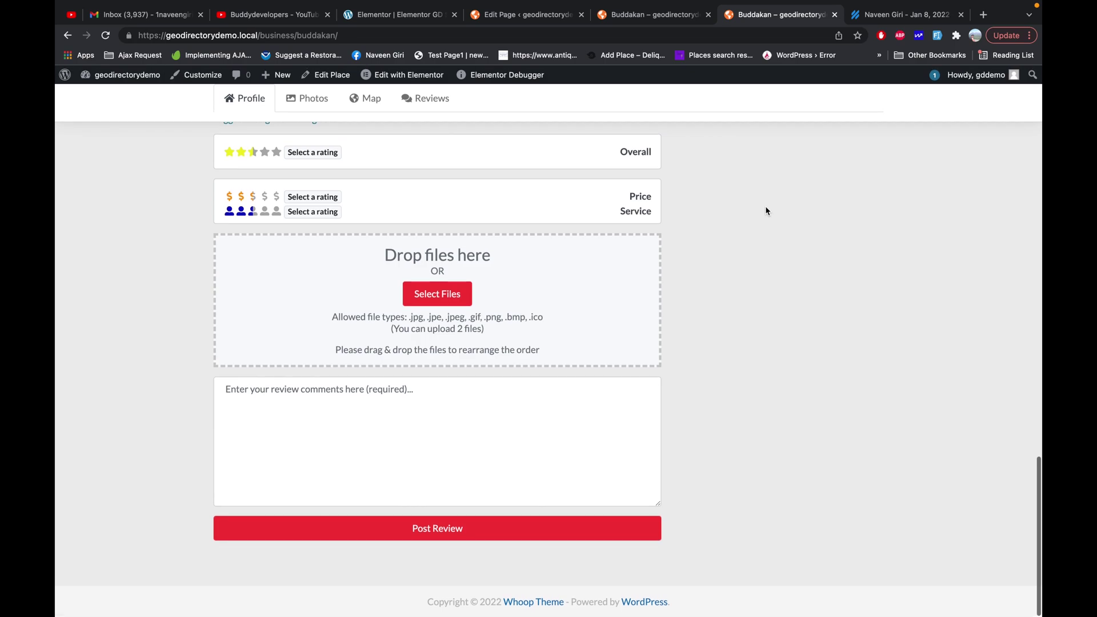
scroll(765, 211, "up", 15)
scroll(766, 211, "up", 2)
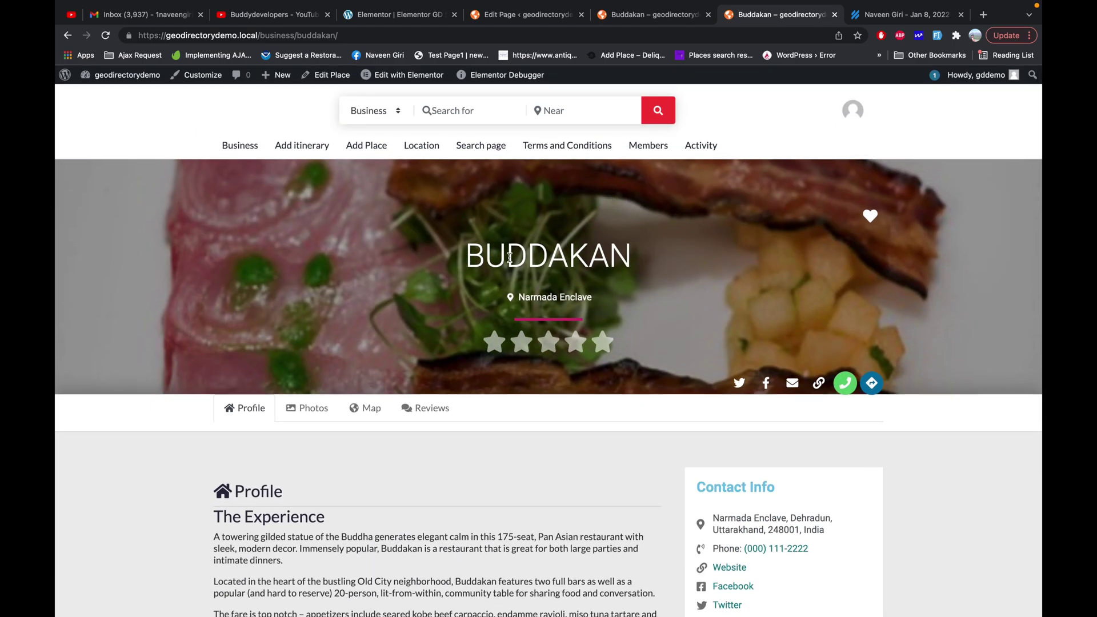
scroll(544, 256, "down", 5)
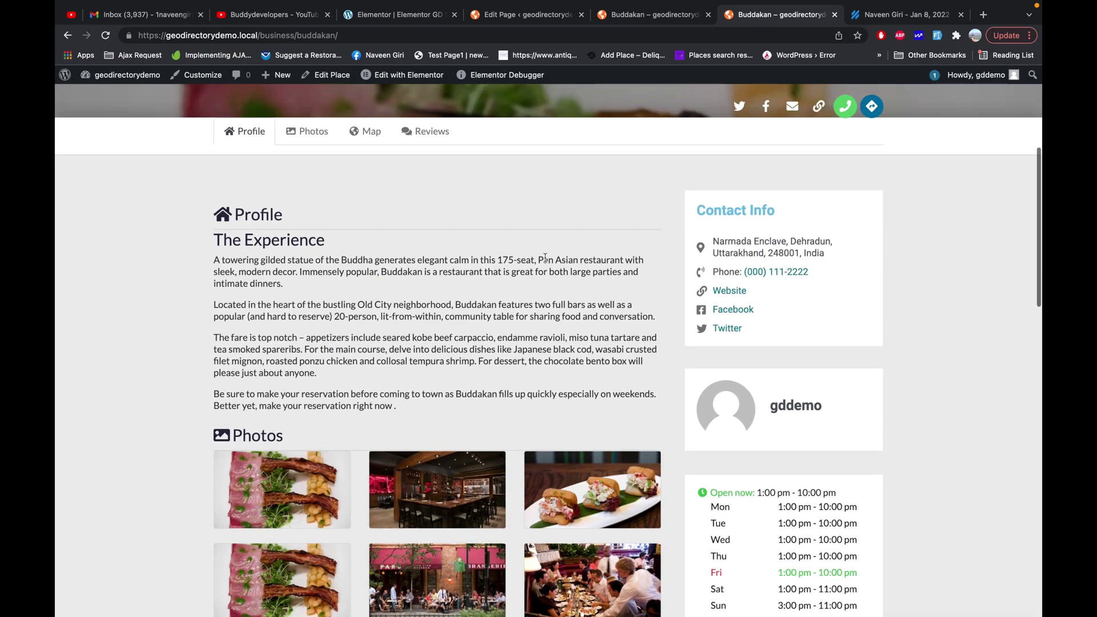
scroll(544, 256, "up", 5)
left_click(286, 315)
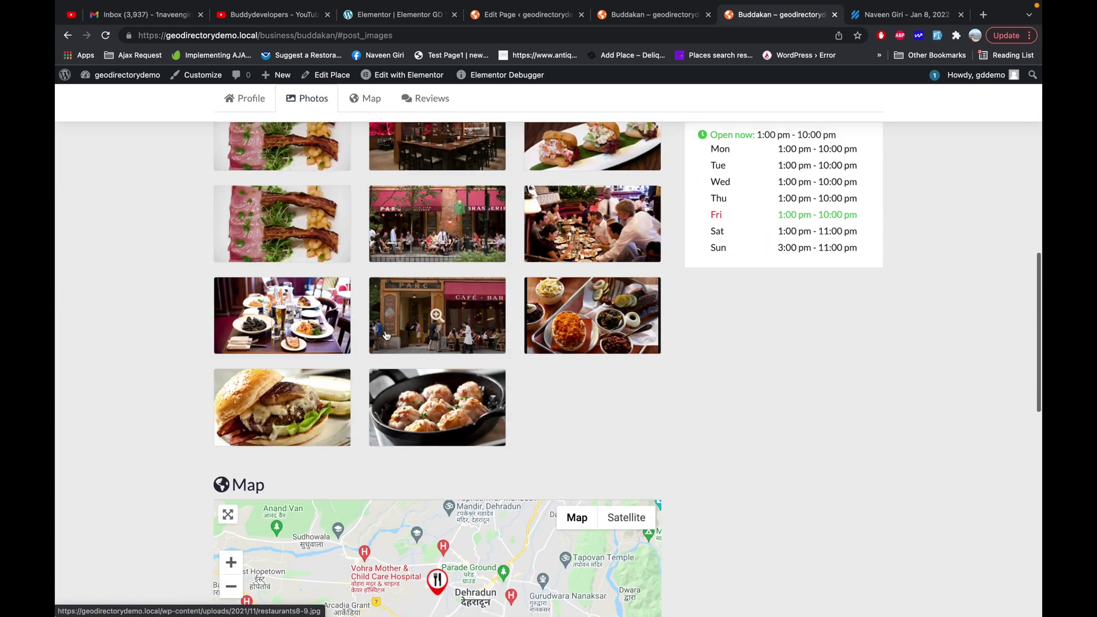
scroll(400, 285, "up", 10)
scroll(423, 196, "up", 4)
Trim the address to /business/ and open the Morimoto listing from the archive
left_click_drag(297, 35, 449, 46)
key("BackSpace")
key("Return")
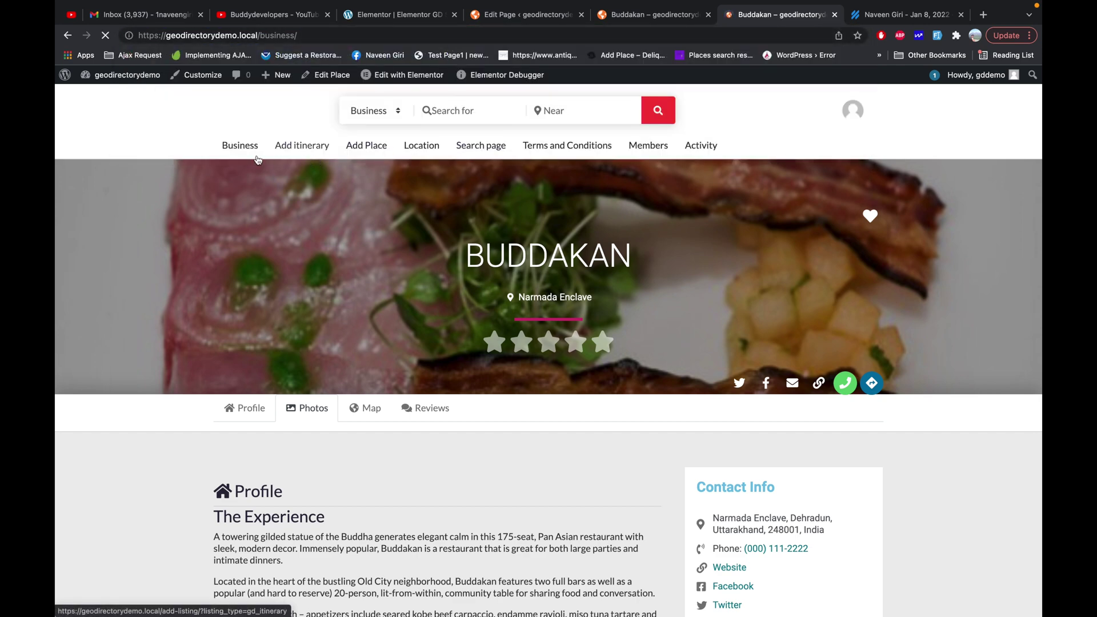
scroll(500, 340, "down", 2)
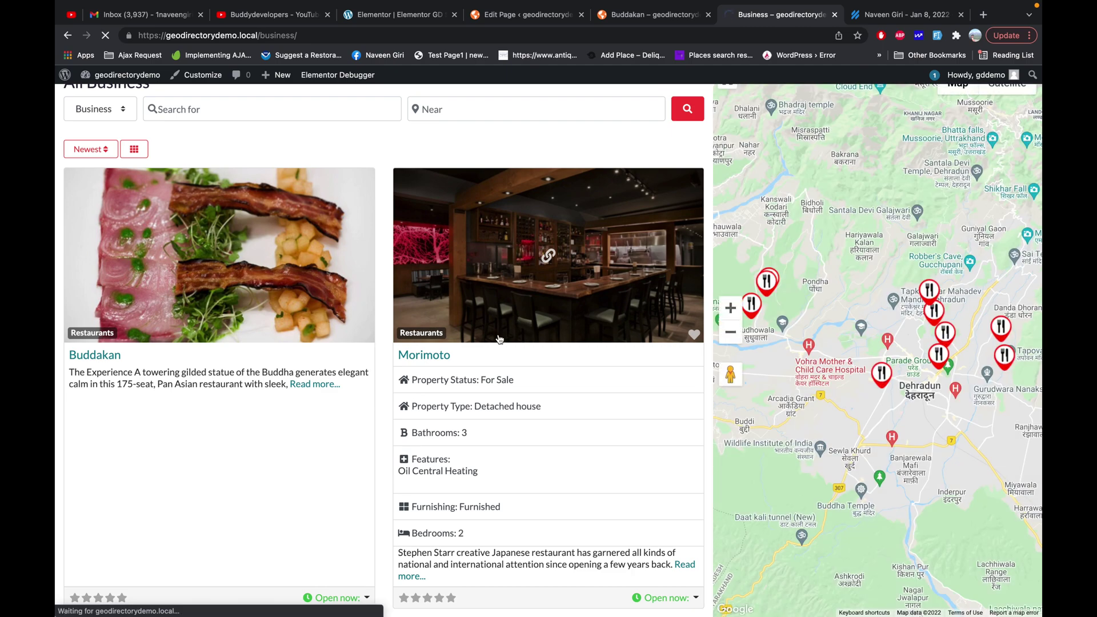
left_click(500, 339)
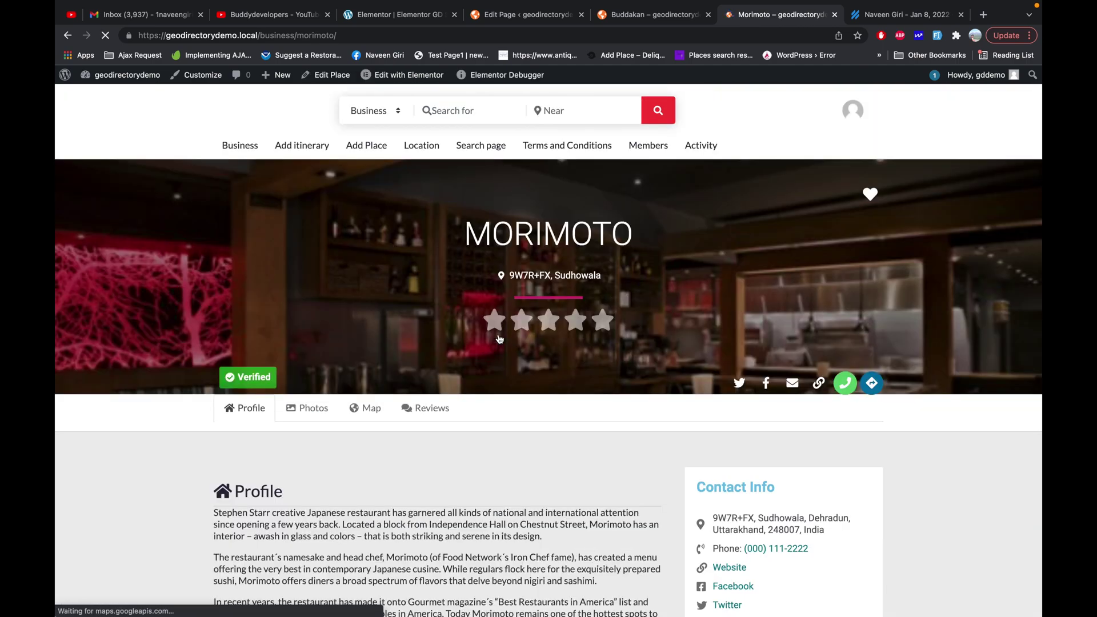
Scroll the Morimoto page's new layout, then return to the original Buddakan tab
scroll(499, 340, "down", 10)
scroll(498, 338, "down", 10)
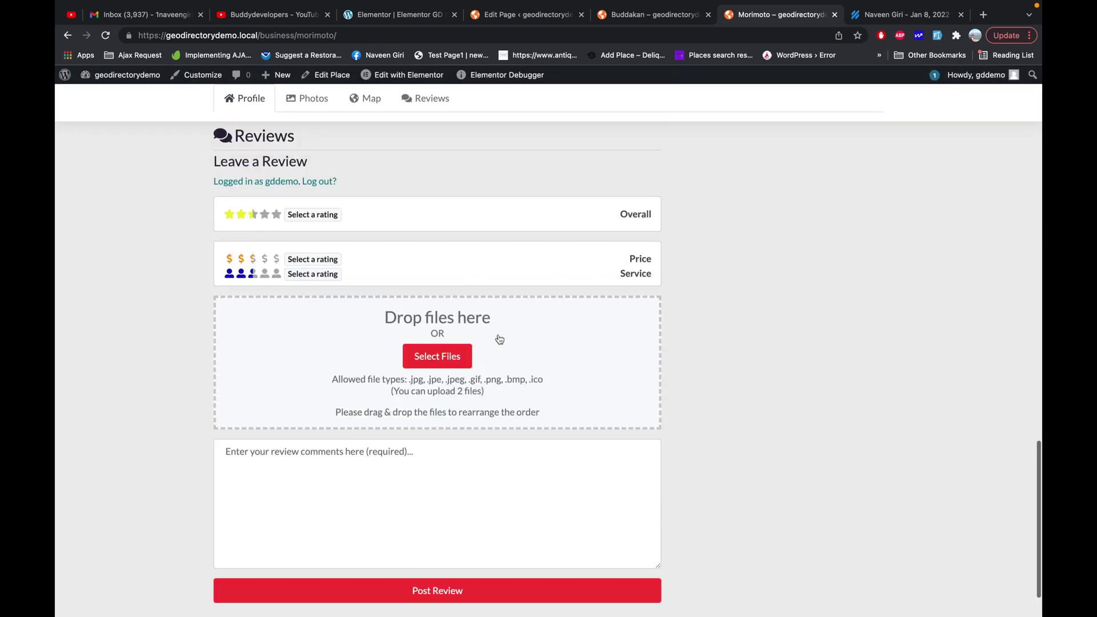
scroll(499, 338, "up", 7)
left_click(657, 18)
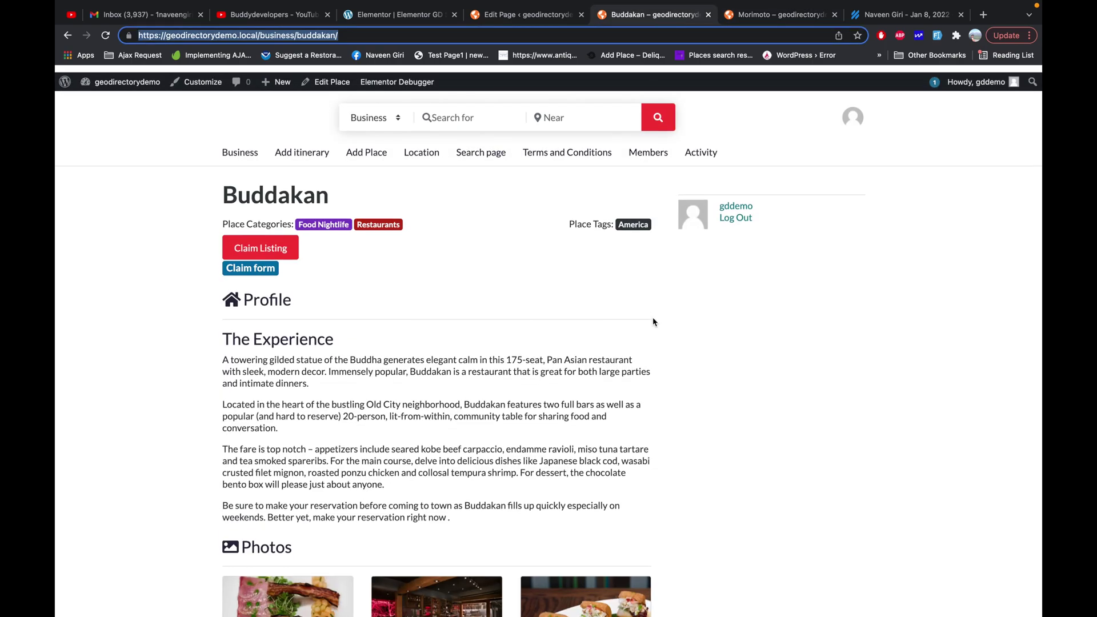
Review the assigned template pages on GeoDirectory's Pages settings screen
scroll(652, 317, "down", 15)
scroll(652, 317, "down", 4)
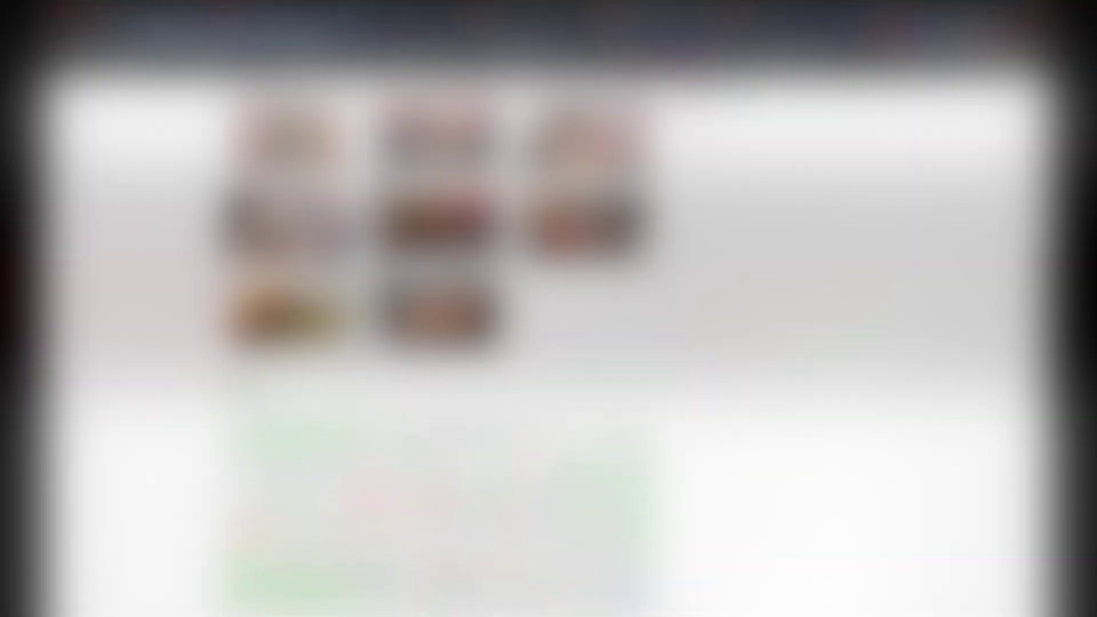
scroll(657, 246, "down", 4)
scroll(661, 258, "down", 8)
scroll(637, 131, "up", 15)
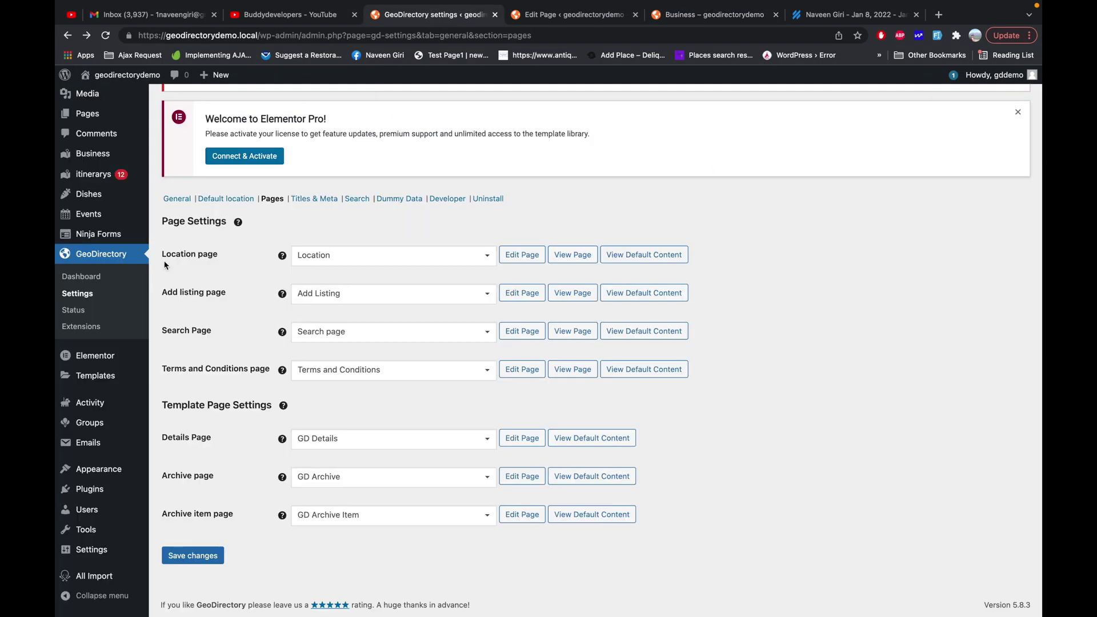
mouse_move(105, 375)
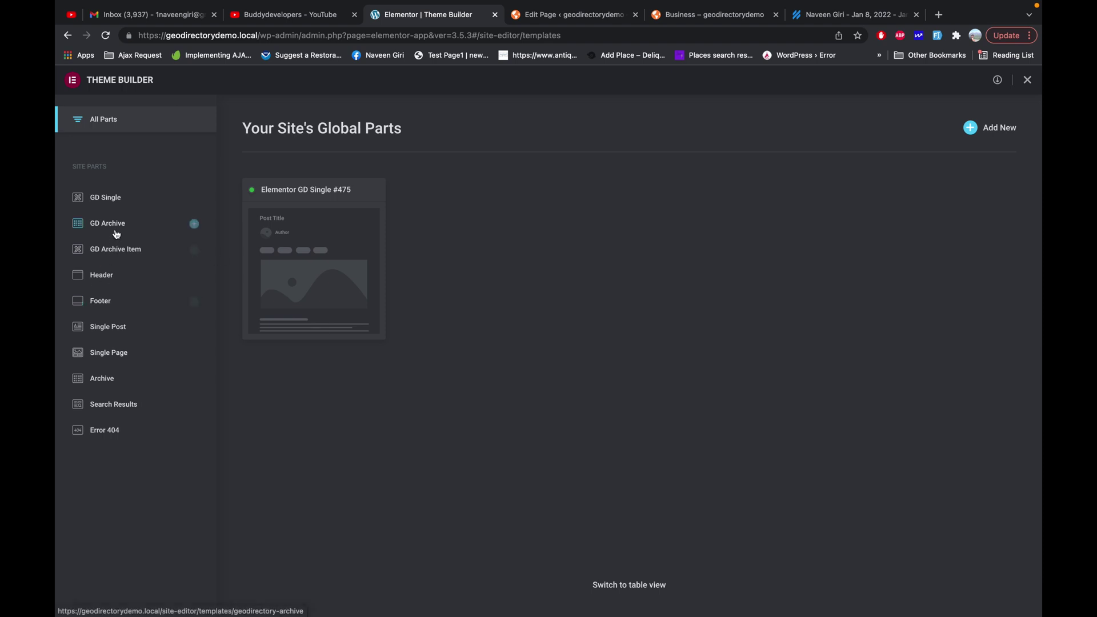
Check the existing GD Single and GD Archive templates, then create a new GD Archive template
left_click(115, 200)
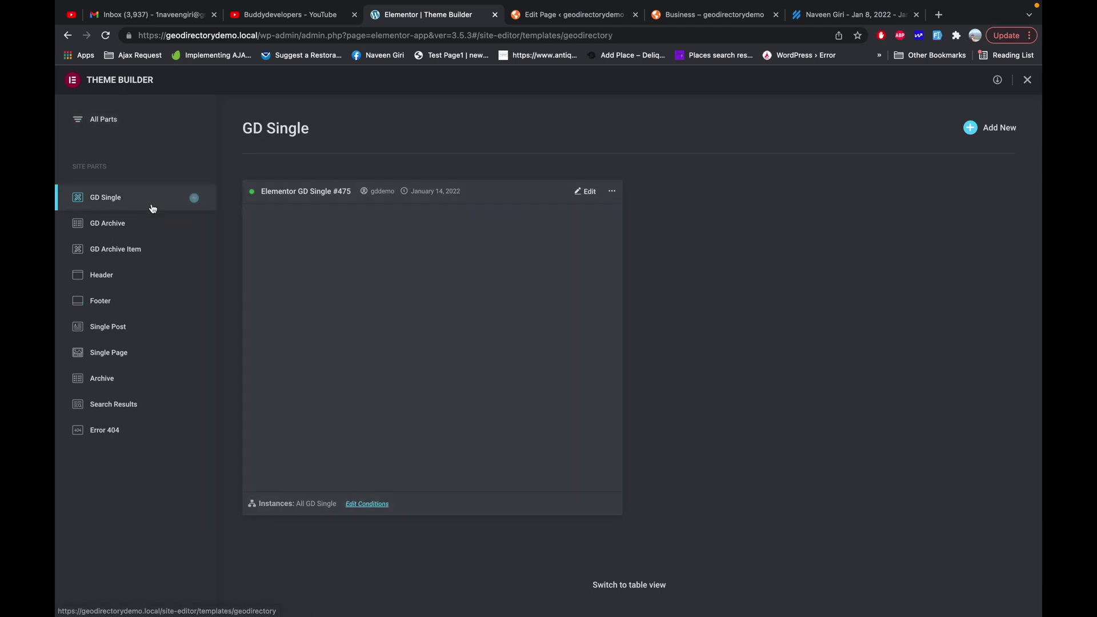
left_click(128, 224)
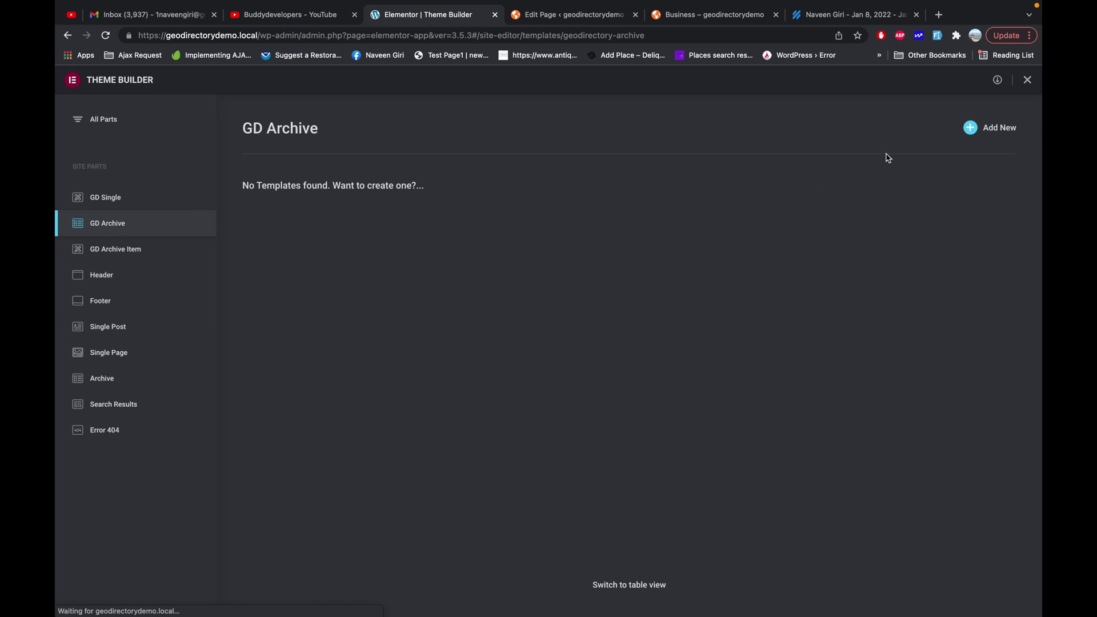
left_click(976, 128)
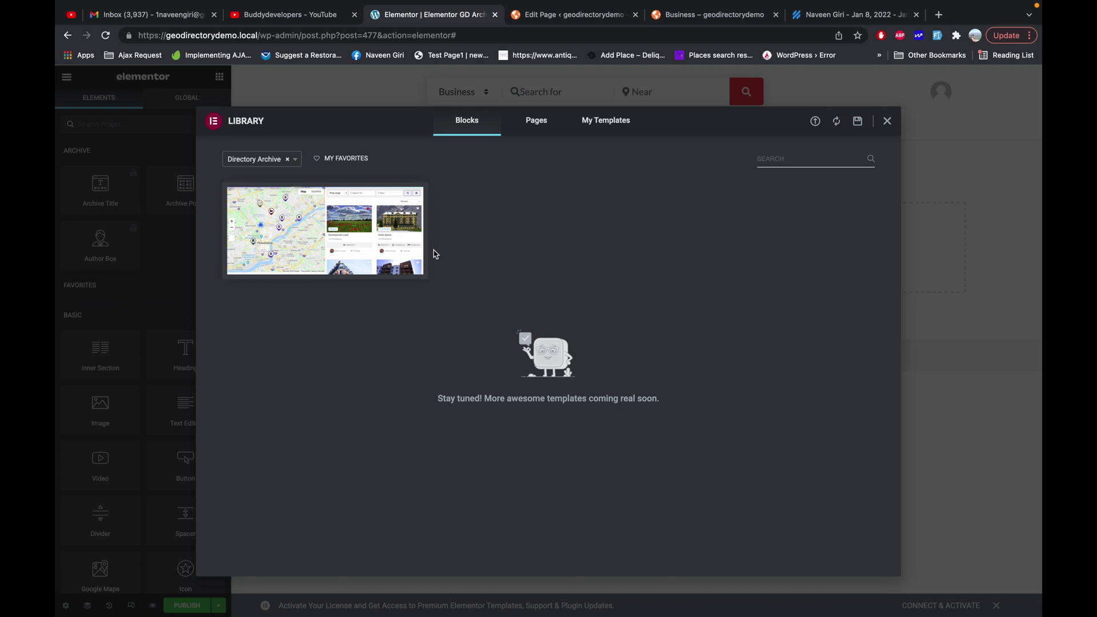
mouse_move(394, 246)
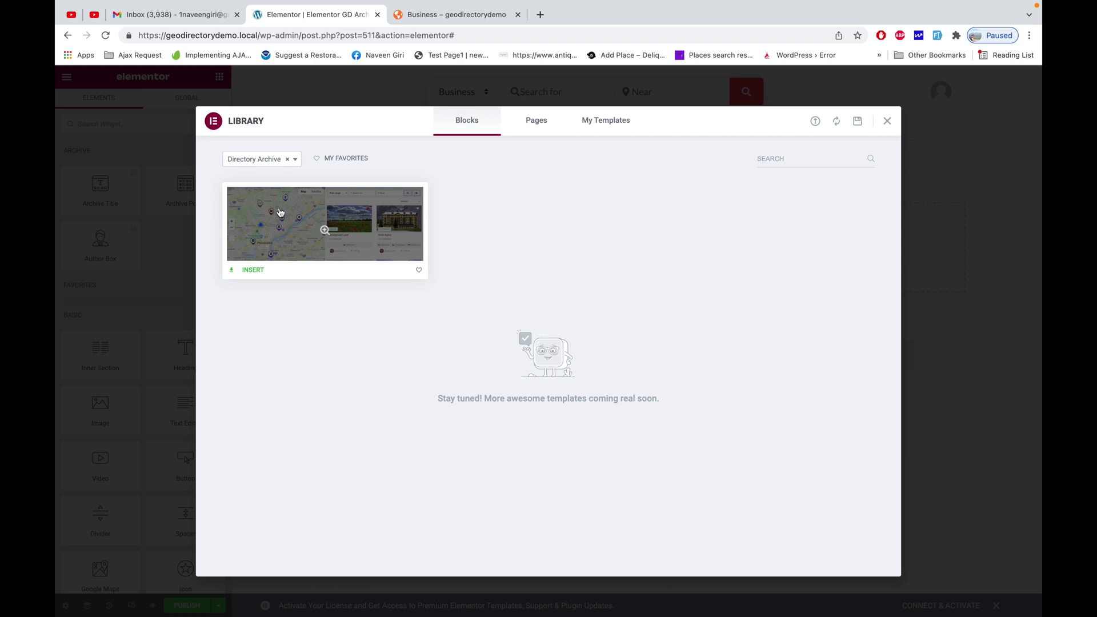
Insert the Directory Archive block design into the new GD Archive template
left_click(247, 271)
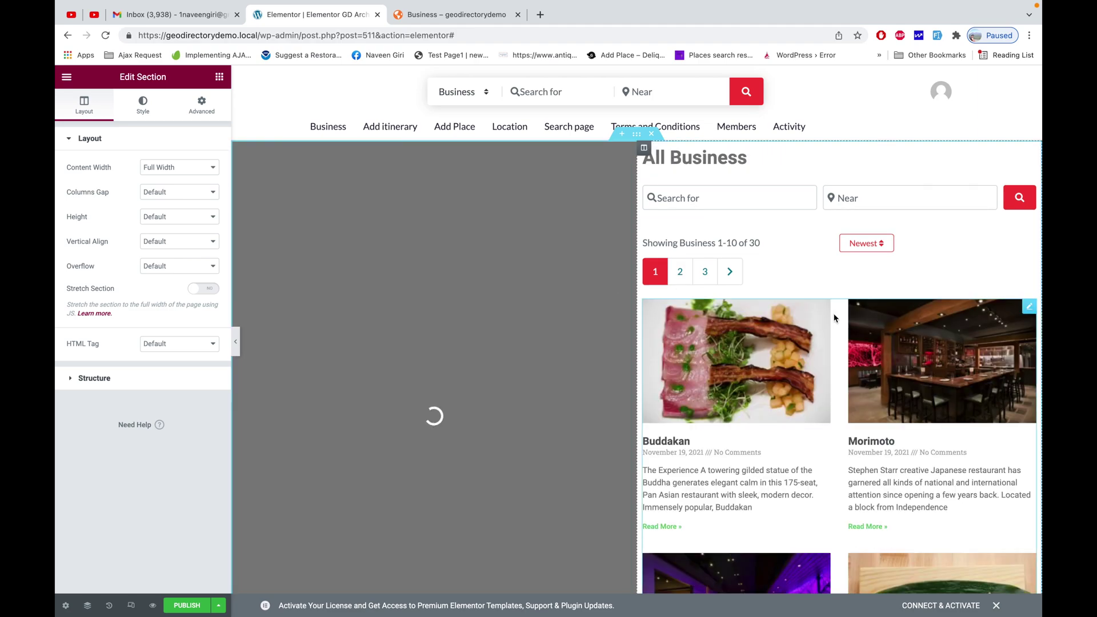
scroll(835, 318, "down", 15)
scroll(835, 318, "up", 15)
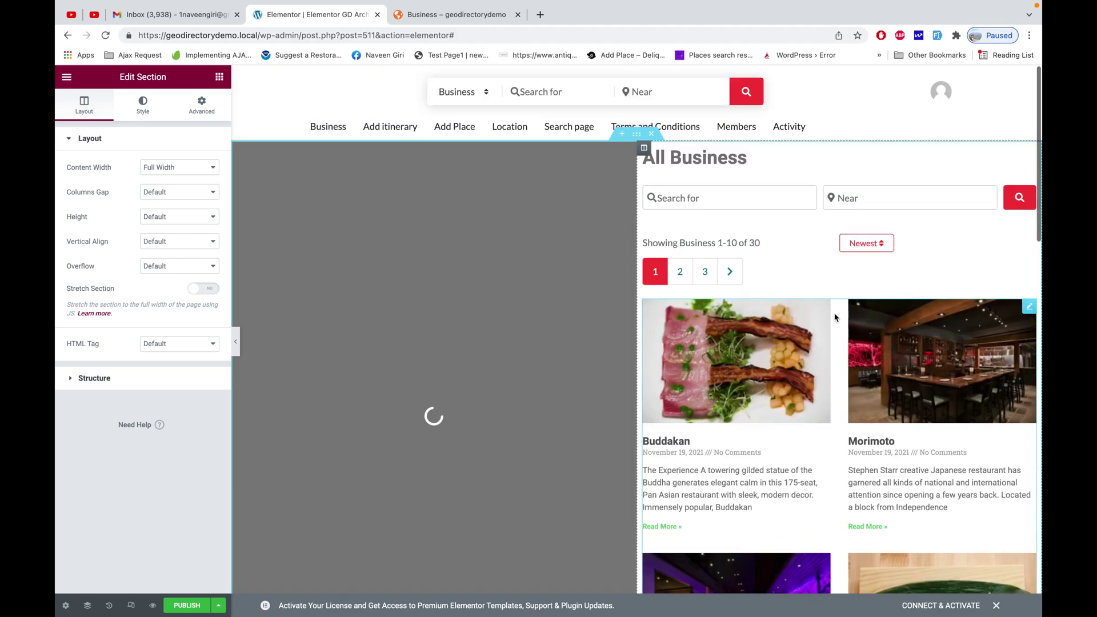
left_click(600, 179)
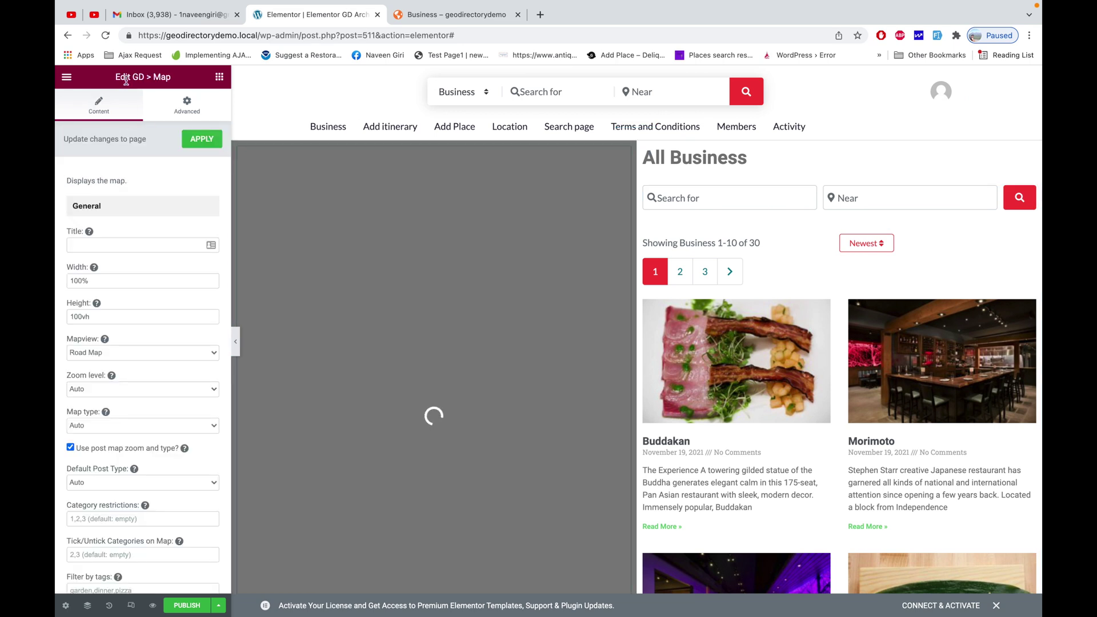
Inspect the GD > Map widget's General settings
left_click_drag(133, 76, 181, 79)
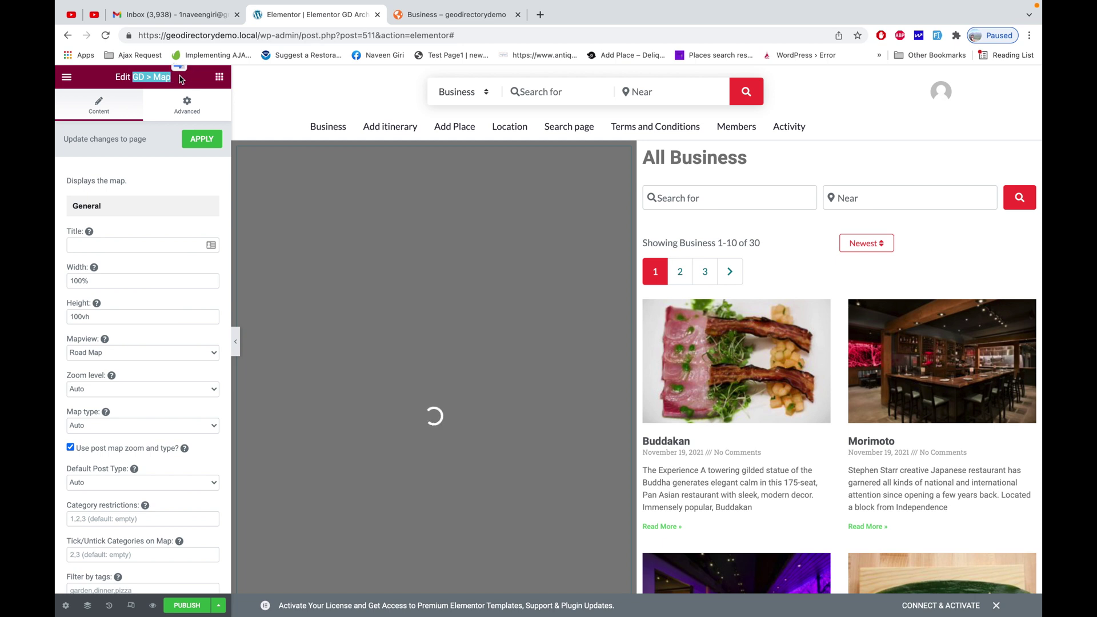
left_click(140, 80)
left_click_drag(133, 77, 171, 78)
scroll(142, 198, "down", 2)
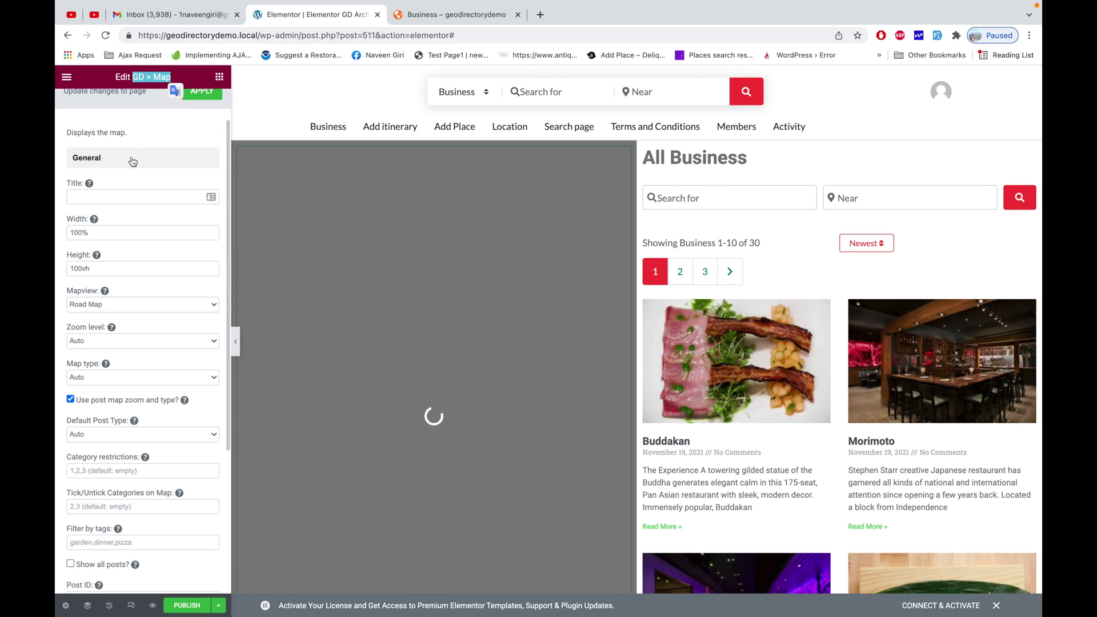
left_click(133, 162)
left_click(131, 164)
scroll(128, 330, "down", 4)
scroll(128, 330, "up", 3)
scroll(127, 325, "up", 2)
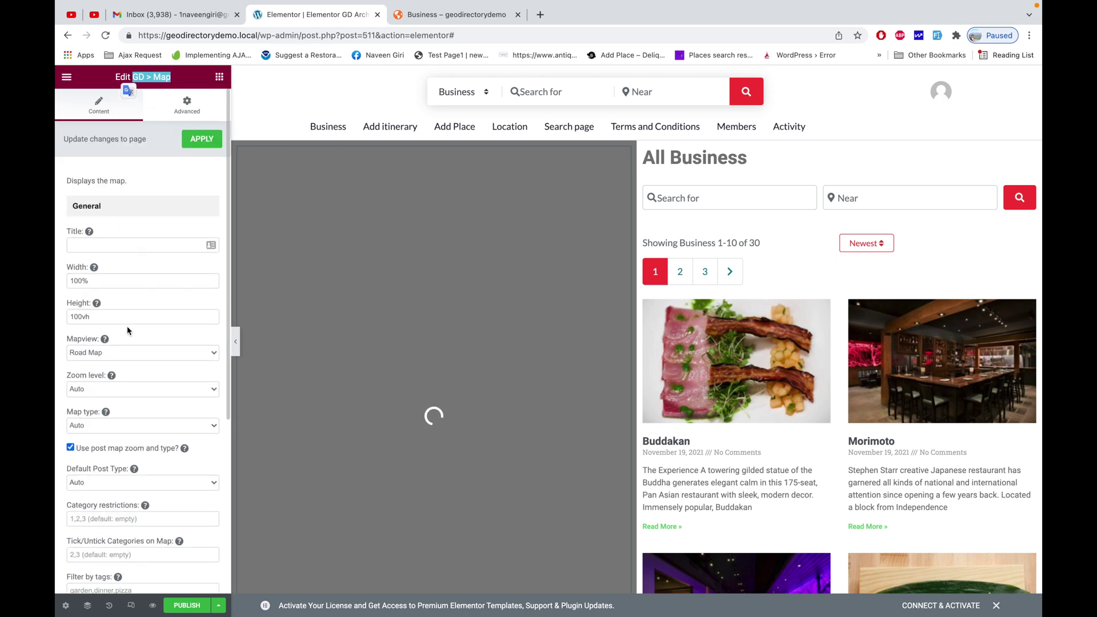
Review the Loop Paging, Loop Actions and Archive Posts settings (Classic skin, 2 columns)
left_click(819, 246)
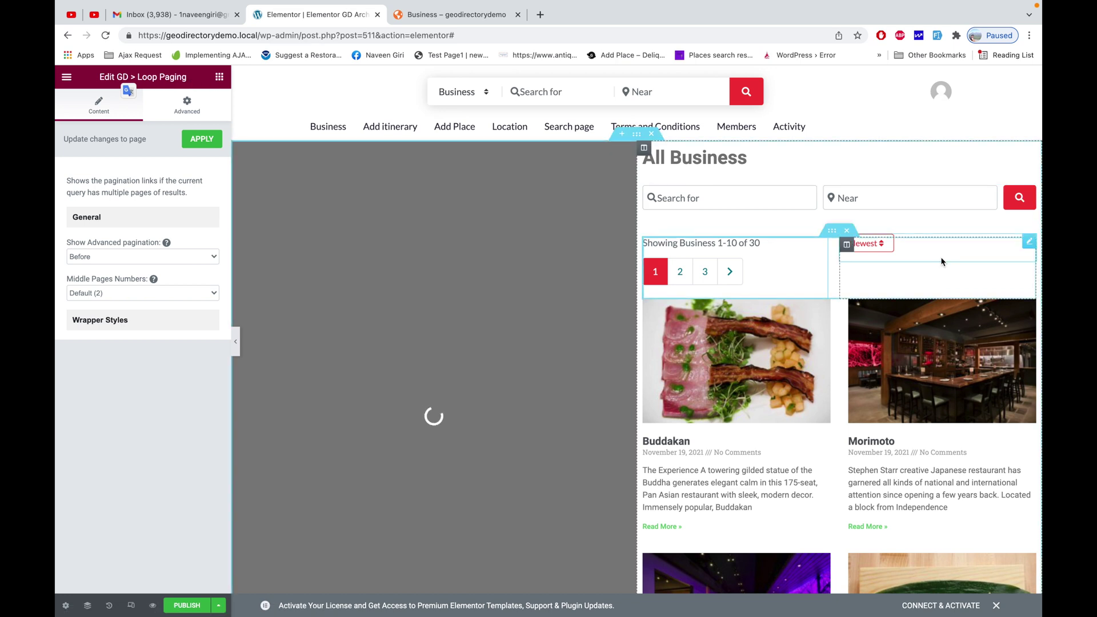
left_click(960, 260)
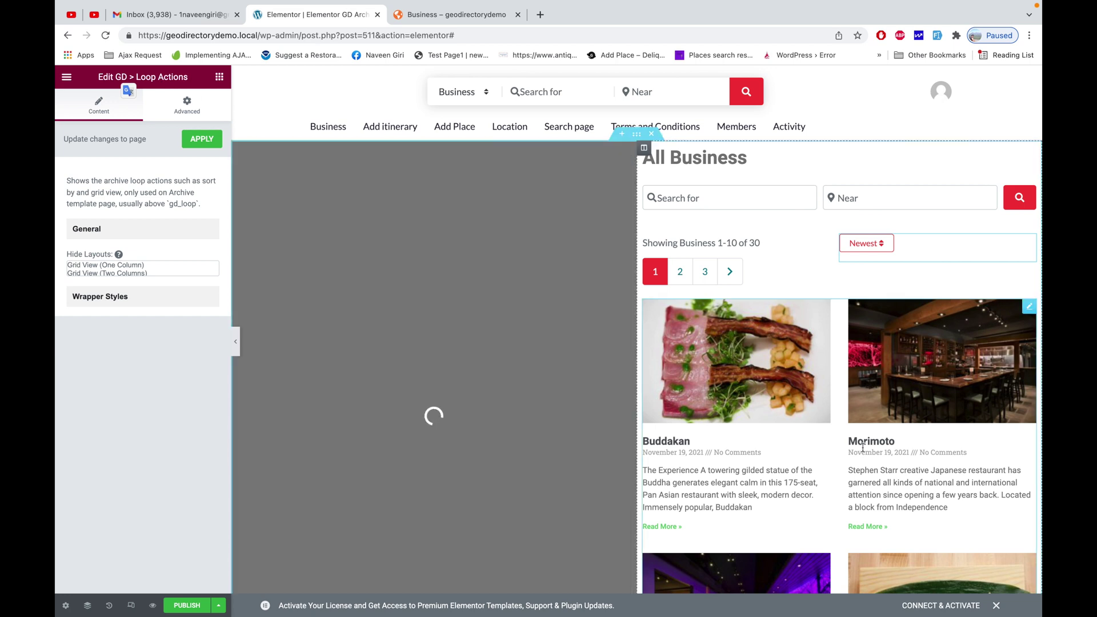
left_click(1030, 309)
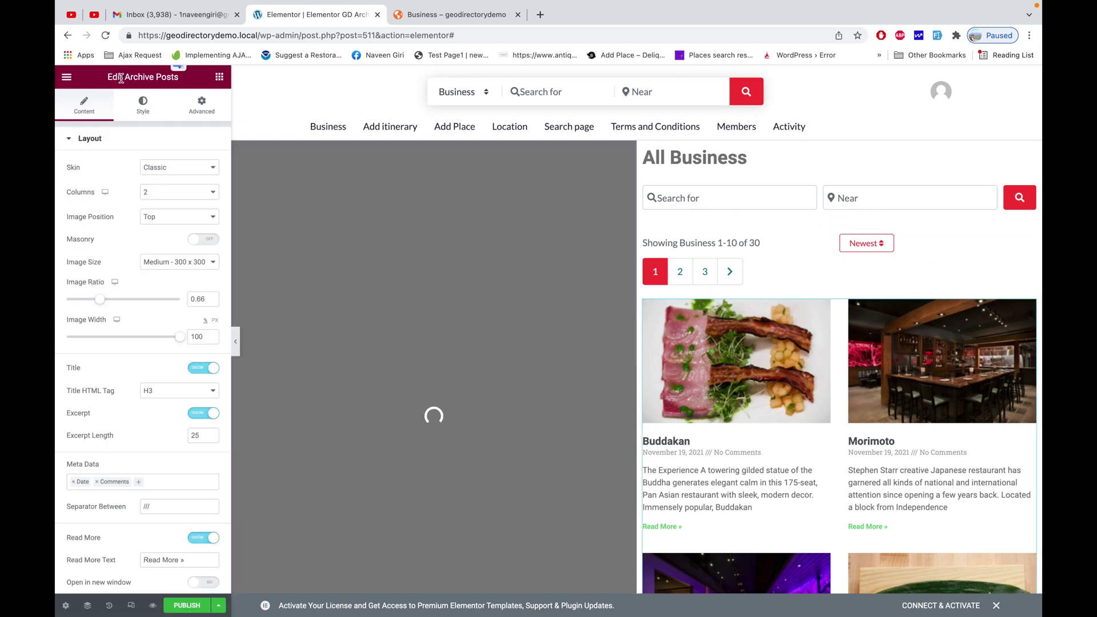
left_click_drag(126, 76, 178, 73)
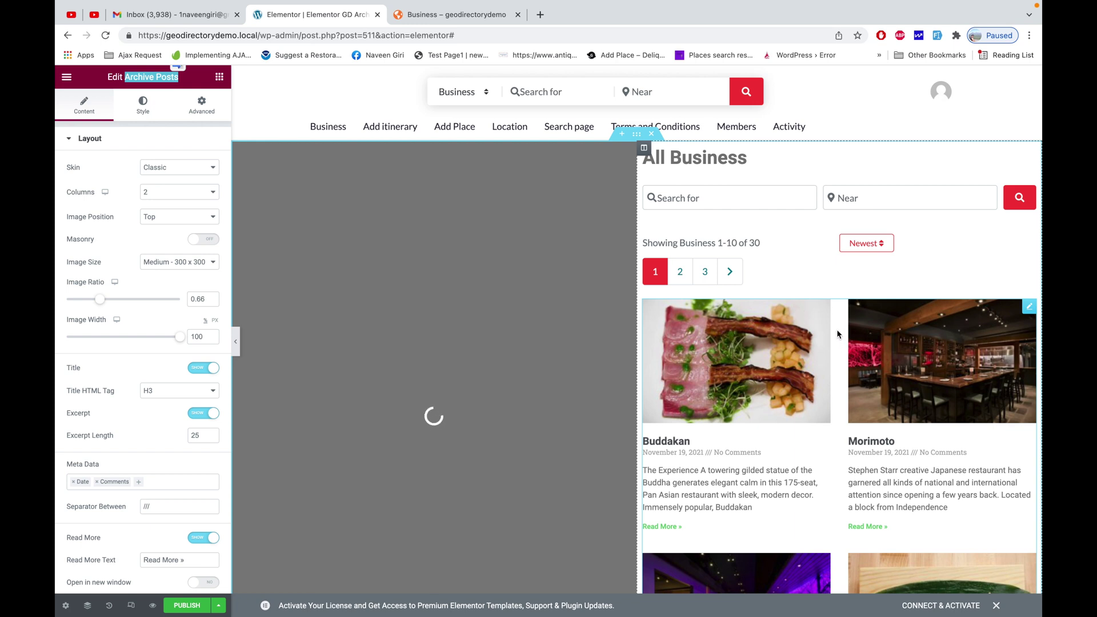
double_click(148, 73)
double_click(172, 73)
left_click(219, 77)
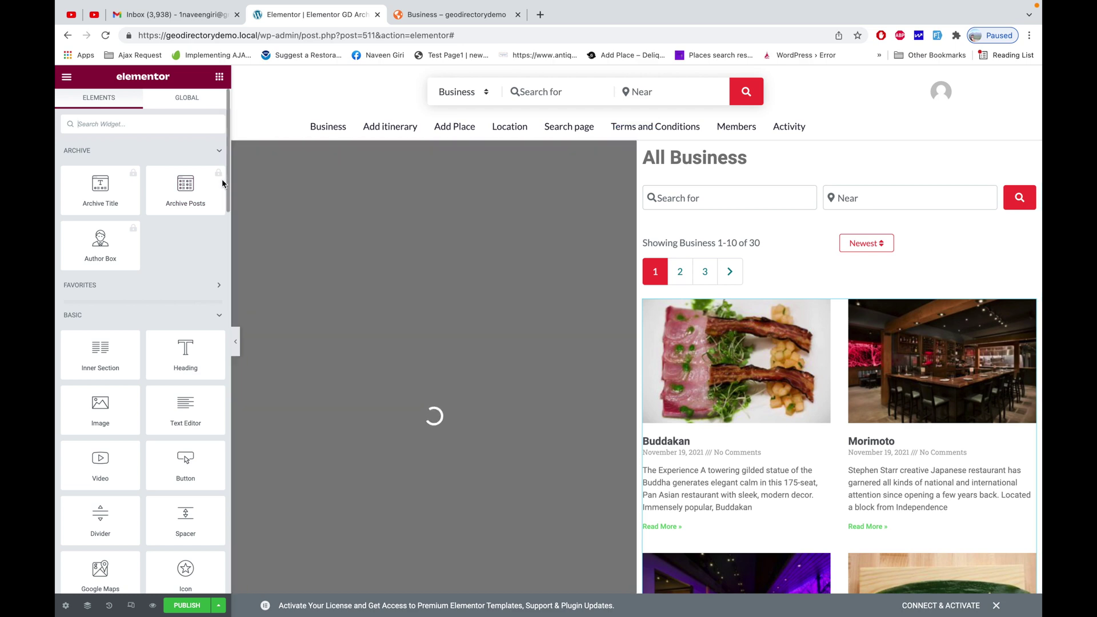
Browse the listing cards on the live Business archive page
left_click(440, 18)
scroll(428, 217, "up", 3)
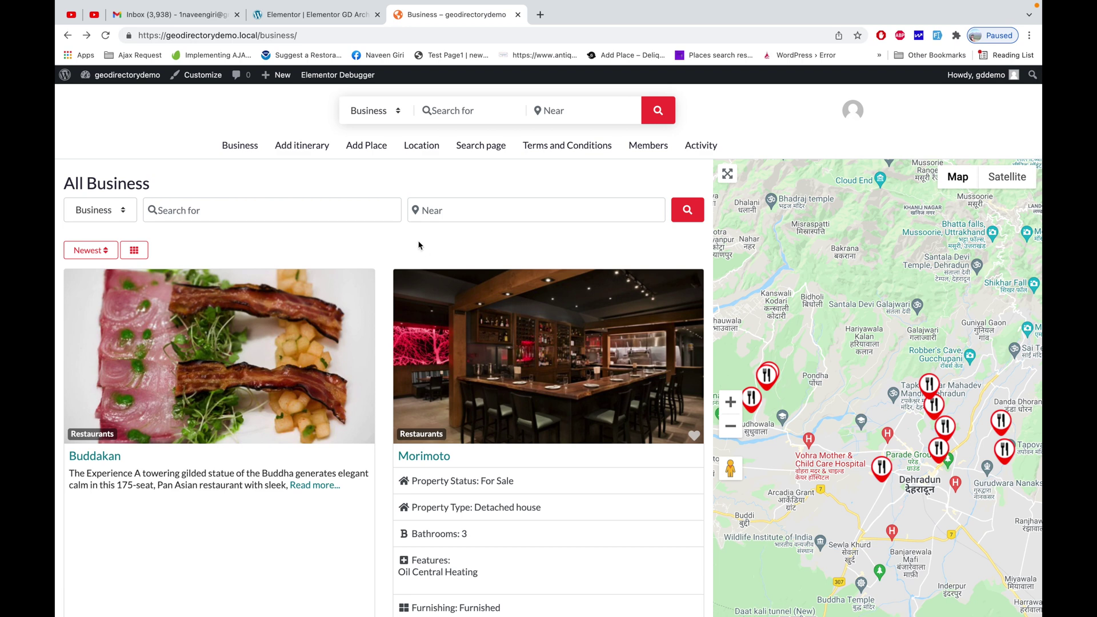
scroll(365, 254, "down", 3)
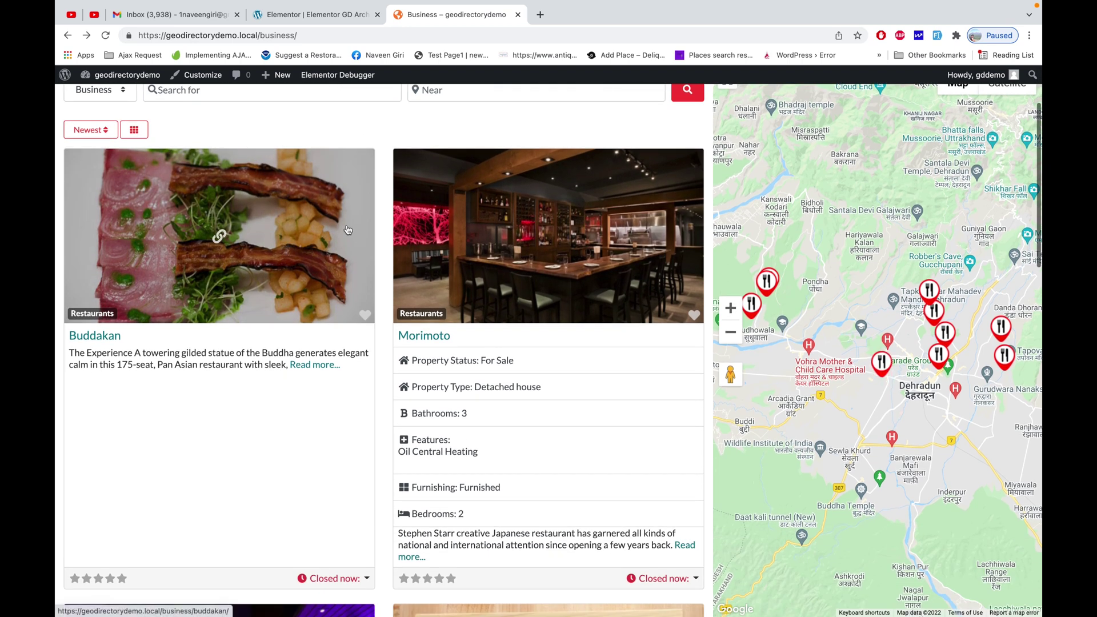
scroll(364, 254, "up", 3)
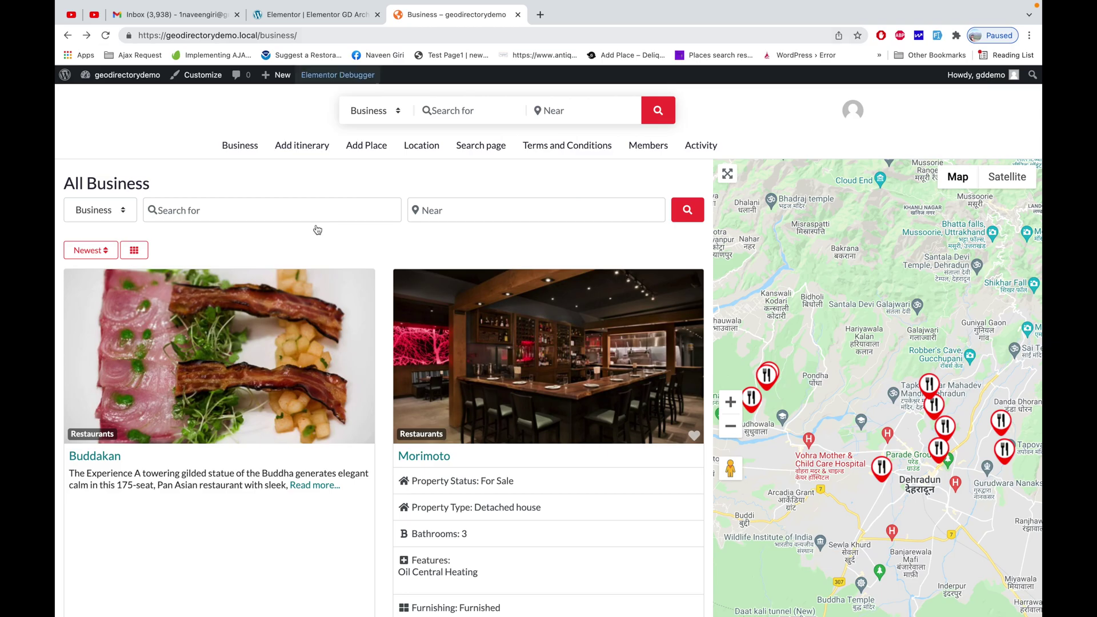
scroll(331, 300, "down", 20)
scroll(331, 299, "up", 5)
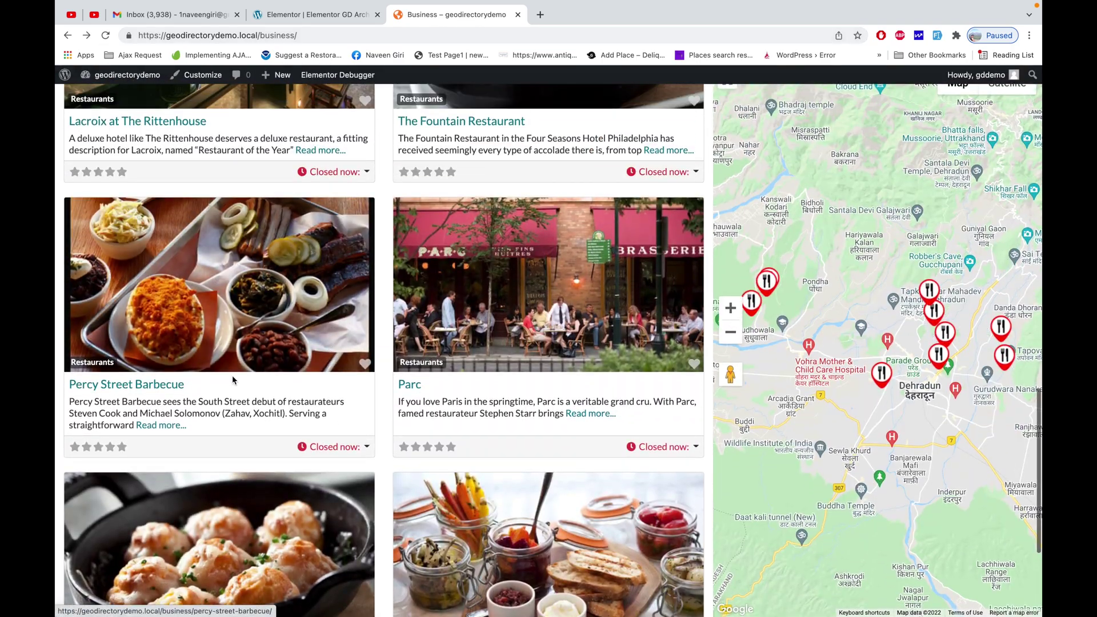
scroll(233, 379, "up", 10)
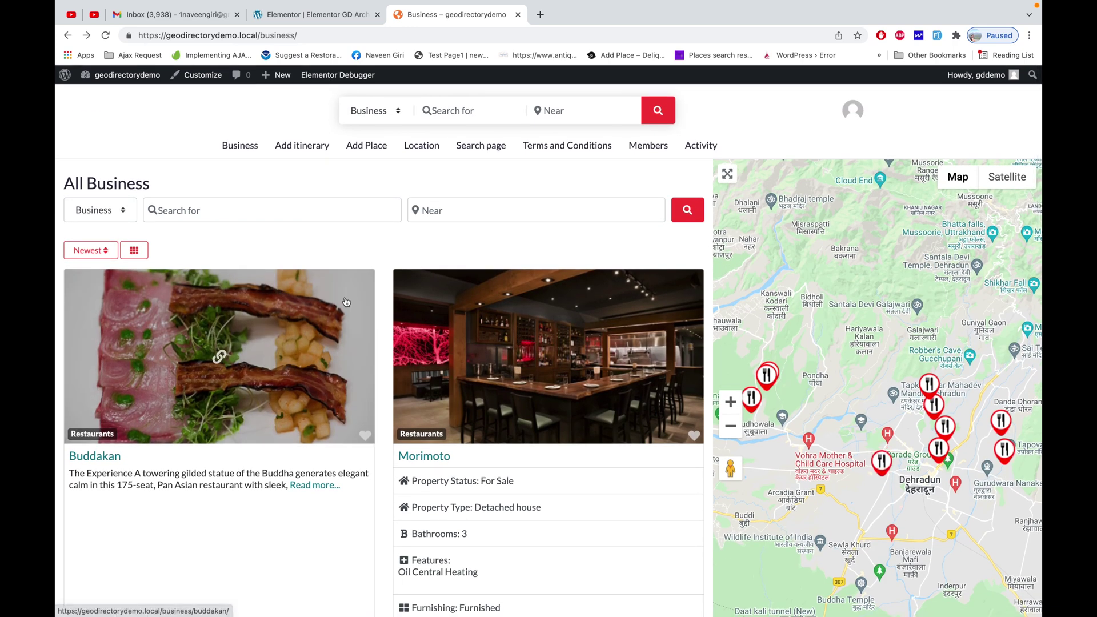
Open the Buddakan listing in a new tab and look through its page
left_click(364, 378, "super")
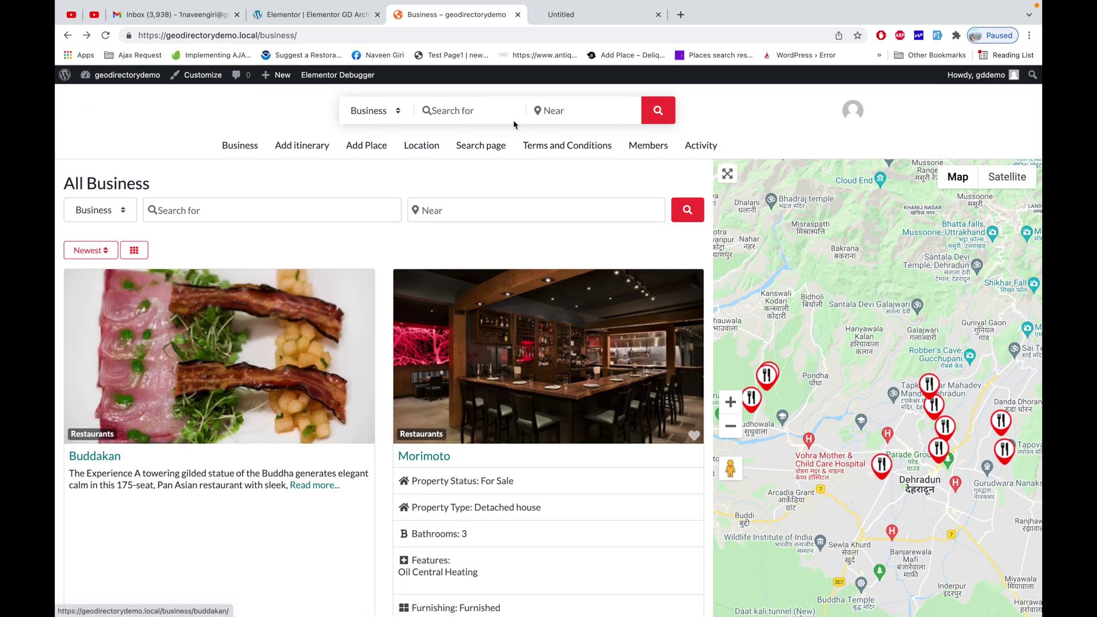
left_click(601, 17)
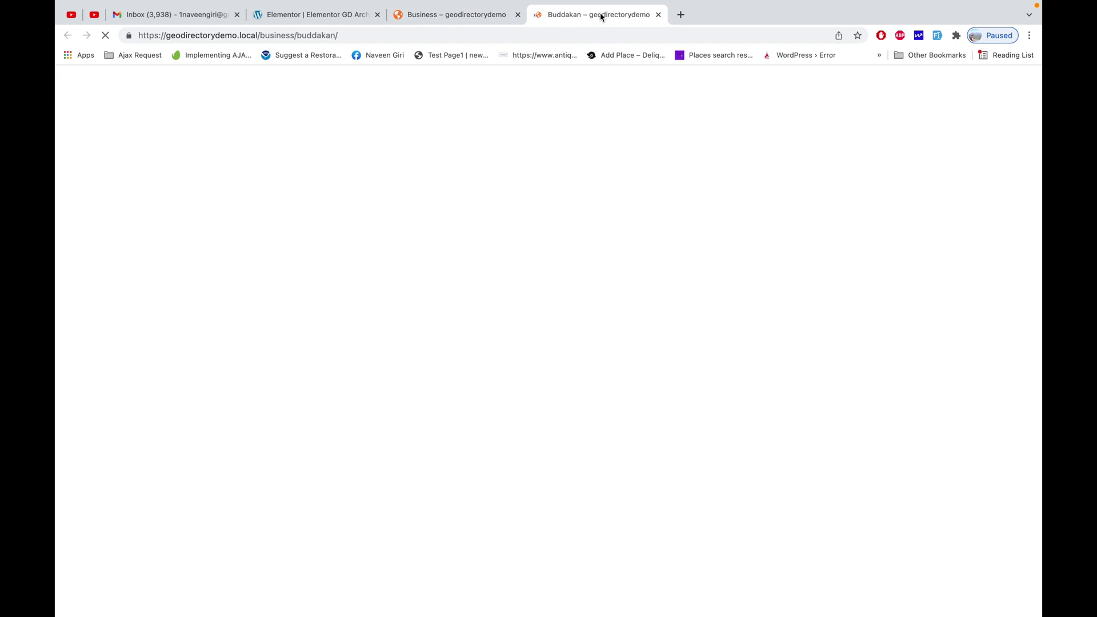
scroll(514, 291, "down", 6)
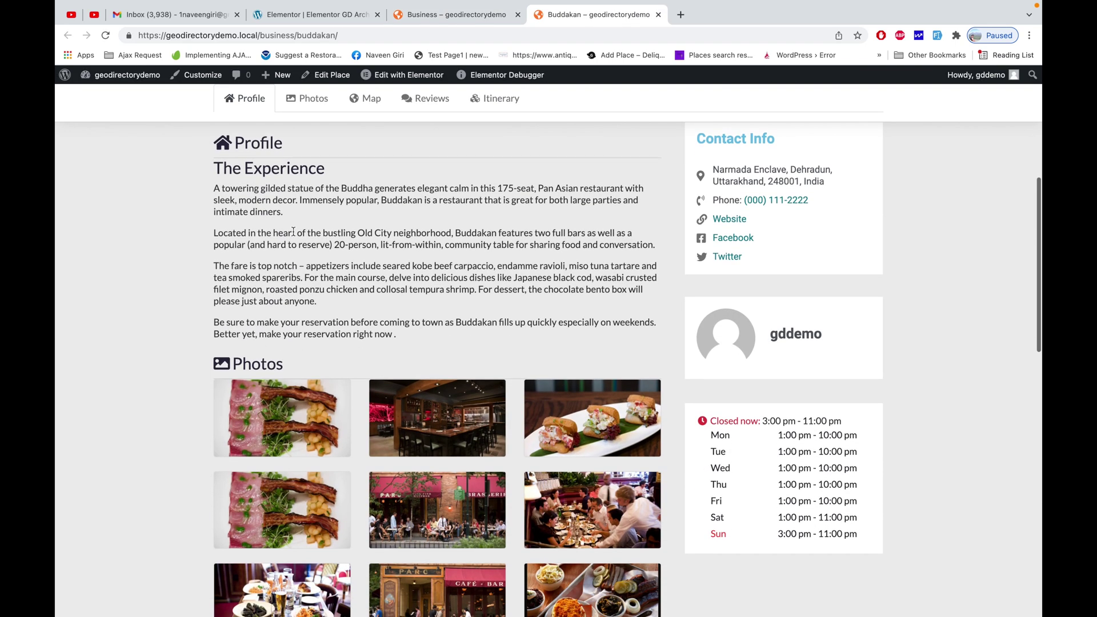
scroll(640, 331, "down", 15)
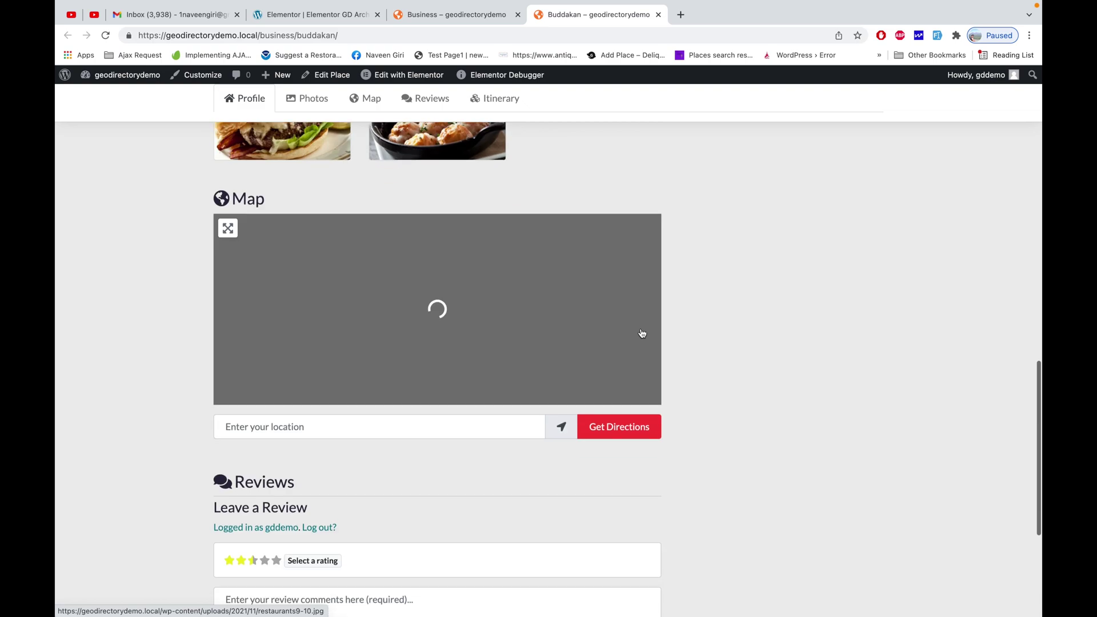
scroll(640, 328, "up", 15)
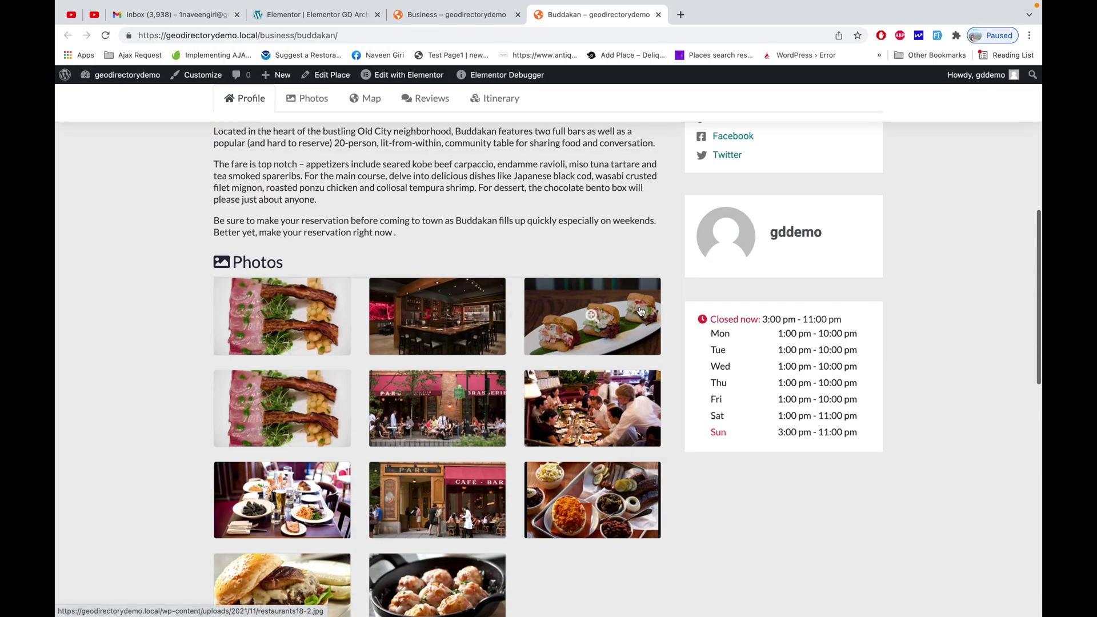
scroll(642, 249, "up", 6)
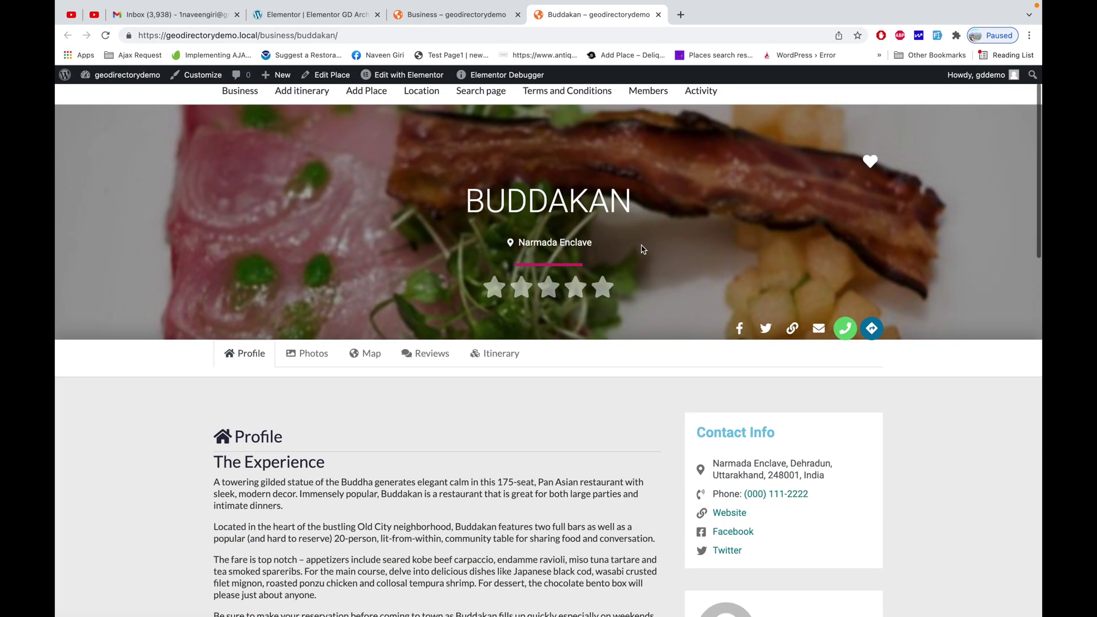
scroll(641, 249, "down", 4)
Look over the Business archive again, then return to the Elementor archive template
left_click(453, 14)
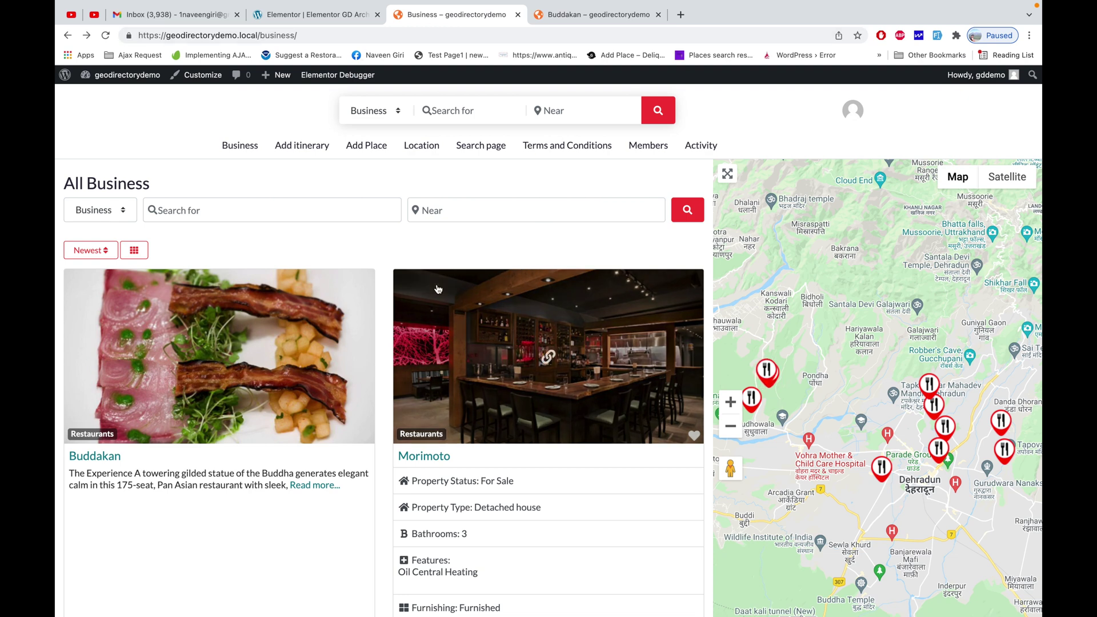
scroll(403, 225, "down", 2)
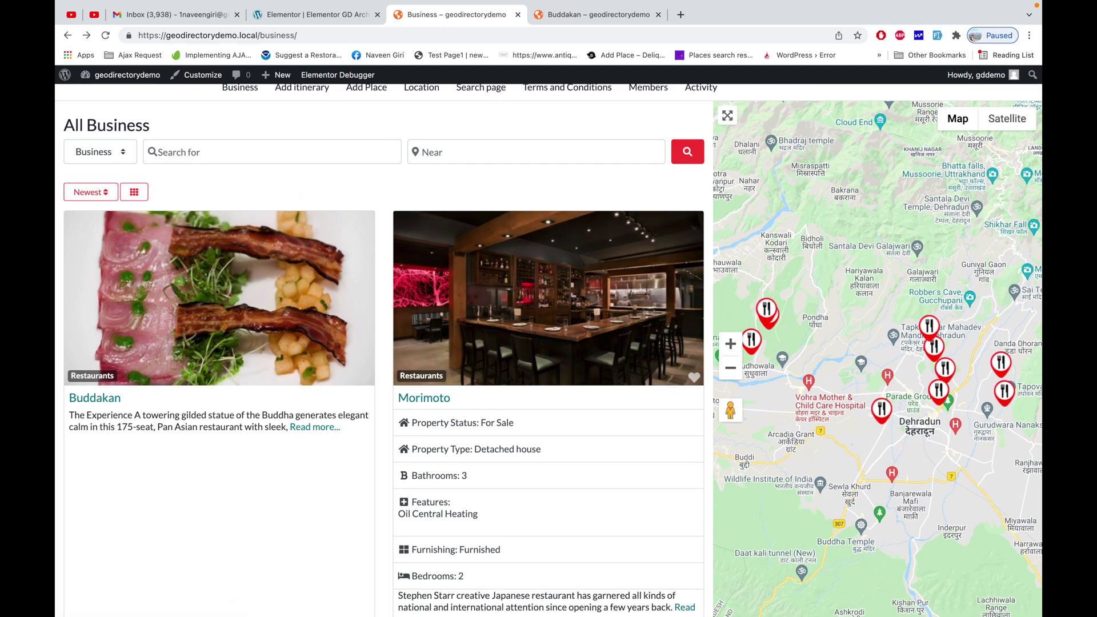
scroll(574, 485, "down", 3)
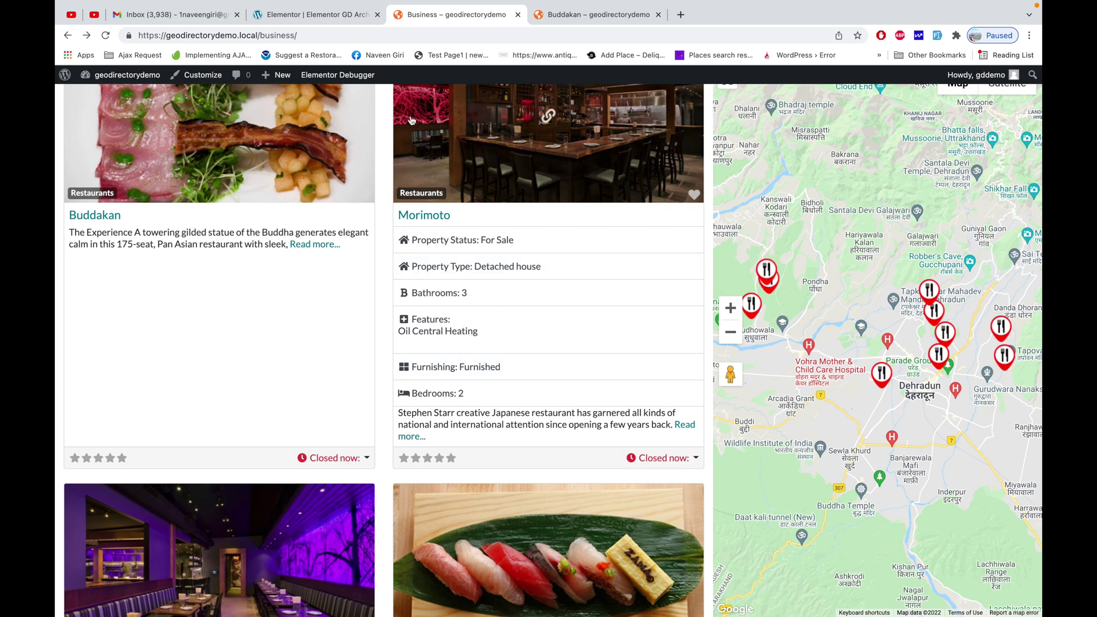
left_click(343, 17)
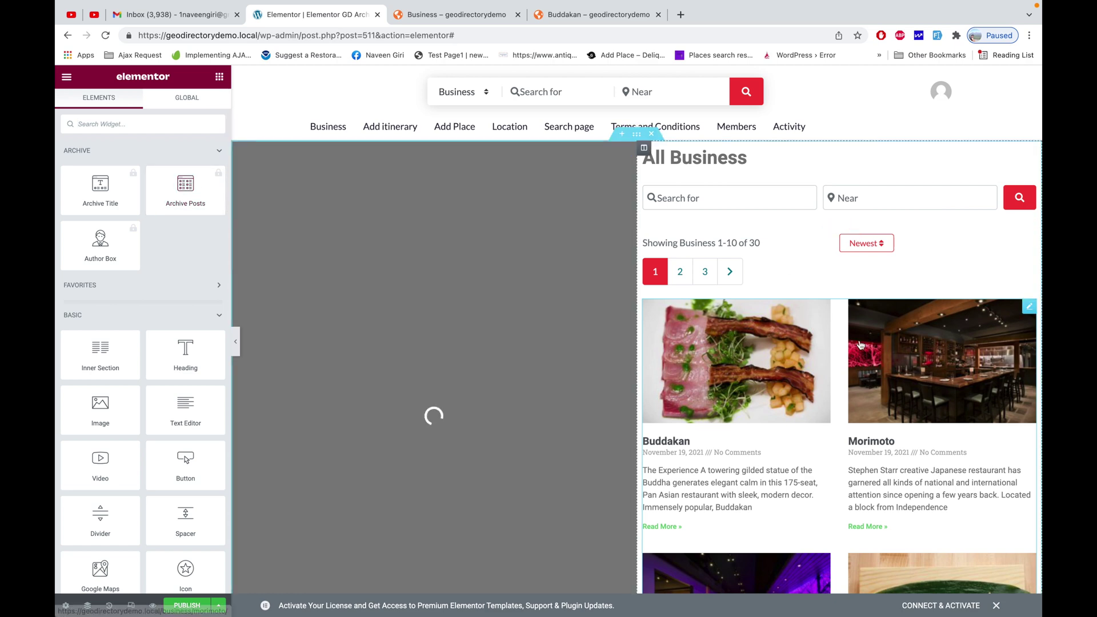
Open the archive template's Publish Settings and add a new display condition
scroll(861, 345, "down", 4)
scroll(861, 345, "down", 4)
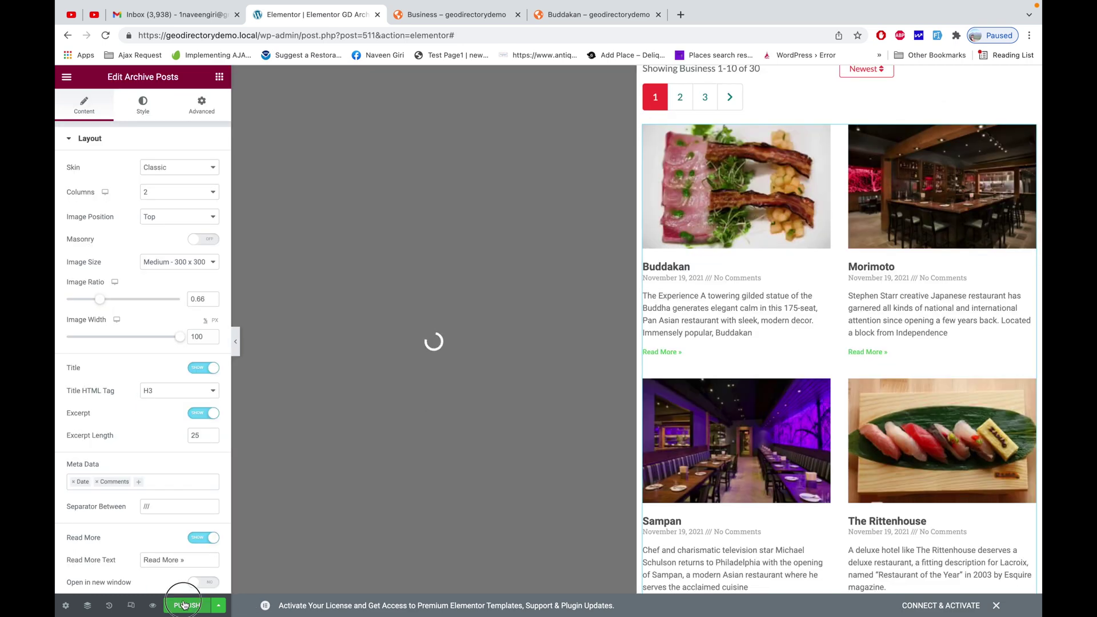
left_click(184, 604)
left_click(526, 384)
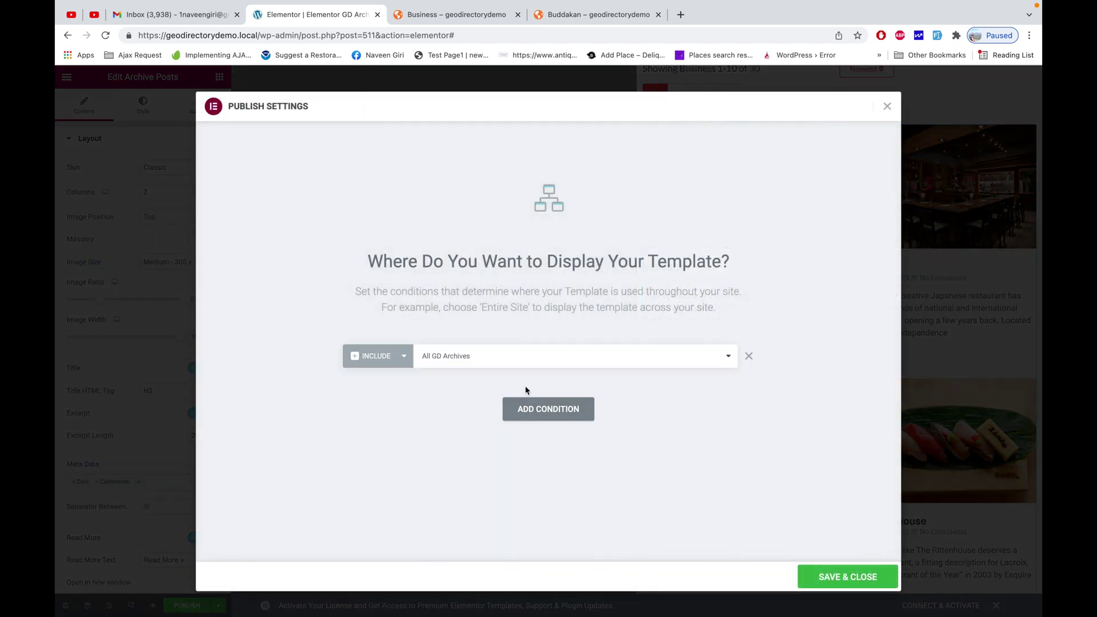
Publish the template with an All GD Archives condition, then reload the live Business page
left_click(497, 364)
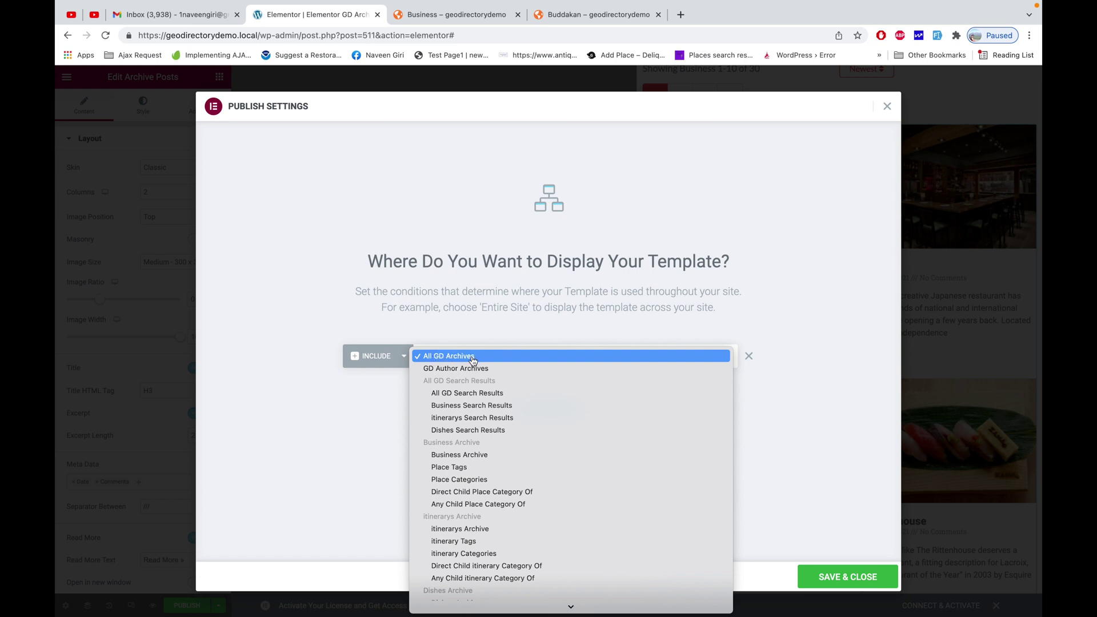
scroll(475, 359, "down", 2)
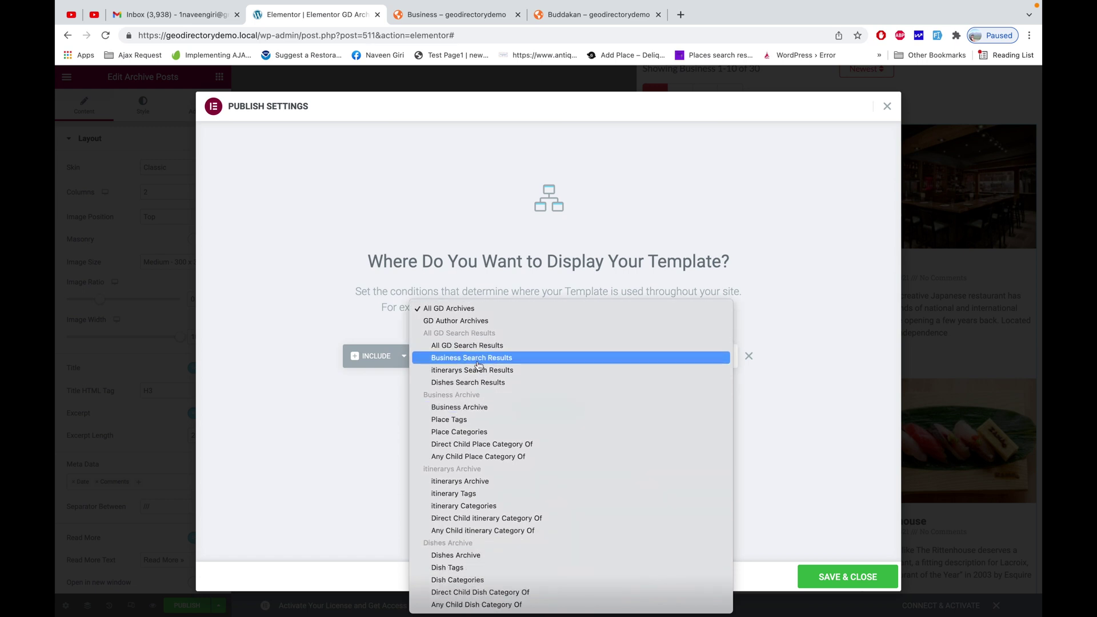
left_click(472, 408)
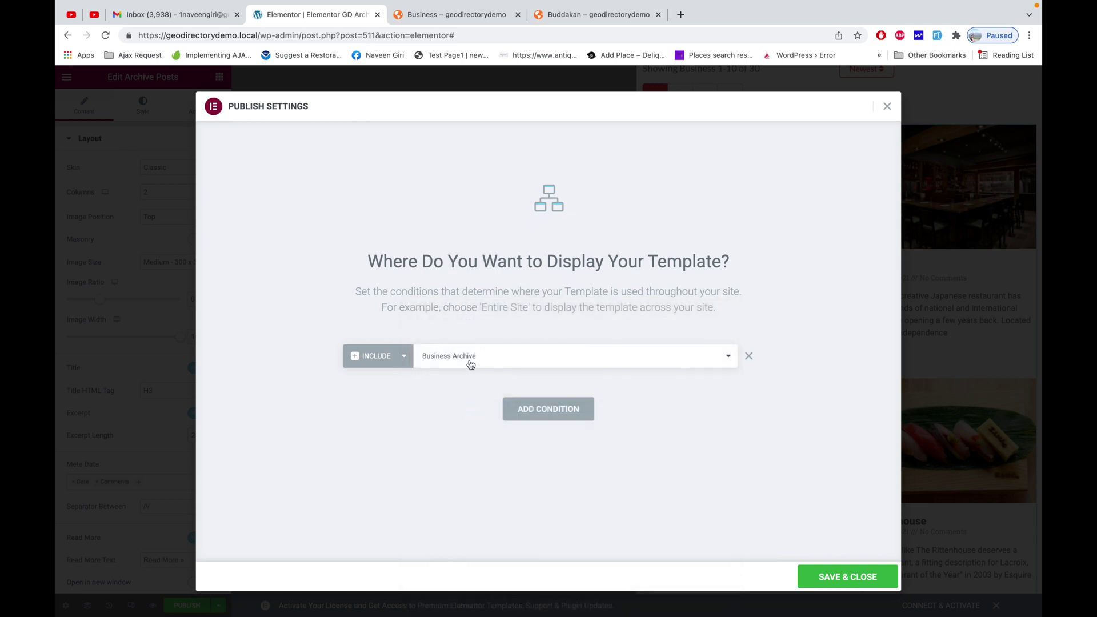
left_click(476, 363)
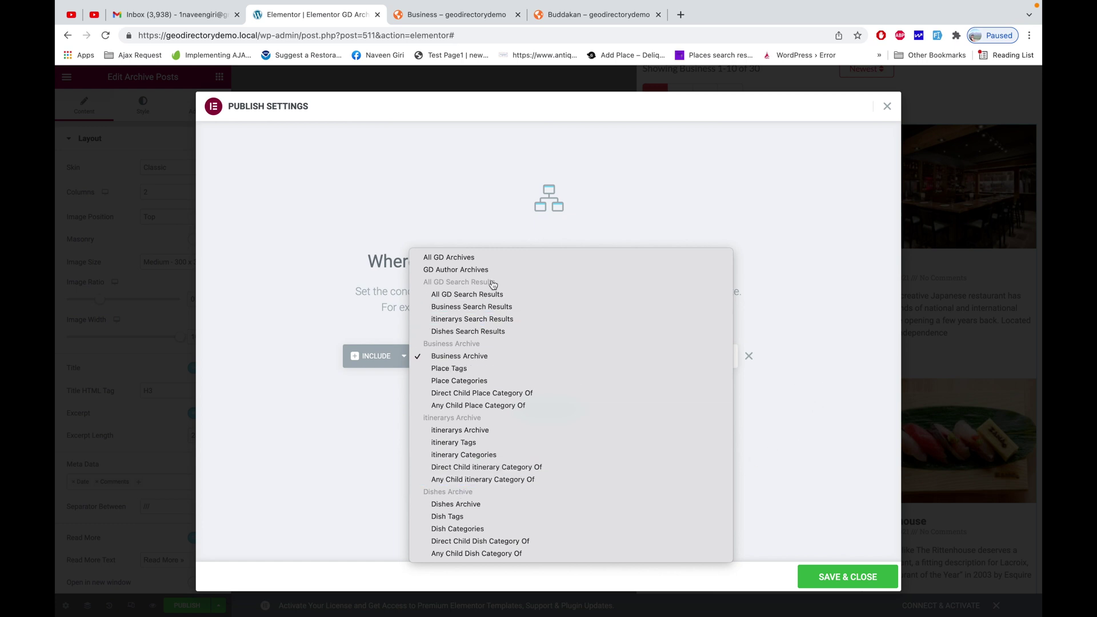
left_click(478, 260)
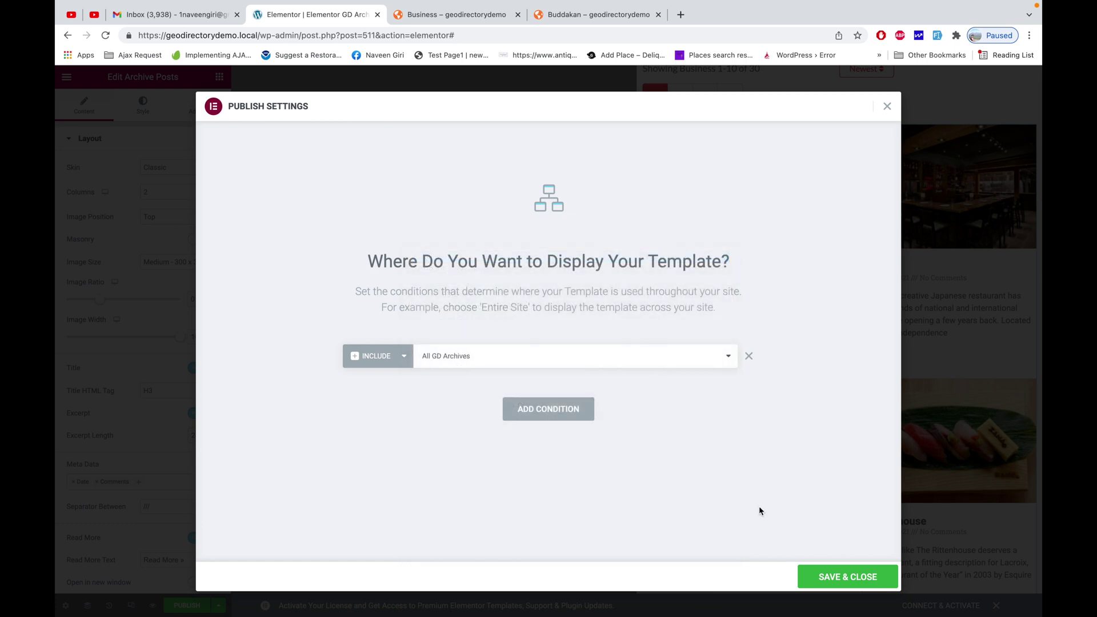
left_click(829, 570)
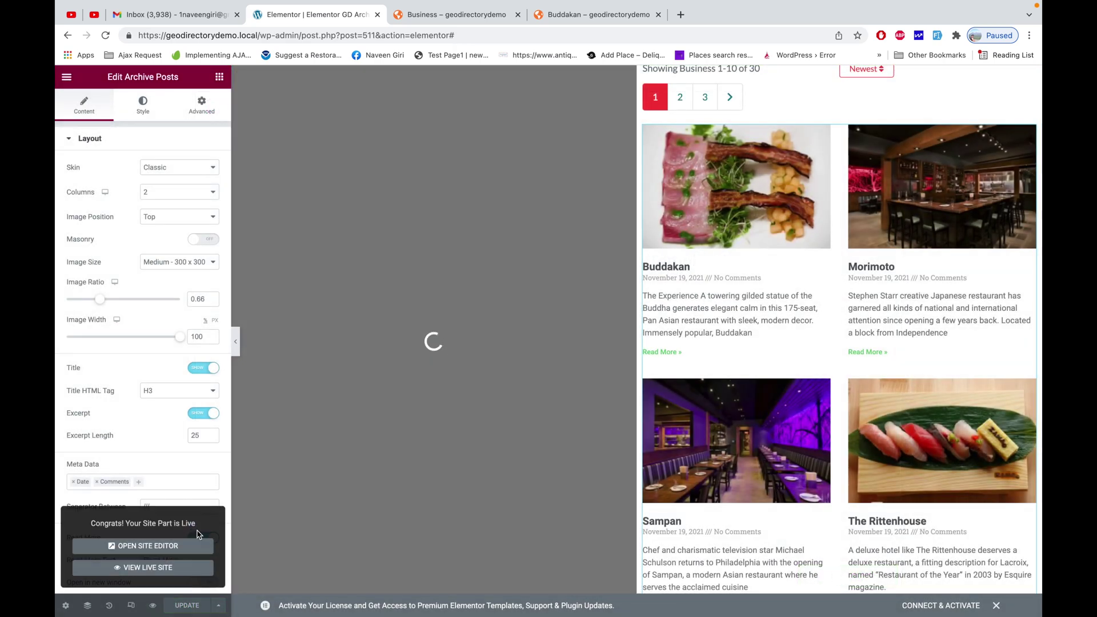
left_click(446, 15)
key("super+r")
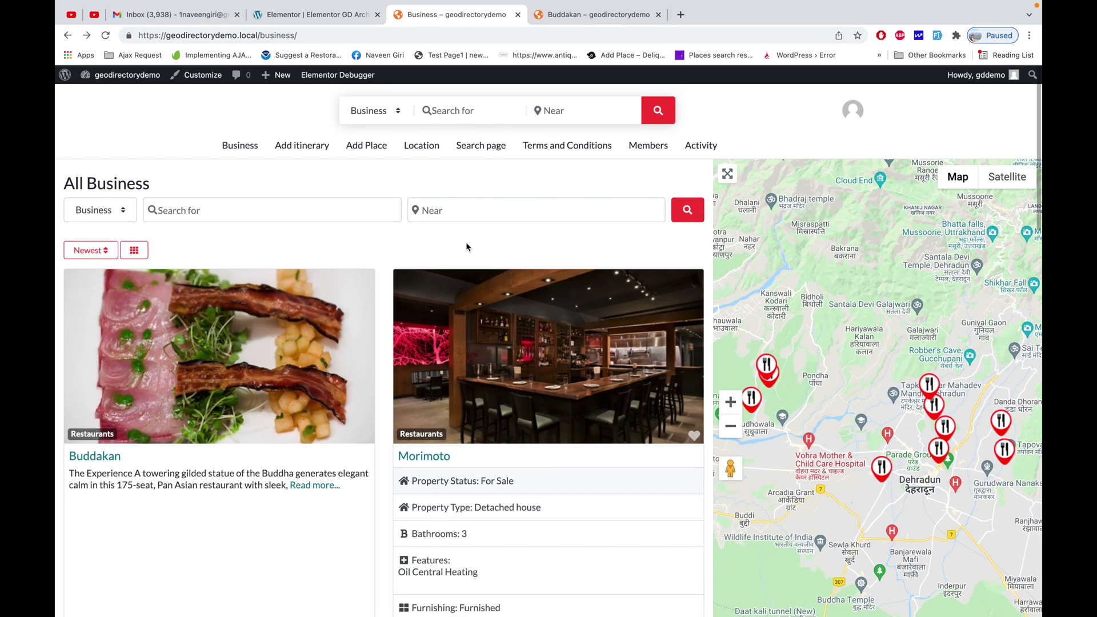
Reload the Business archive and scroll through its map-and-grid listings before returning to Elementor
left_click(501, 38)
key("Return")
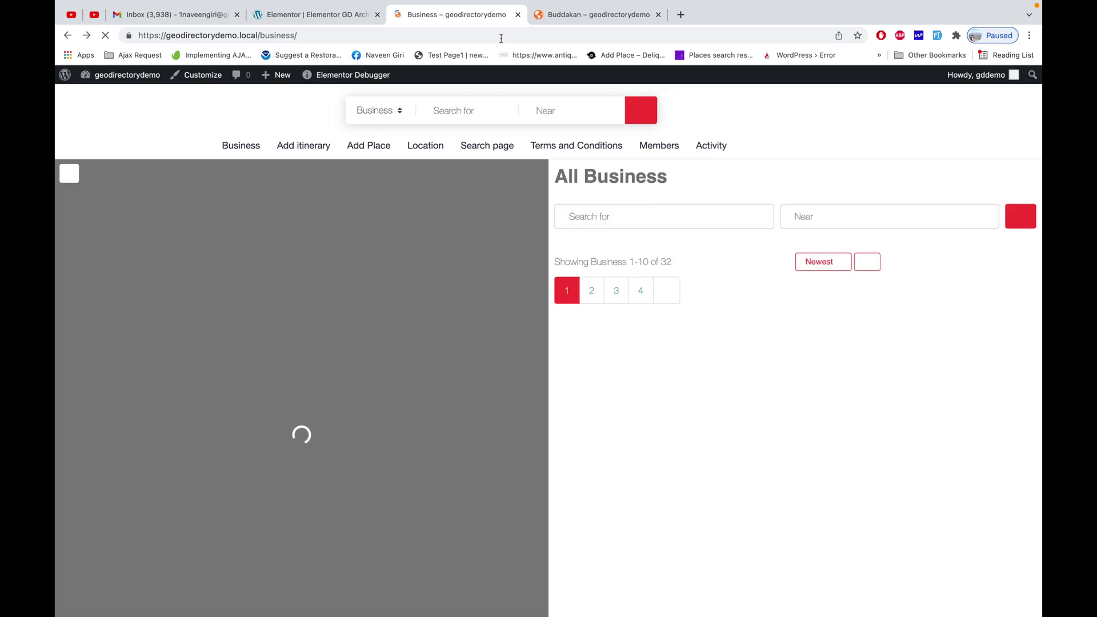
scroll(682, 272, "down", 8)
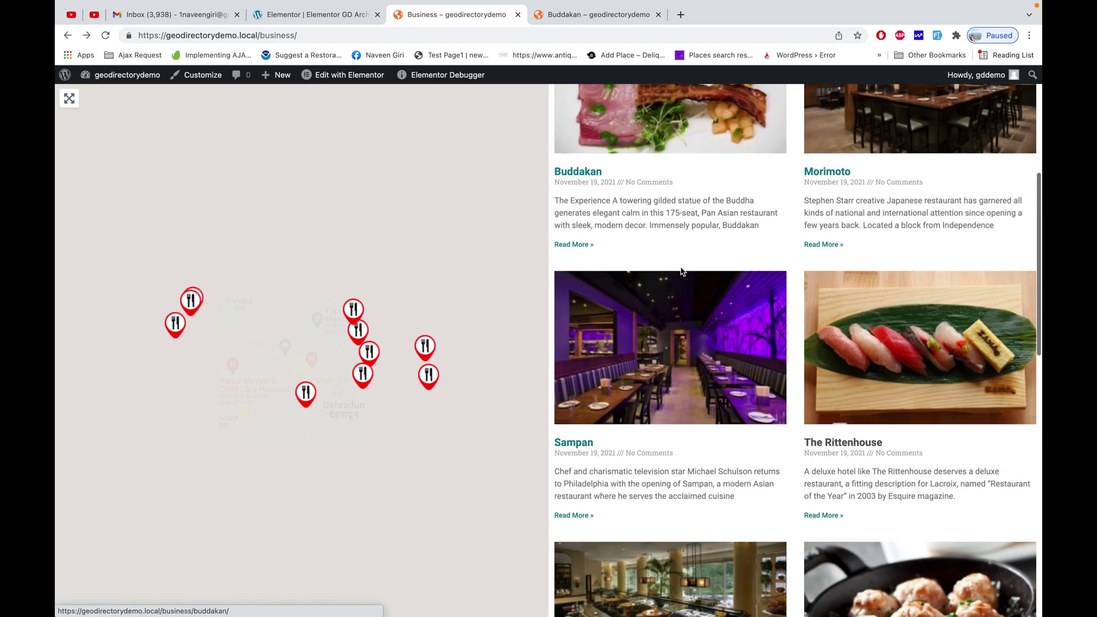
scroll(682, 271, "up", 7)
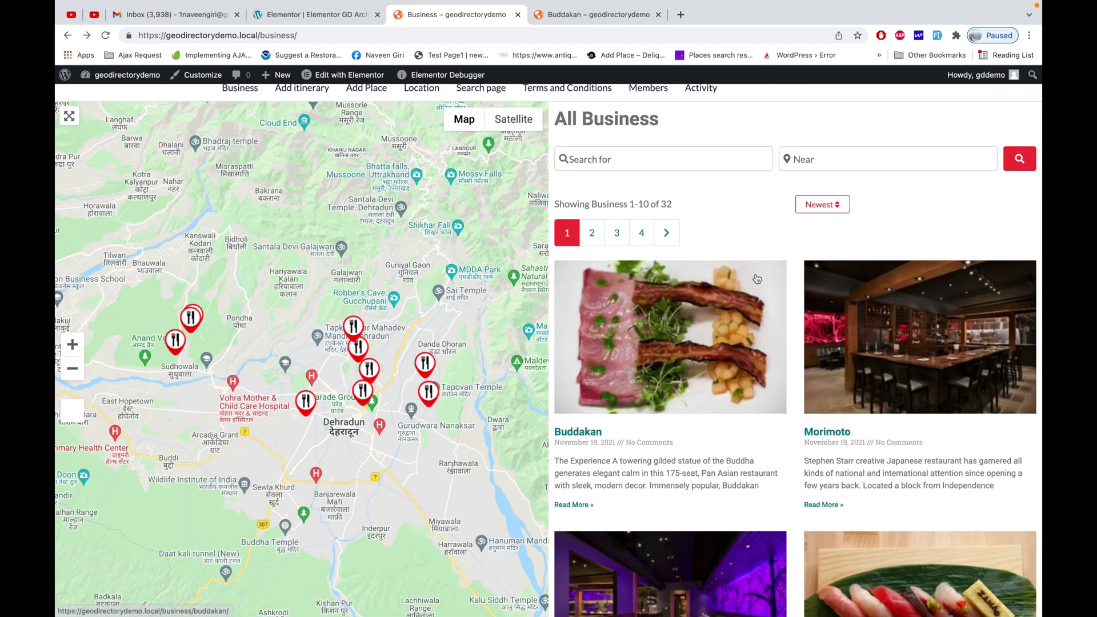
scroll(755, 277, "down", 10)
scroll(756, 278, "down", 3)
scroll(756, 279, "up", 12)
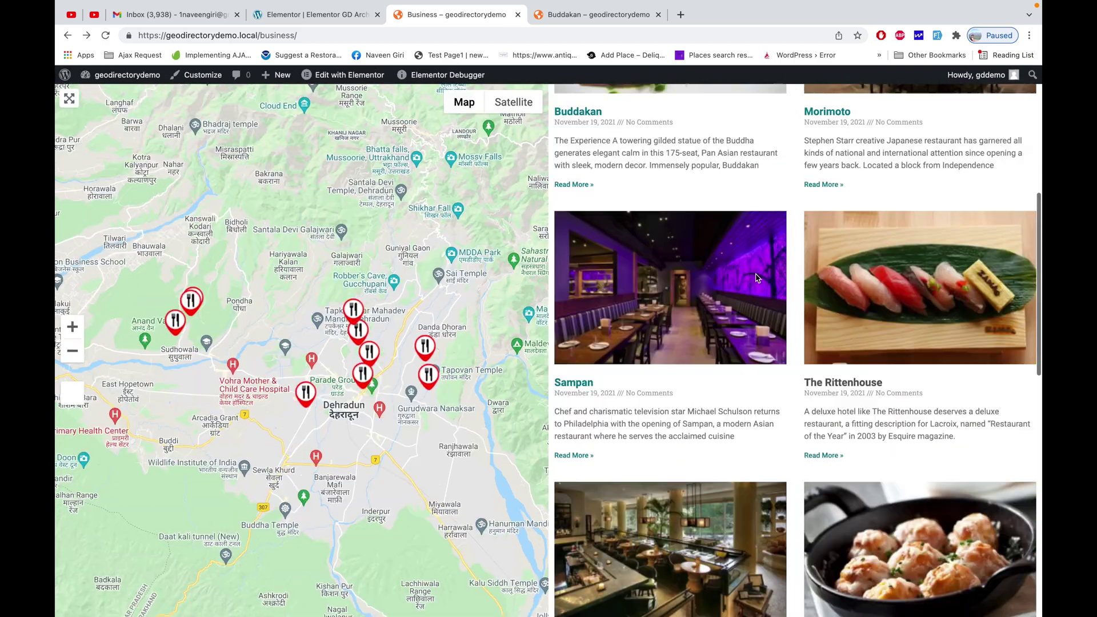
scroll(756, 278, "down", 1)
scroll(756, 279, "up", 1)
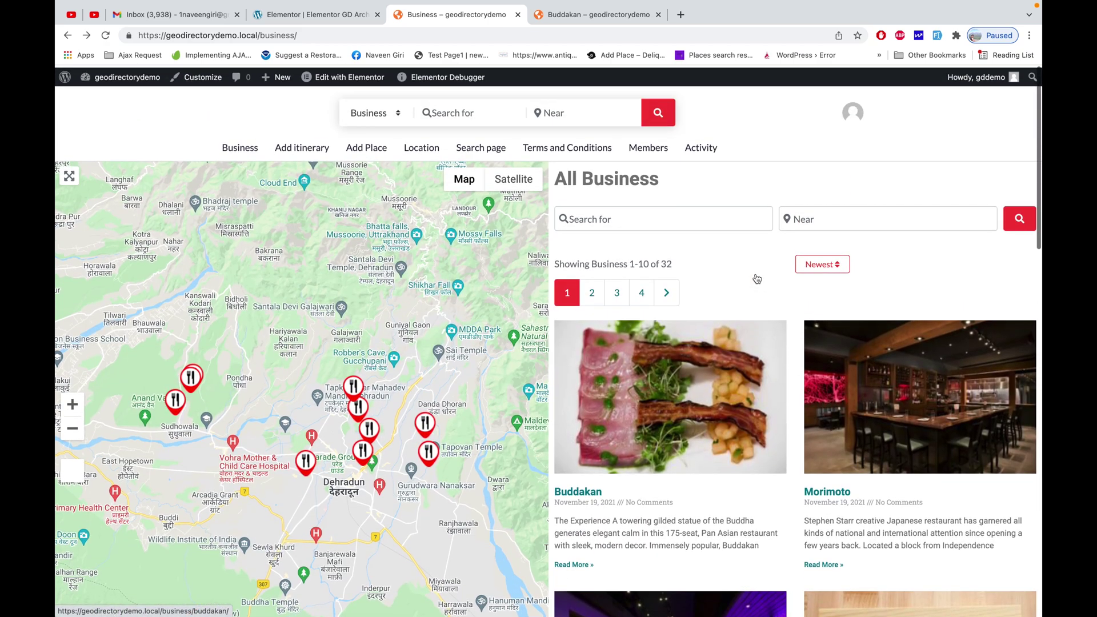
scroll(756, 278, "down", 7)
scroll(755, 252, "down", 3)
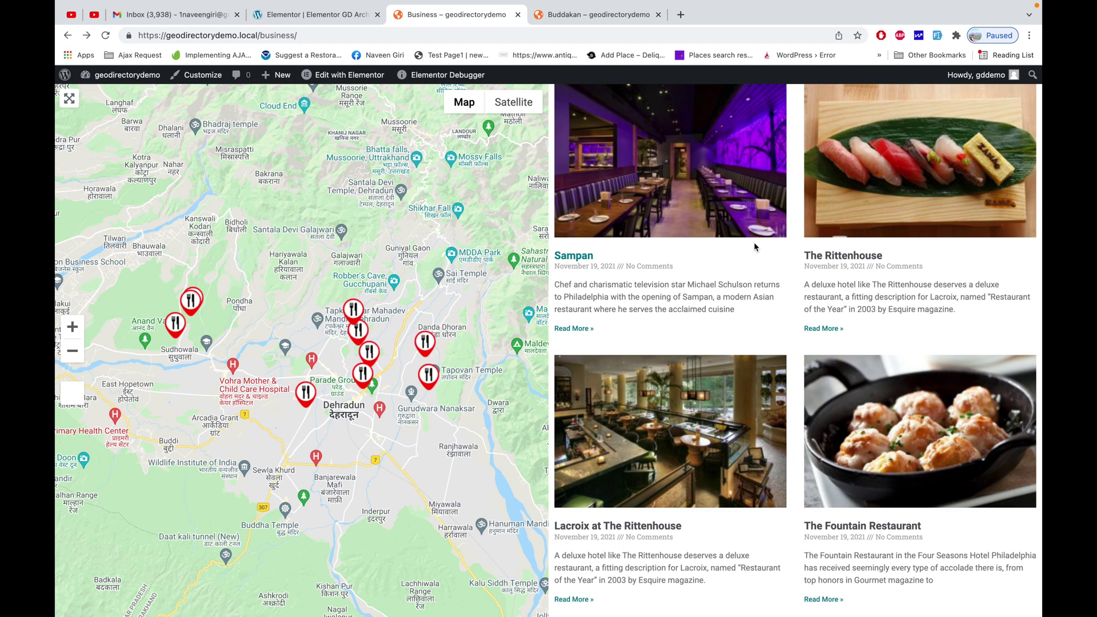
scroll(755, 247, "up", 9)
scroll(754, 247, "down", 2)
scroll(755, 247, "down", 1)
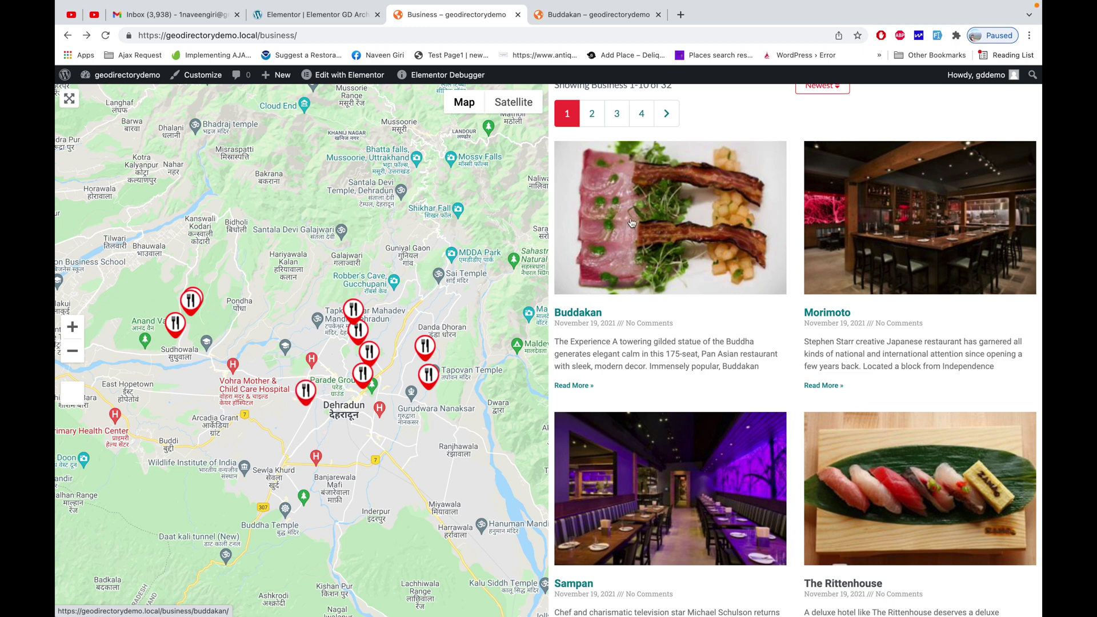
left_click(300, 13)
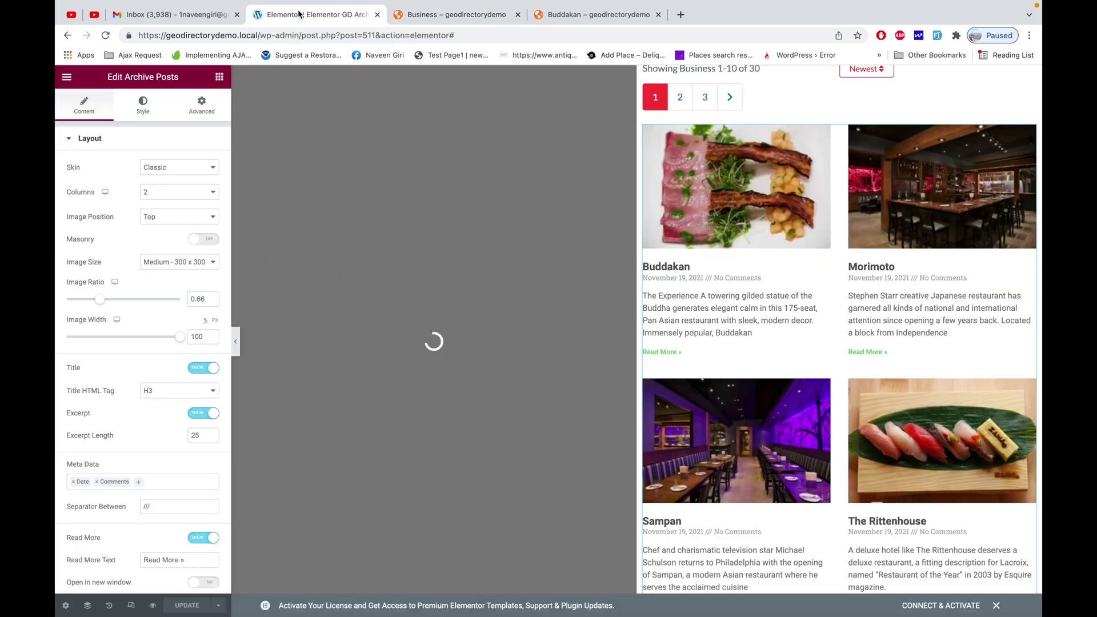
Go to the WordPress dashboard via /wp-admin/ and show Theme Builder's GD Archive Item templates
left_click_drag(303, 36, 514, 36)
key("BackSpace")
key("Return")
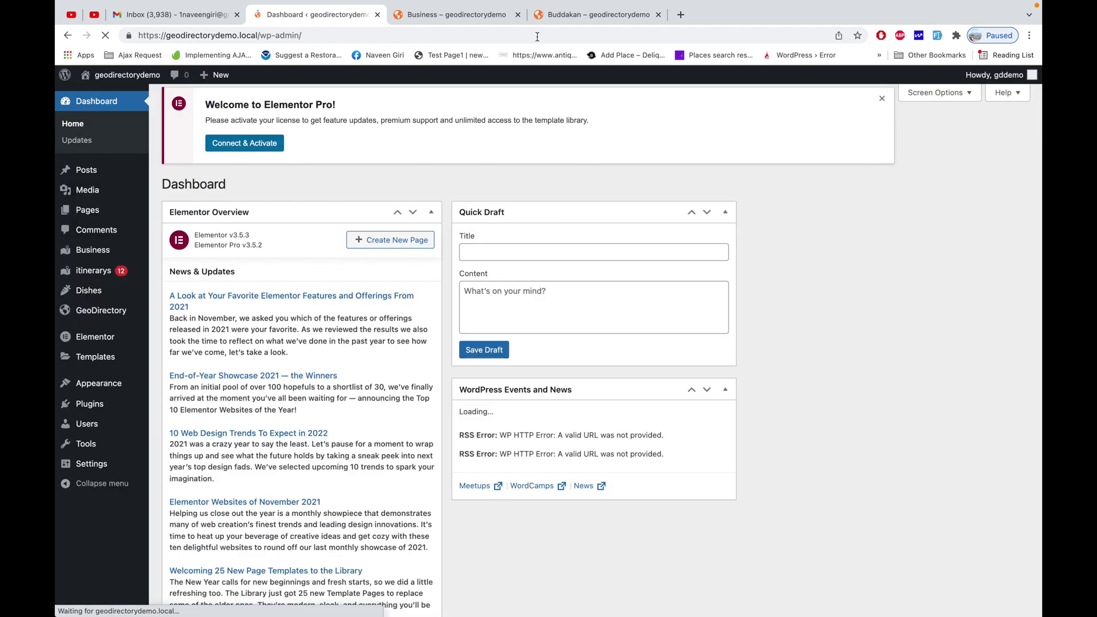
mouse_move(97, 359)
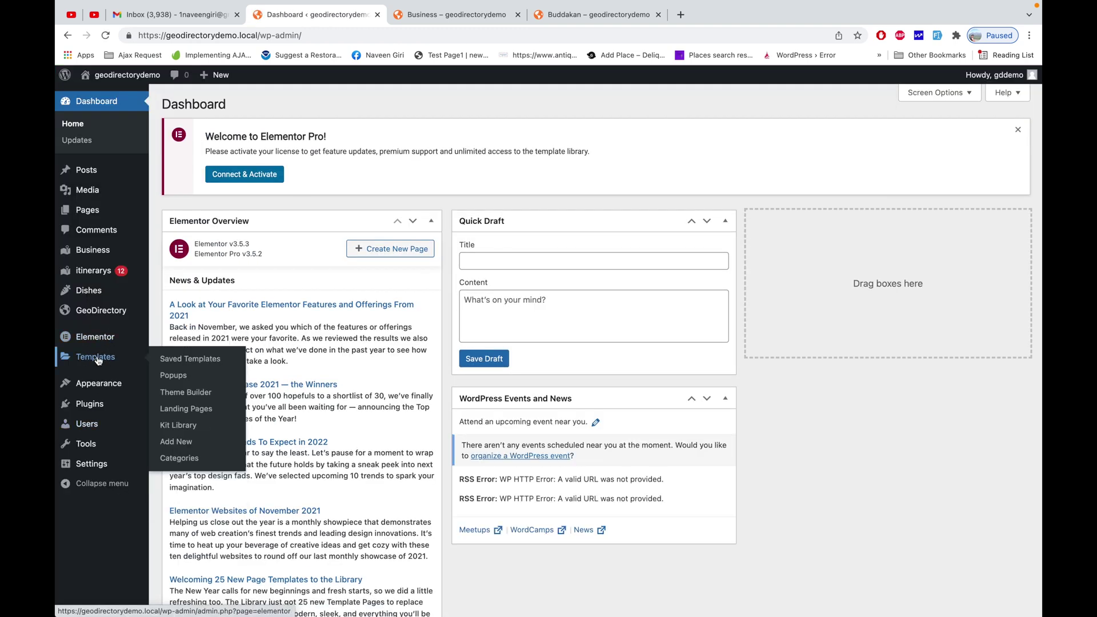
left_click(172, 393)
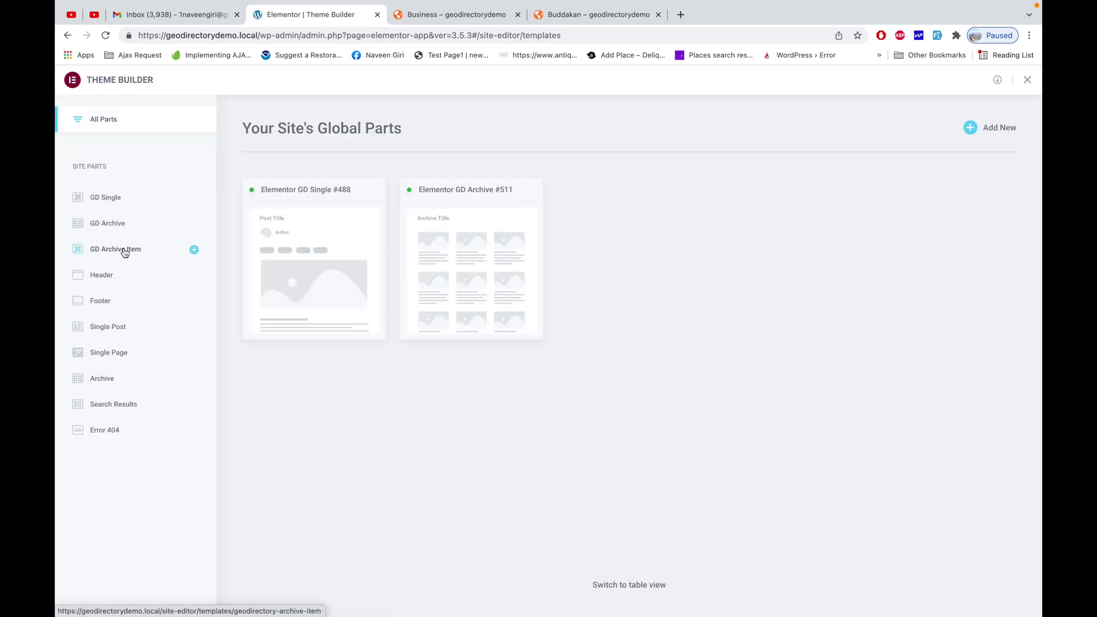
left_click(125, 253)
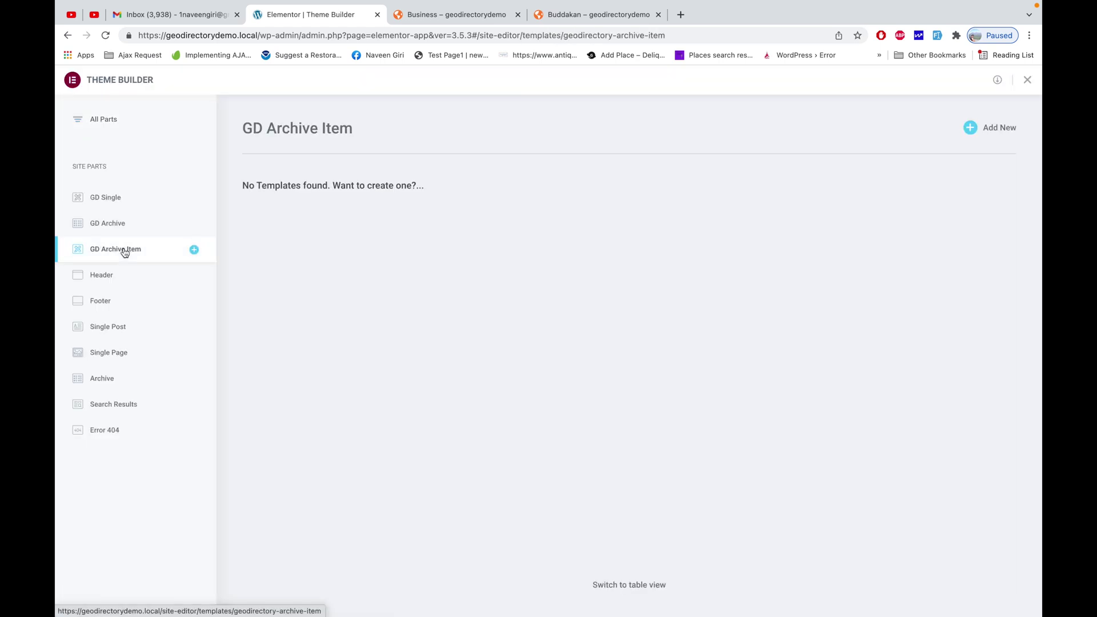
Add a GD Archive Item template from the detailed Morimoto listing card, importing its document settings
left_click(993, 129)
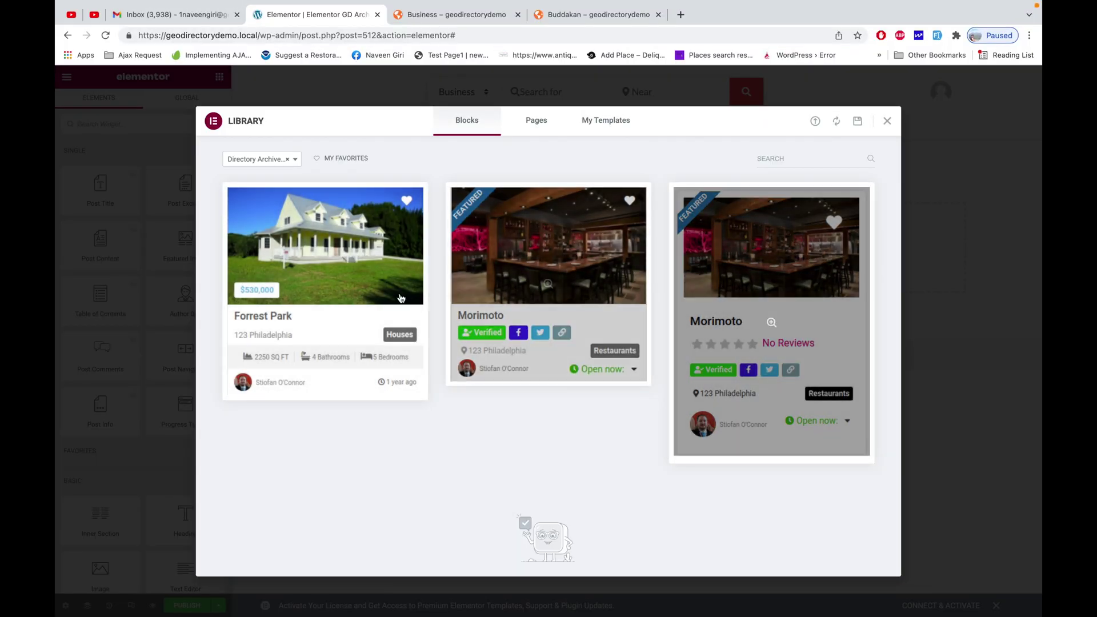
left_click(703, 456)
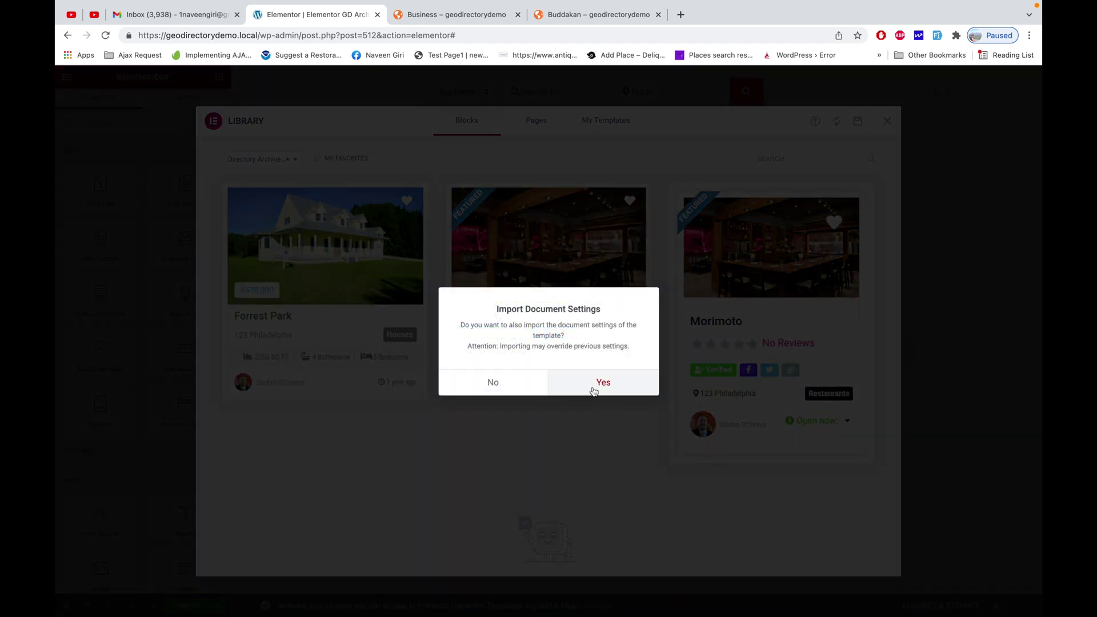
left_click(591, 385)
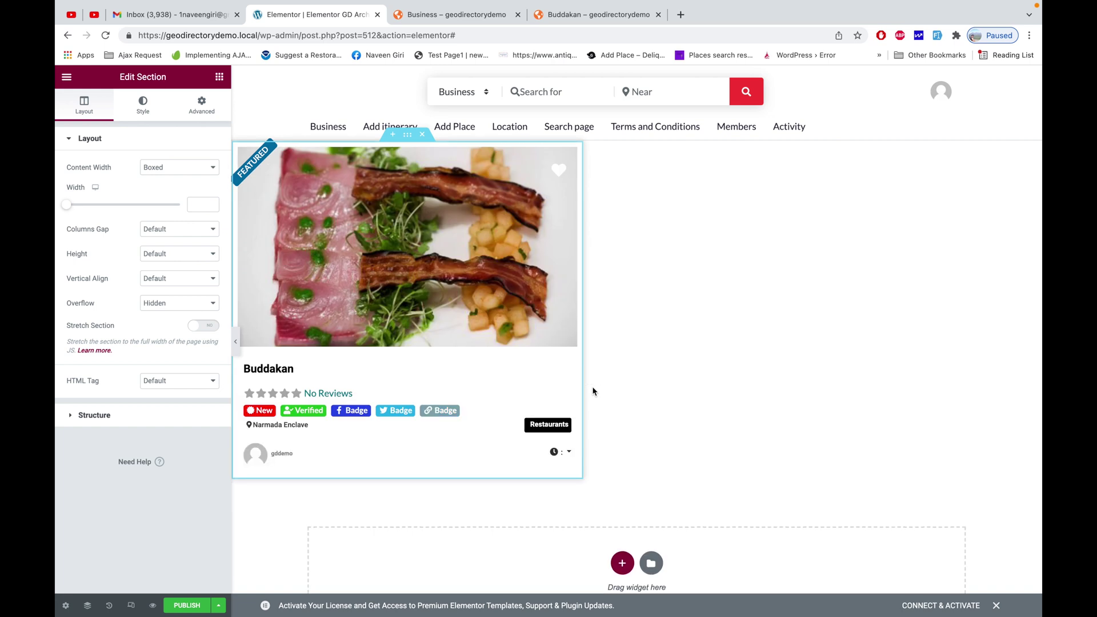
scroll(593, 391, "down", 3)
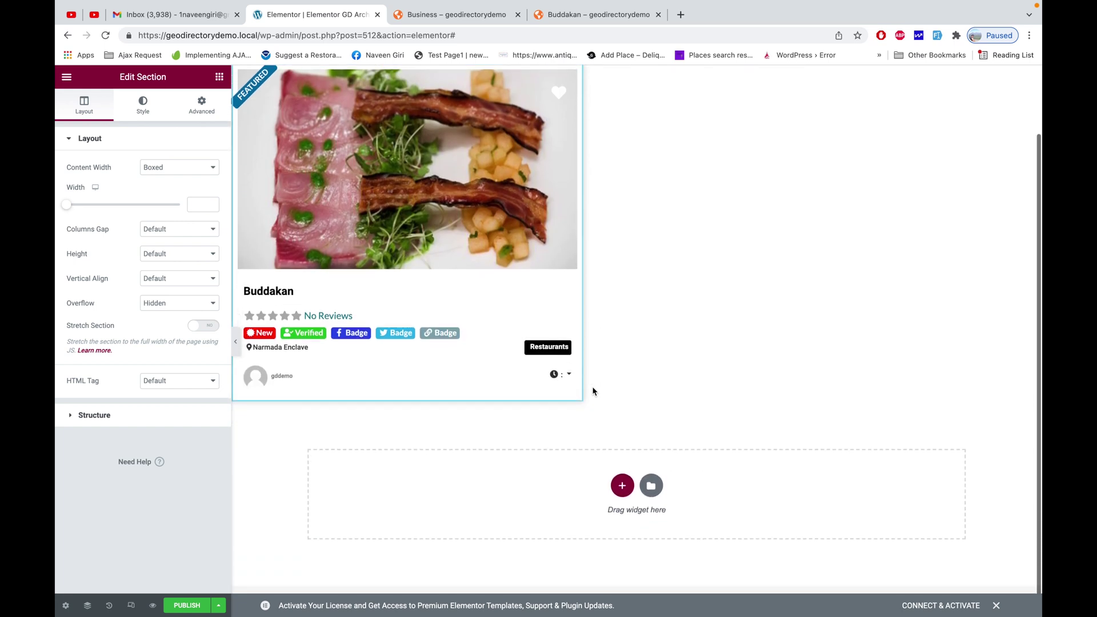
scroll(592, 391, "up", 3)
scroll(593, 391, "down", 3)
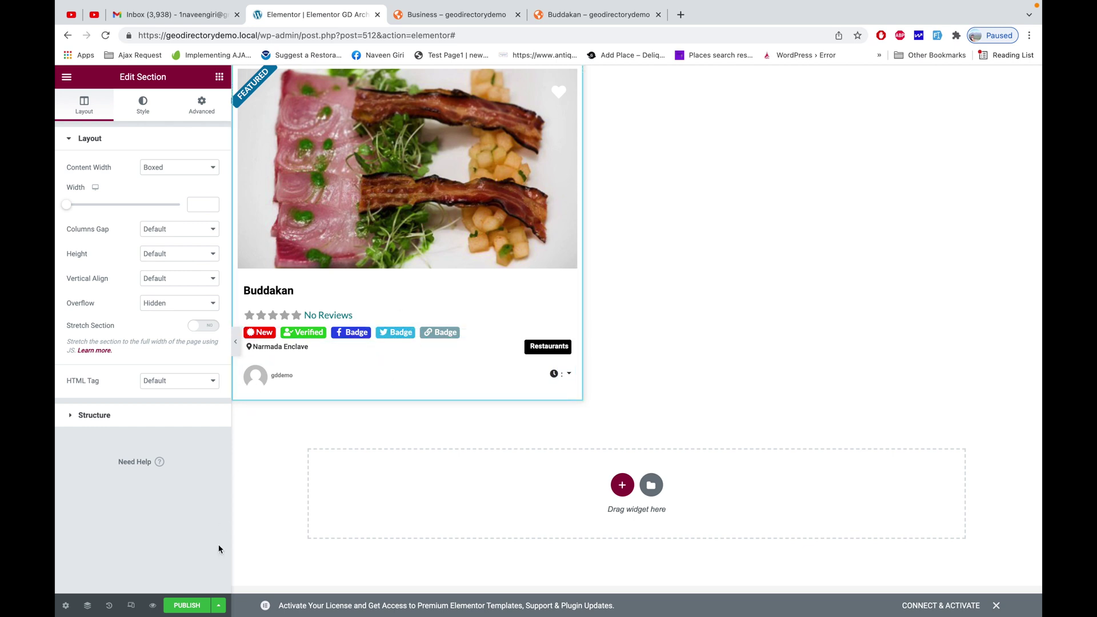
left_click(188, 606)
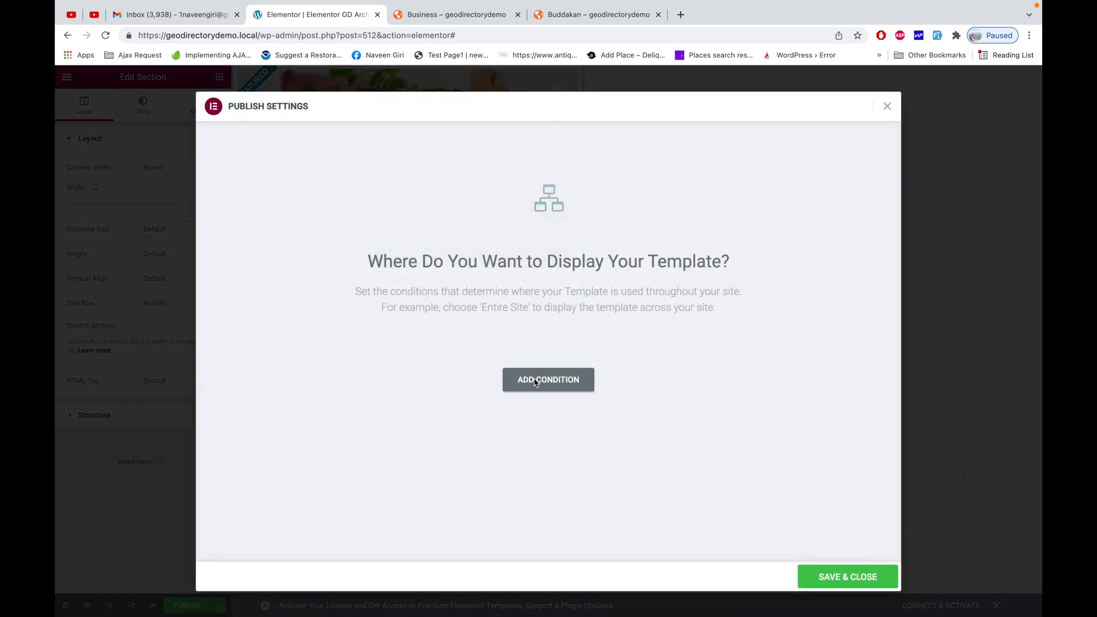
Publish the GD Archive Item card template with no display conditions and return to the Business page
left_click(536, 382)
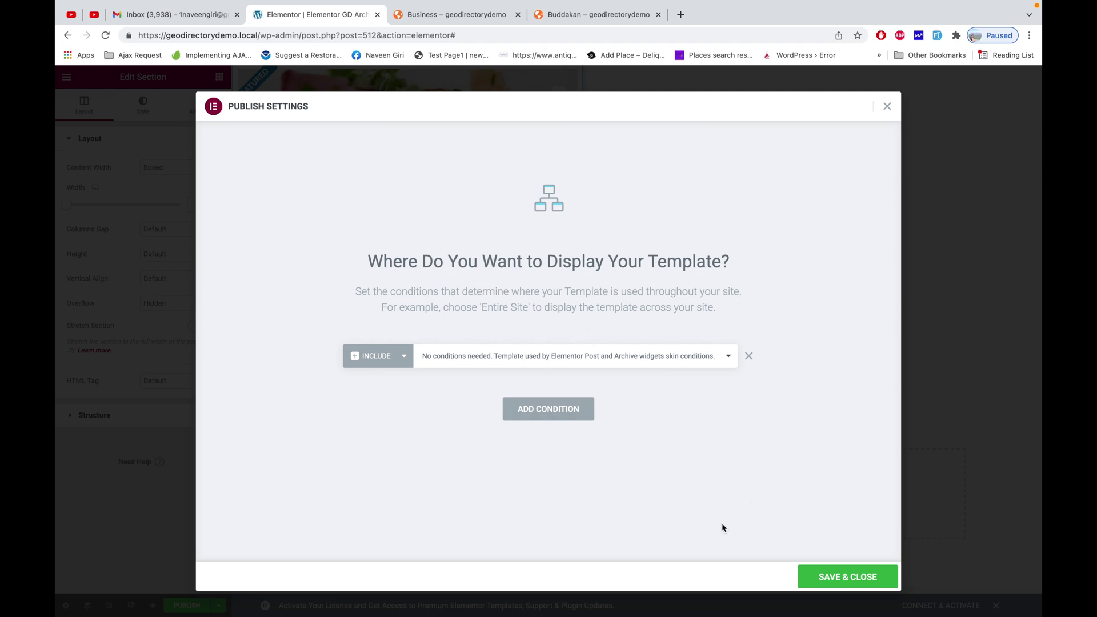
left_click(832, 579)
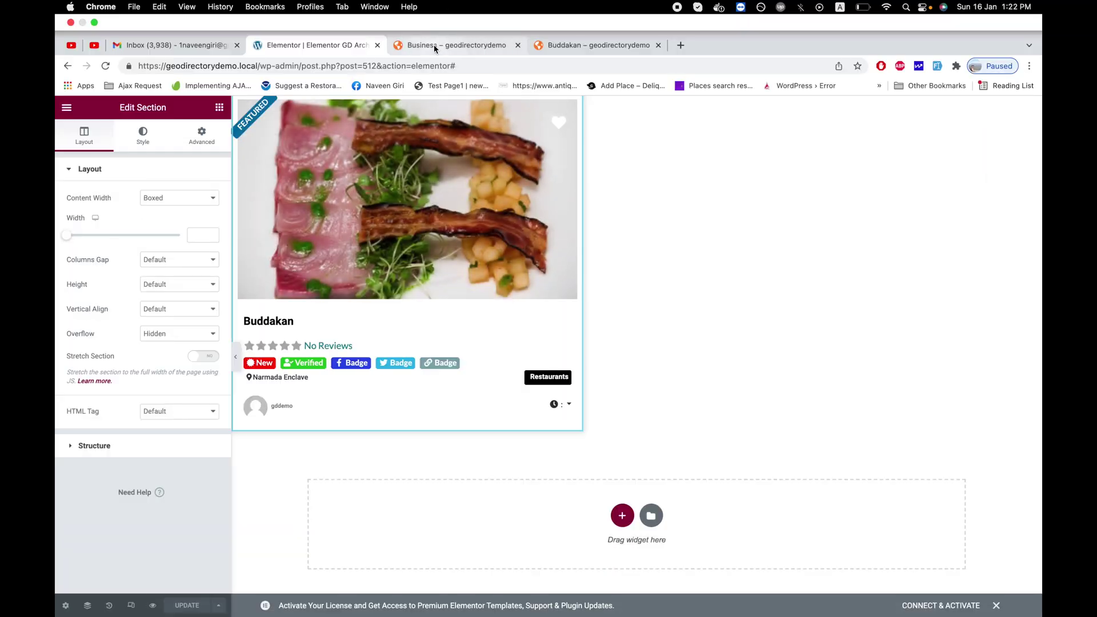
left_click(433, 45)
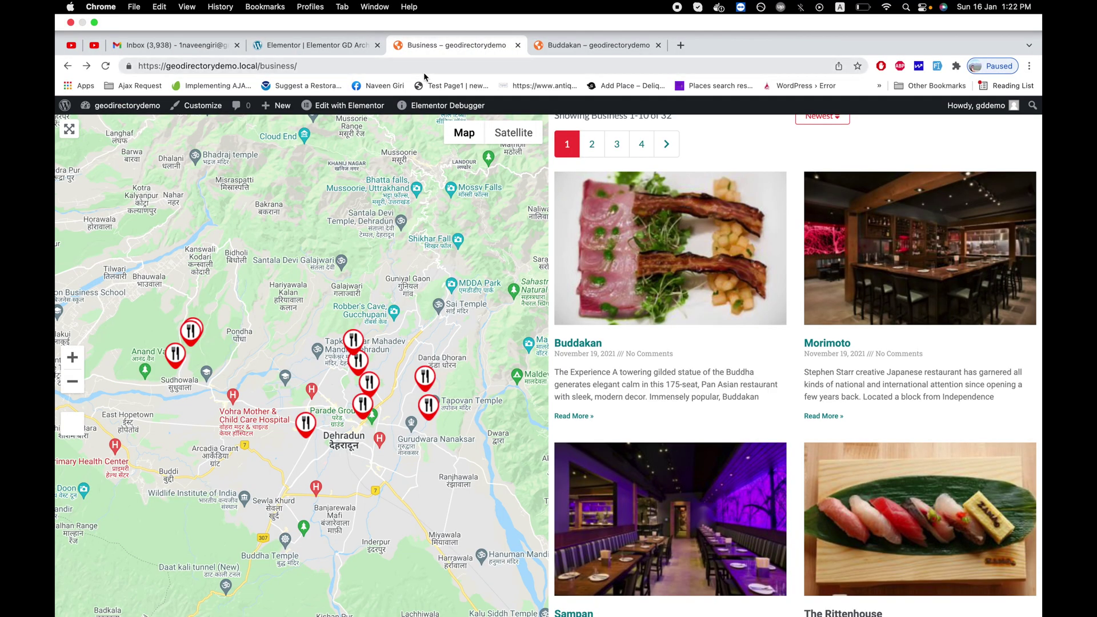
left_click(429, 65)
key("Return")
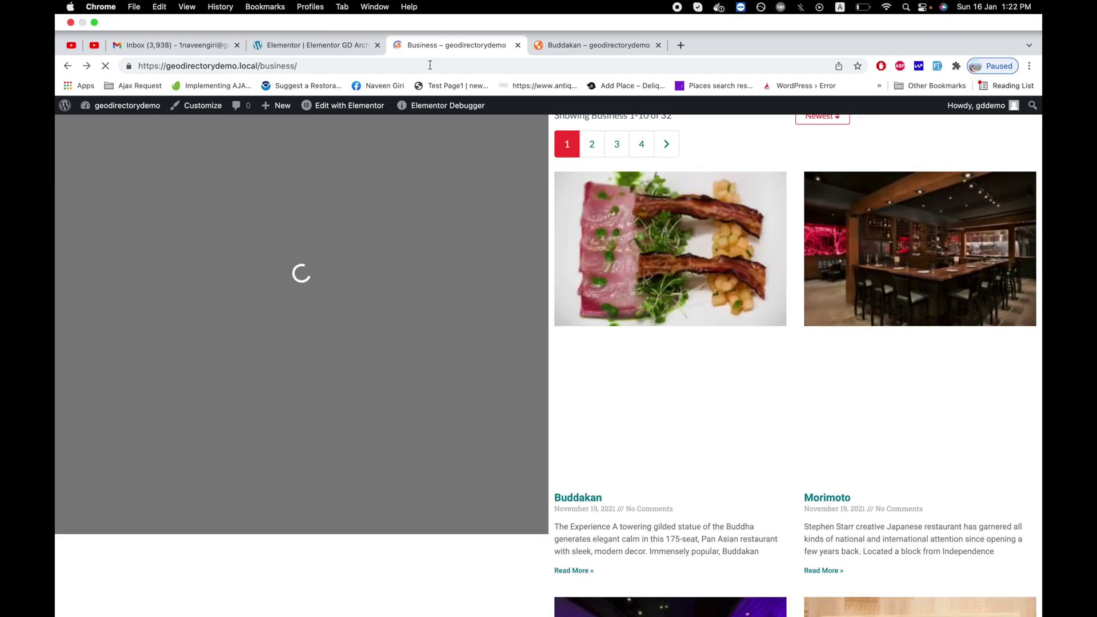
scroll(757, 341, "down", 2)
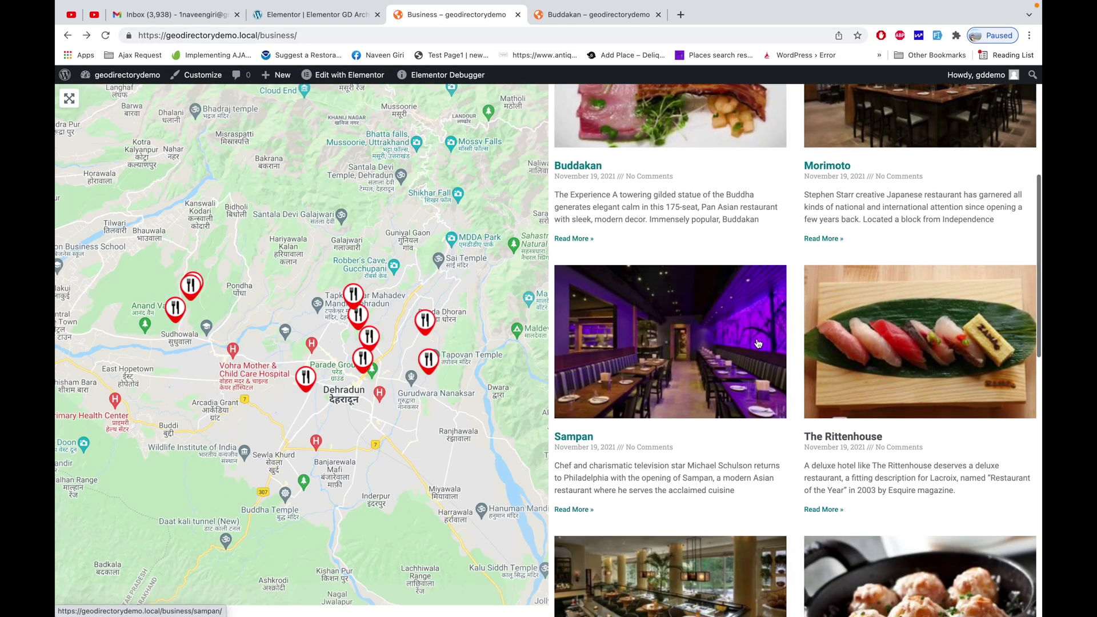
scroll(758, 341, "down", 4)
scroll(757, 342, "up", 9)
scroll(757, 342, "down", 1)
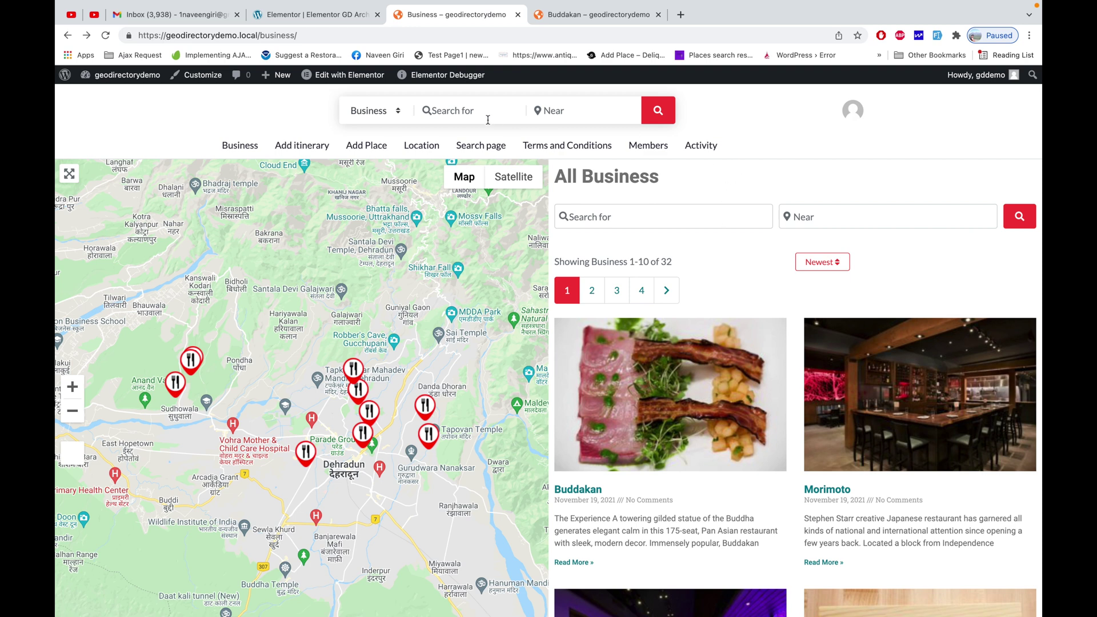
mouse_move(343, 80)
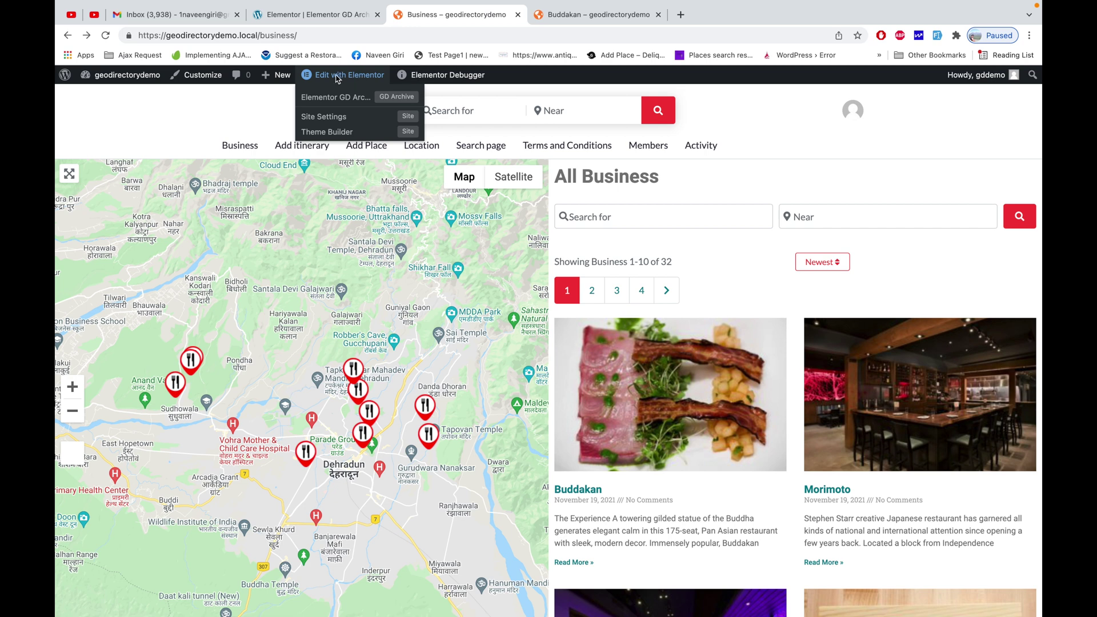
mouse_move(456, 84)
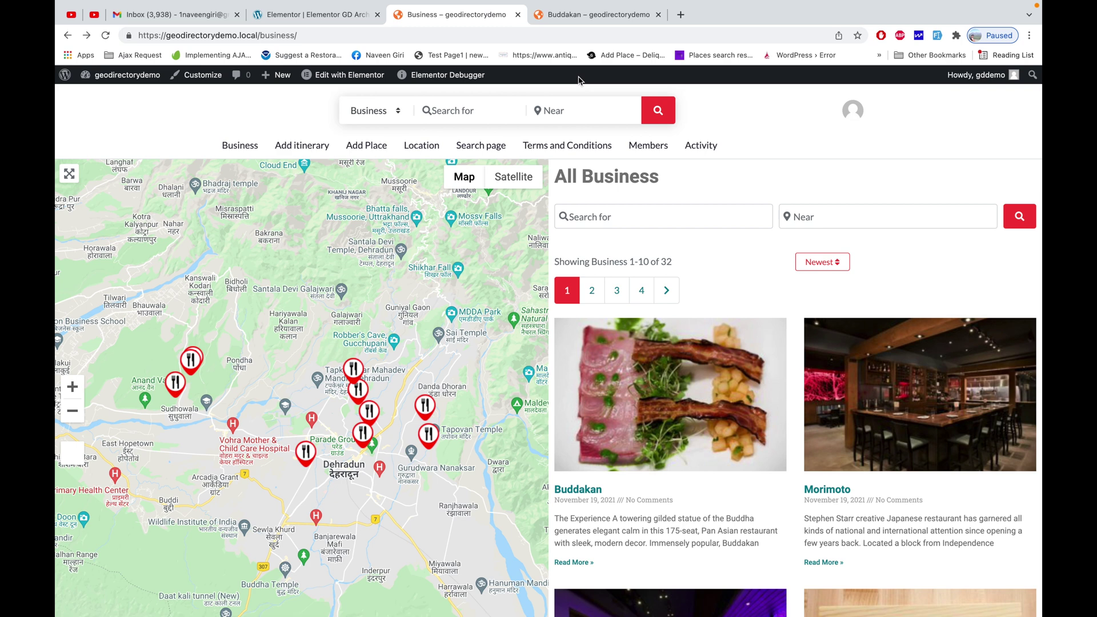
mouse_move(431, 85)
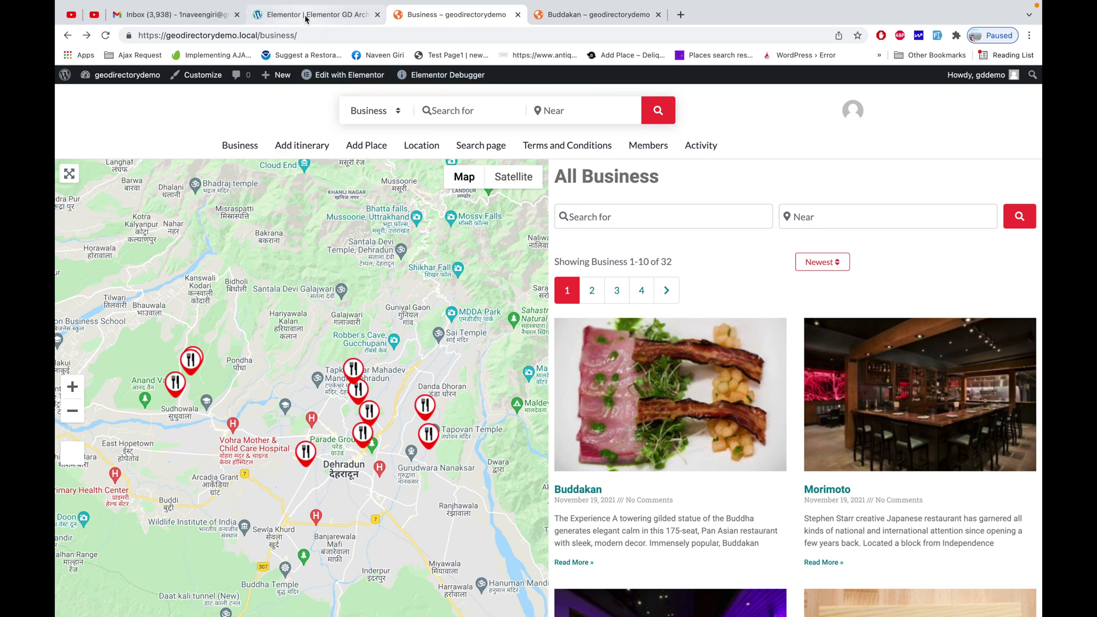
Trim the editor tab's web address to load the WordPress dashboard
left_click(306, 17)
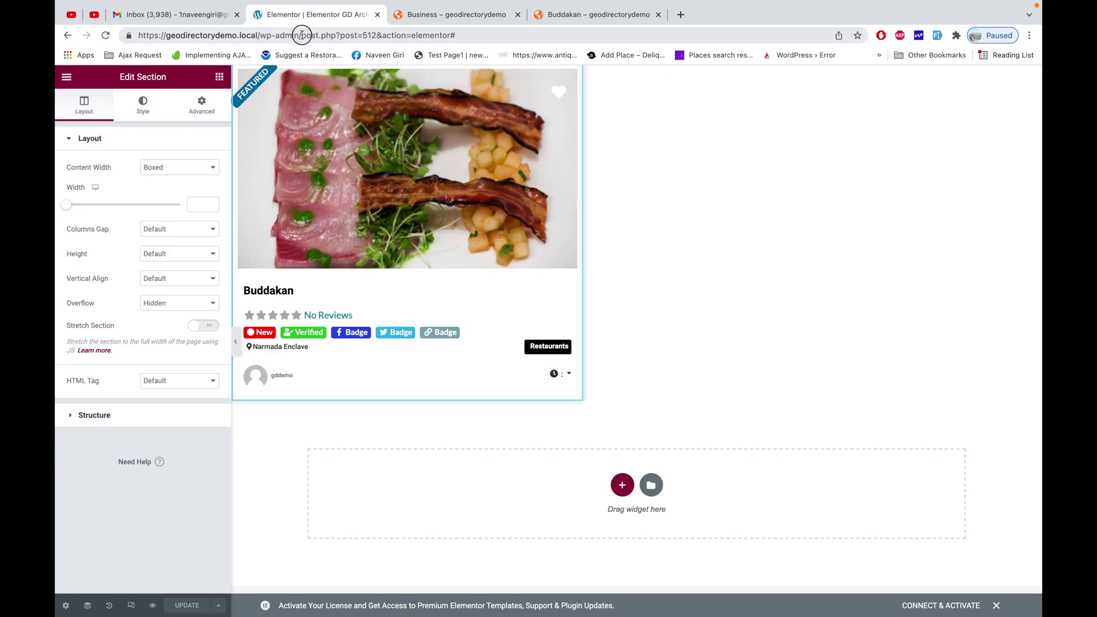
left_click_drag(302, 34, 455, 35)
key("BackSpace")
key("Return")
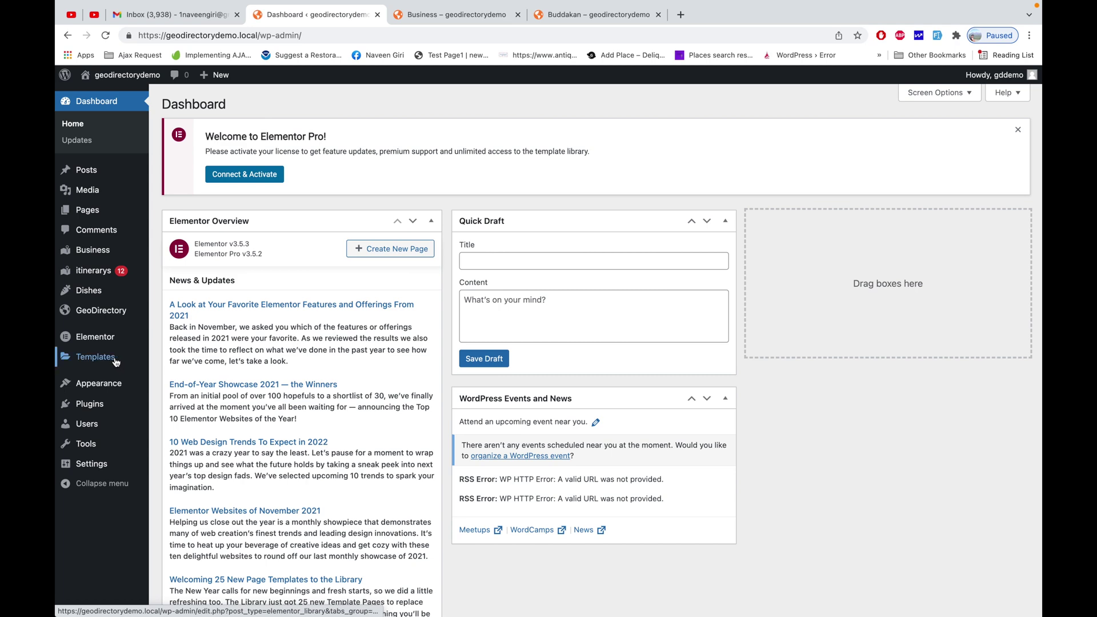
Open Elementor GD Archive from the Business page and select its Archive Posts widget
left_click(442, 20)
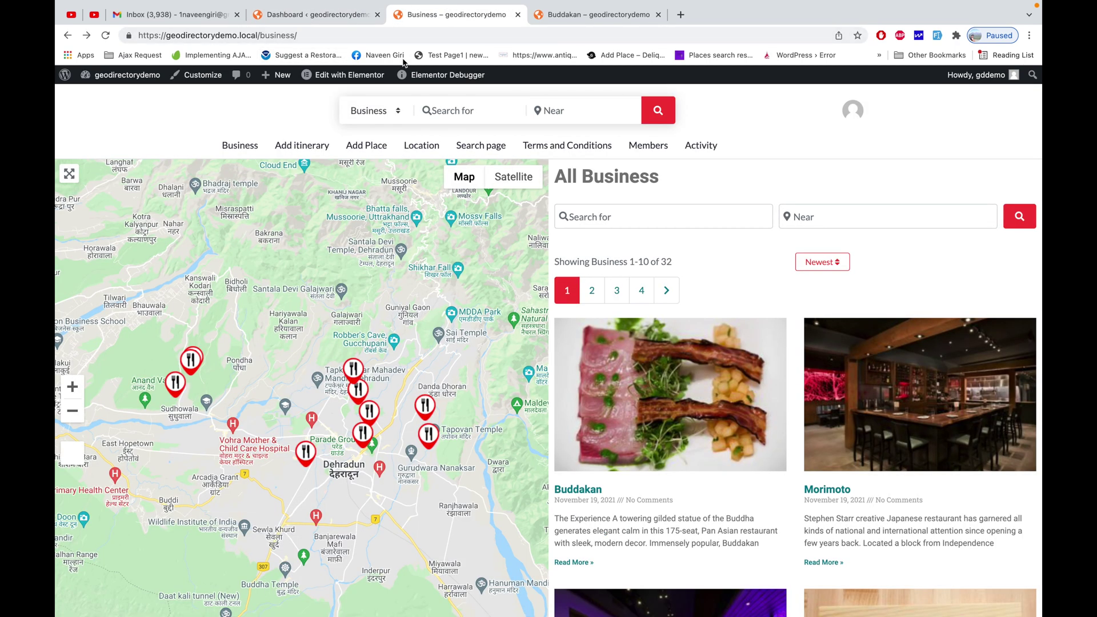
mouse_move(360, 74)
left_click(336, 100)
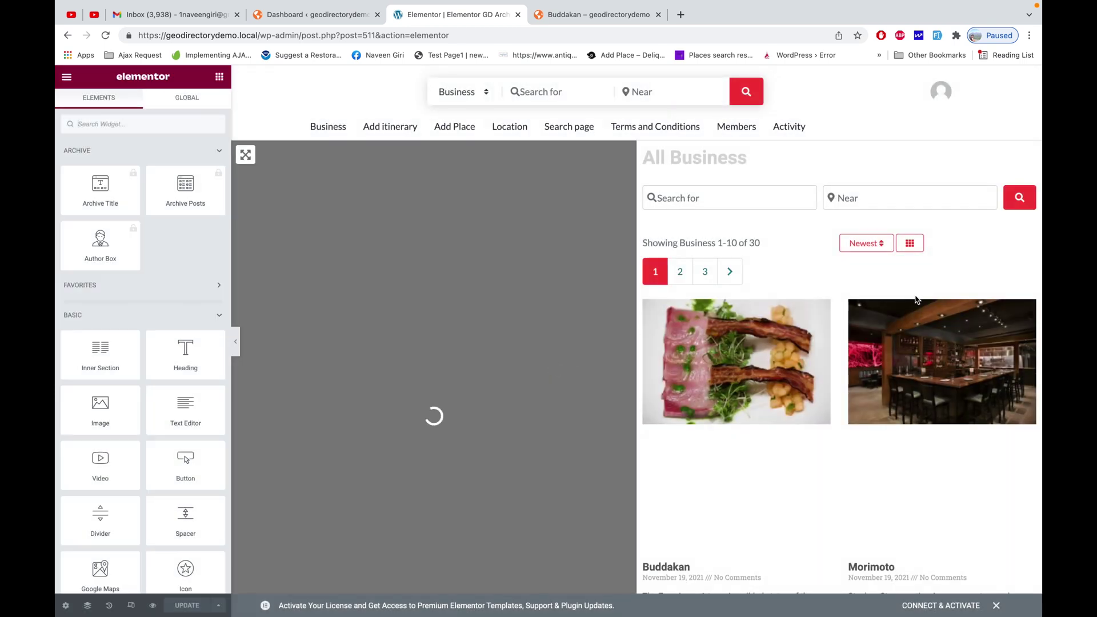
left_click(842, 397)
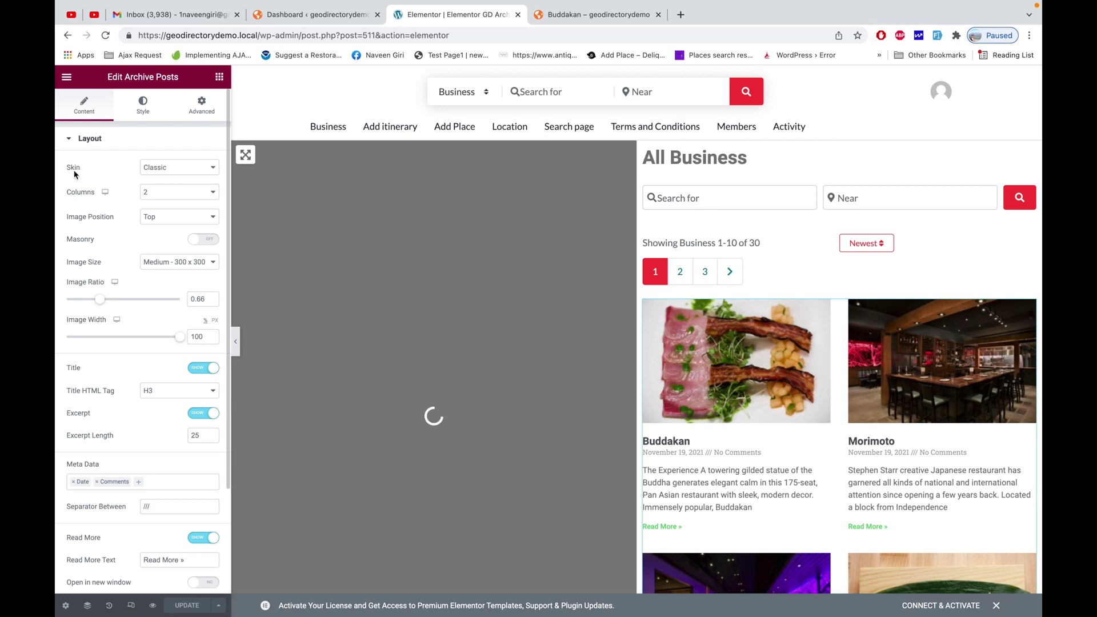
Set the Archive Posts skin to GD Archive Item using template #512, then update the archive template
left_click(168, 170)
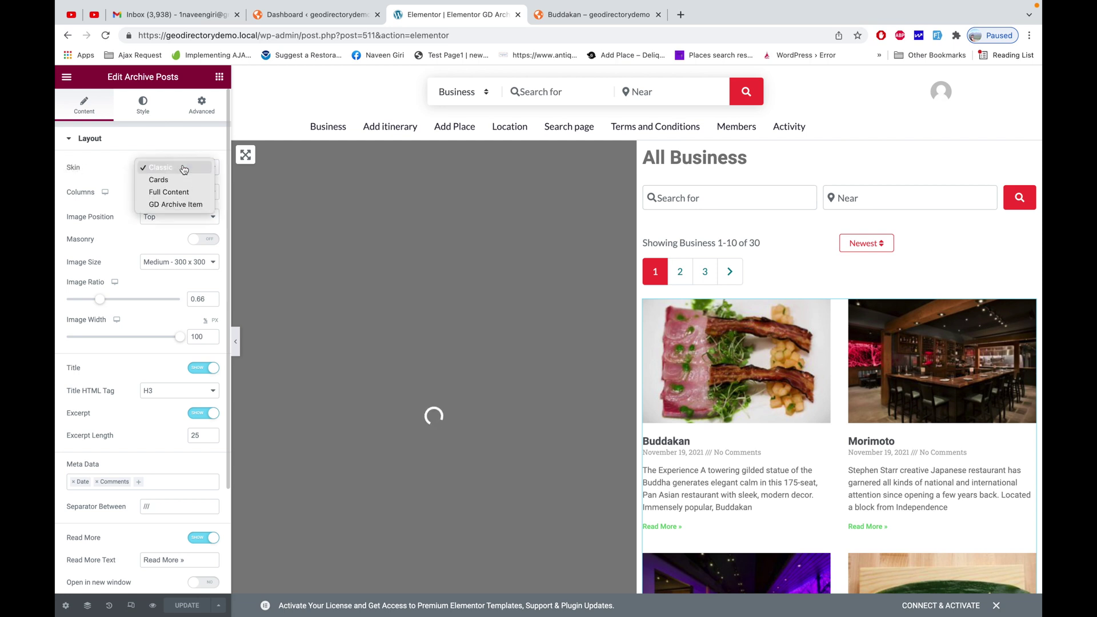
left_click(184, 205)
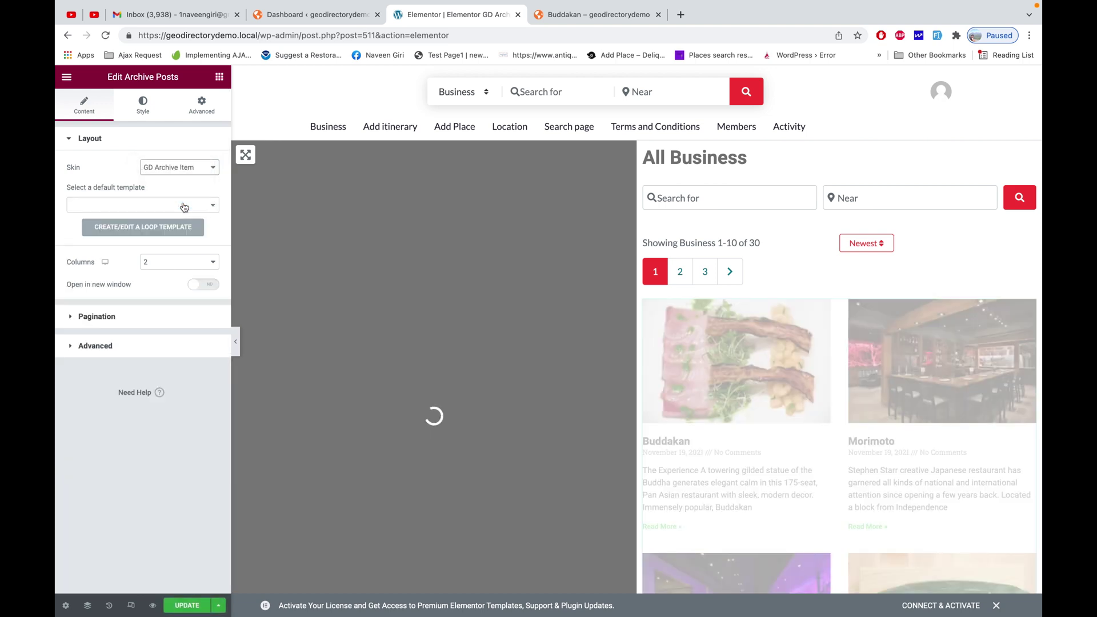
left_click(170, 204)
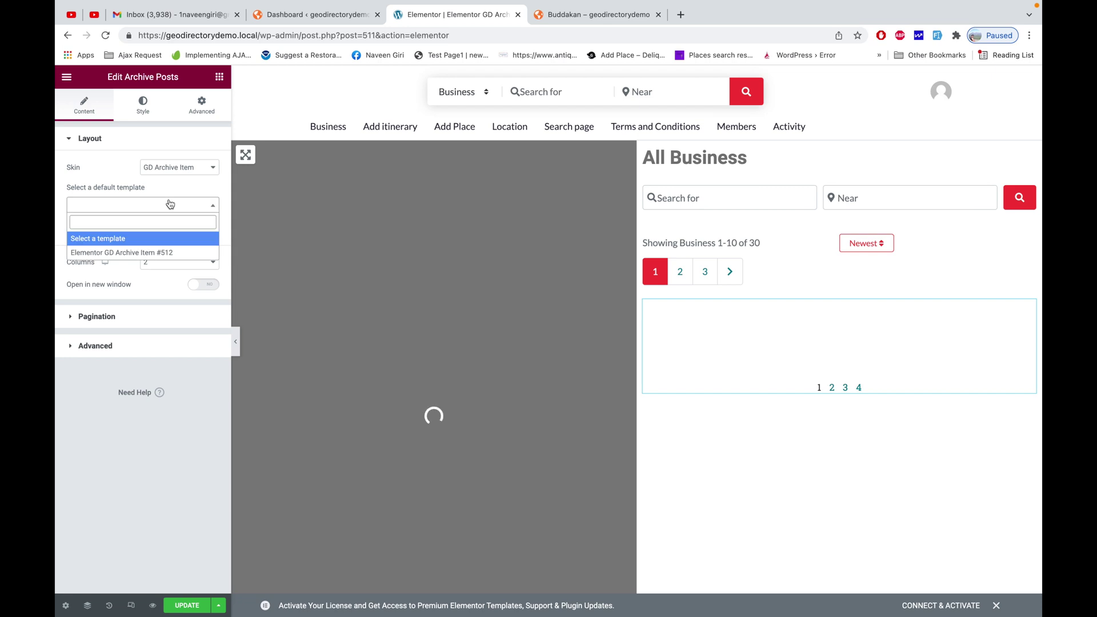
left_click(142, 254)
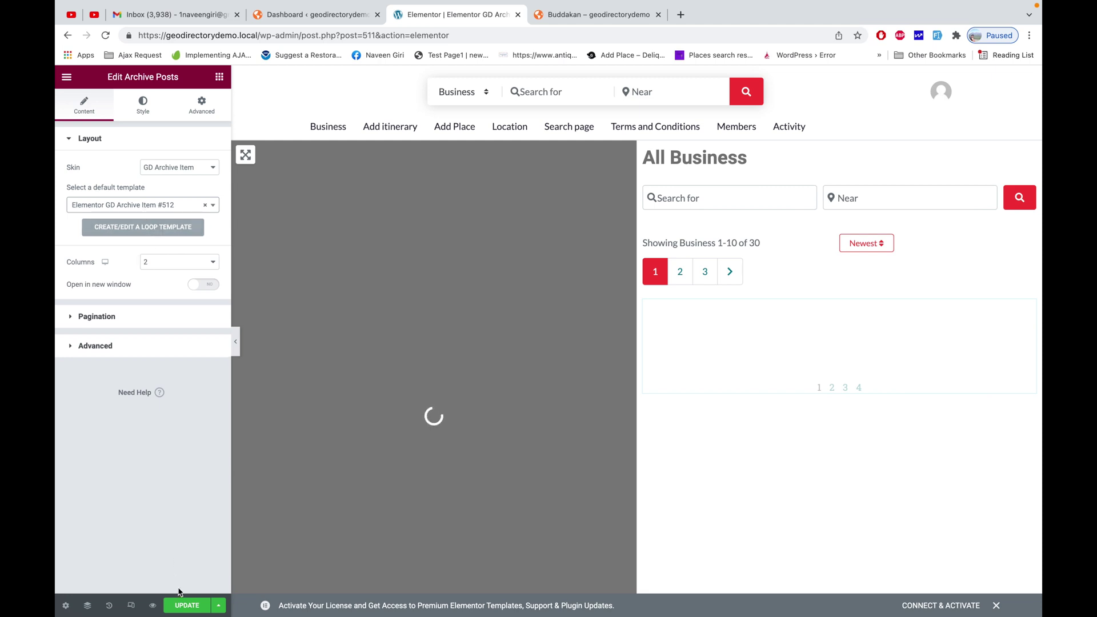
scroll(625, 130, "down", 5)
scroll(734, 488, "down", 10)
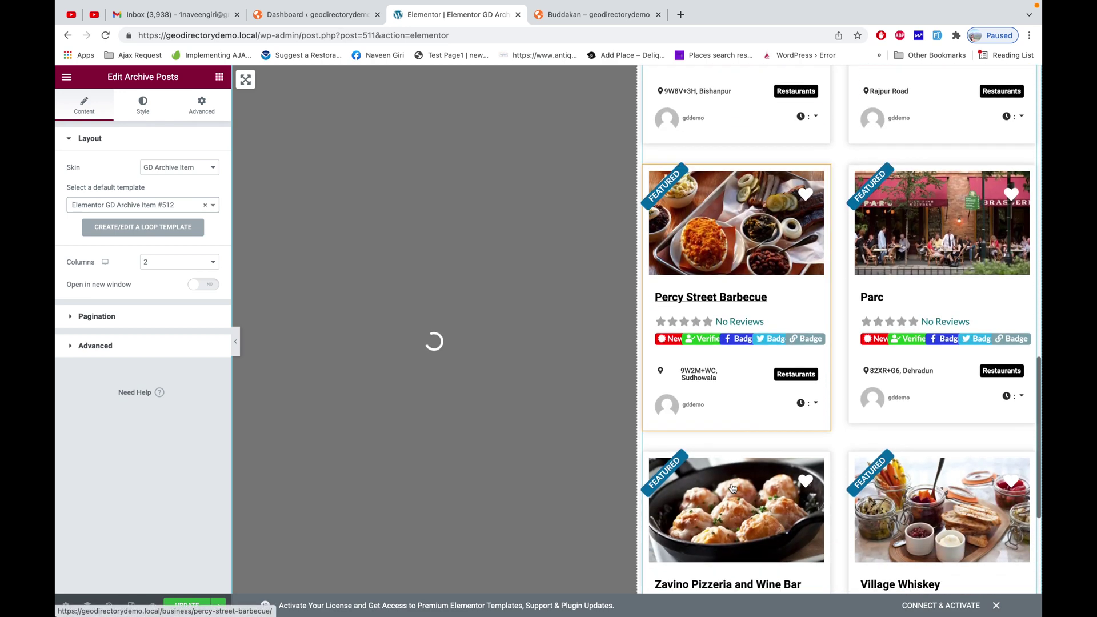
scroll(735, 486, "up", 4)
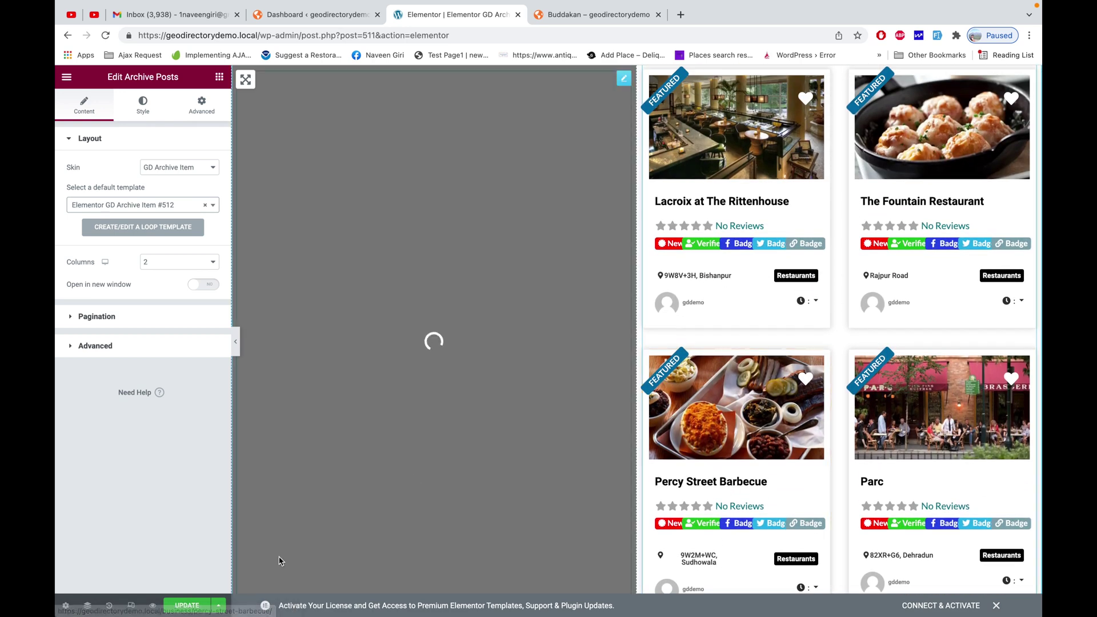
left_click(187, 604)
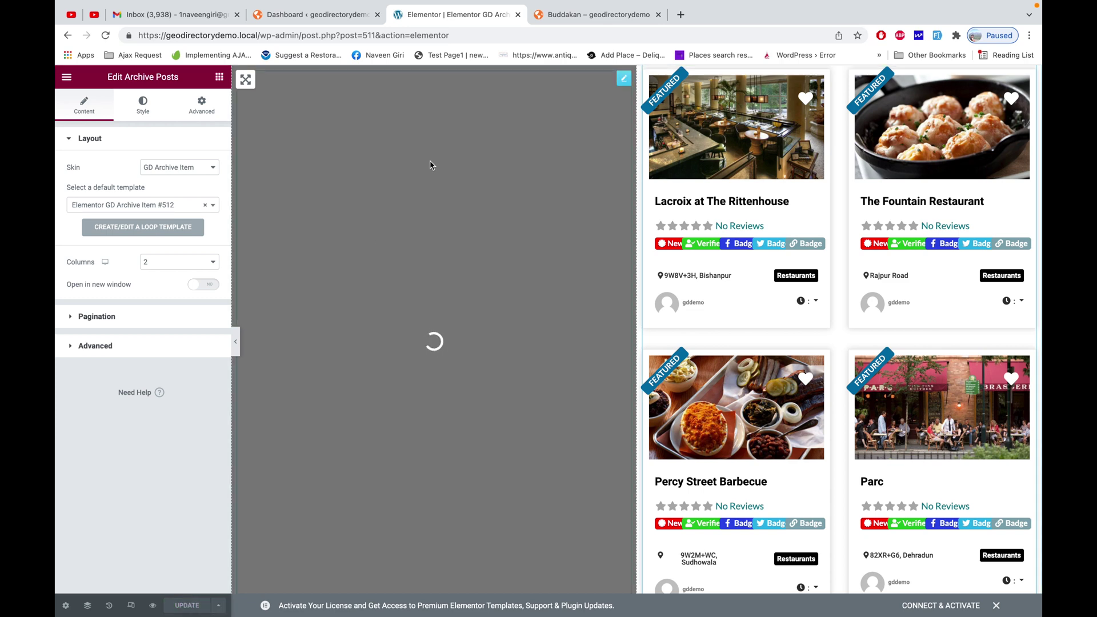
left_click(594, 14)
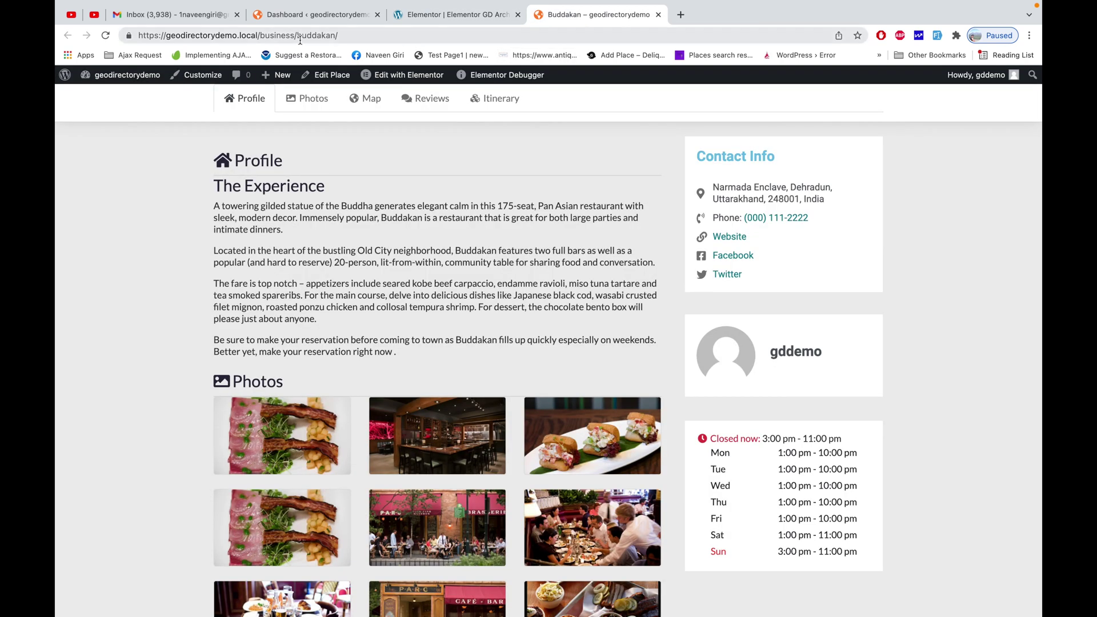
Load the /business/ archive and scroll through the listings shown with the new cards
left_click_drag(296, 35, 339, 36)
key("BackSpace")
key("Return")
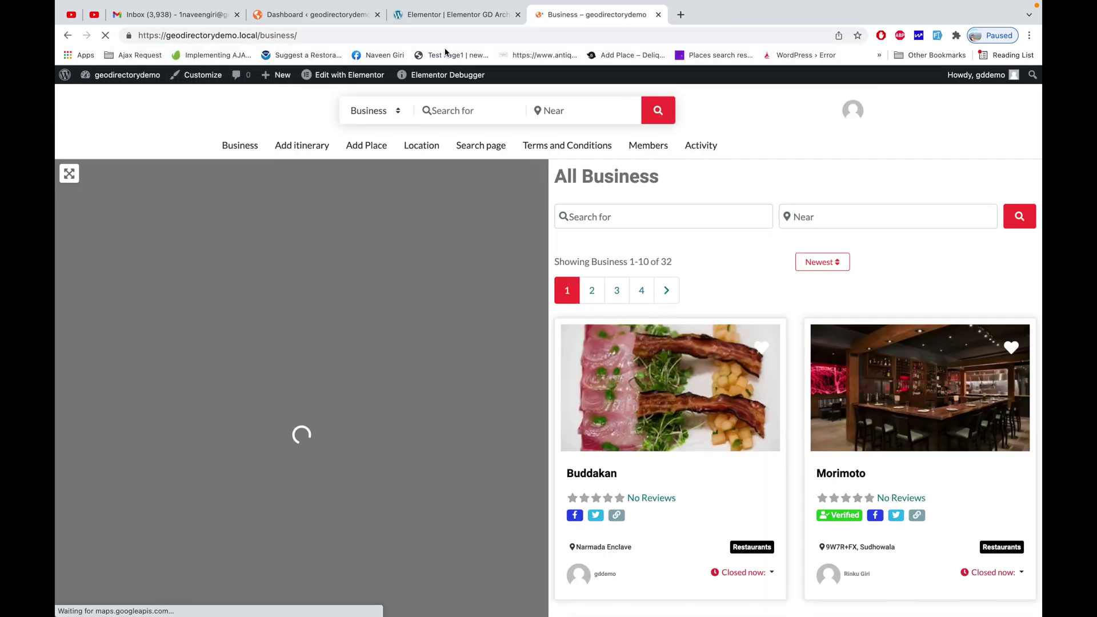
scroll(796, 336, "down", 1)
scroll(795, 336, "down", 10)
scroll(795, 331, "down", 6)
scroll(659, 318, "up", 3)
scroll(660, 318, "down", 10)
scroll(659, 317, "up", 20)
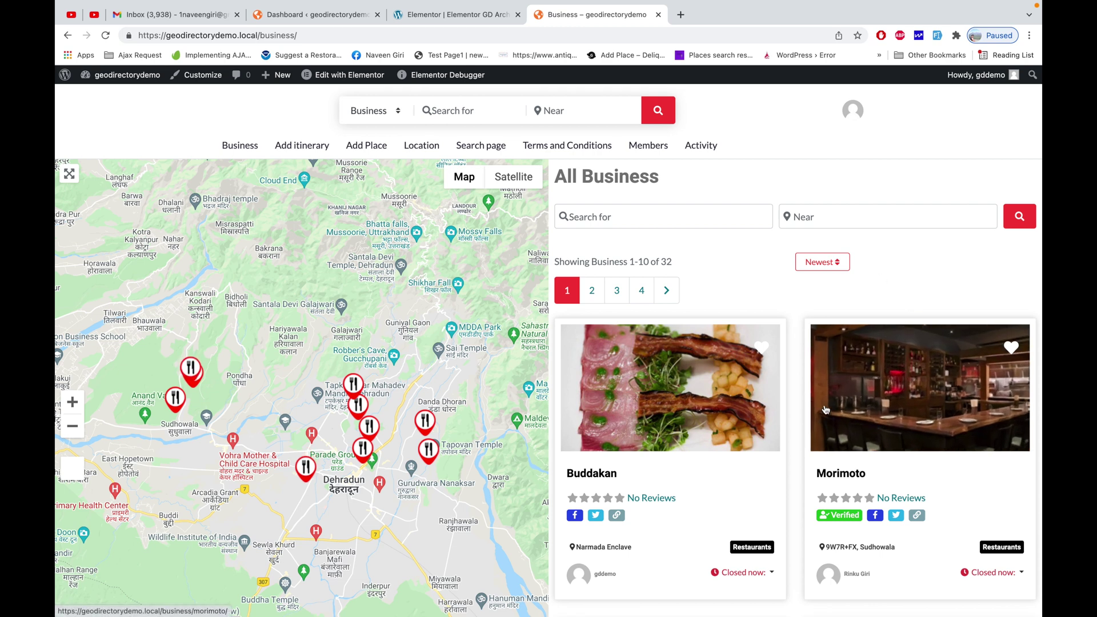
scroll(894, 298, "down", 1)
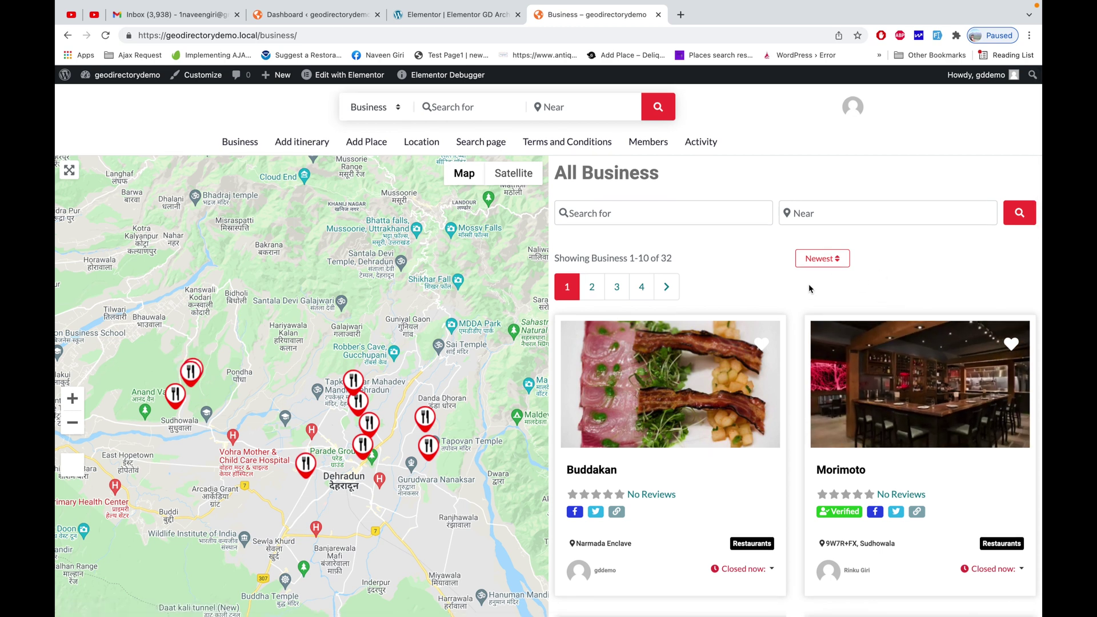
scroll(800, 360, "down", 10)
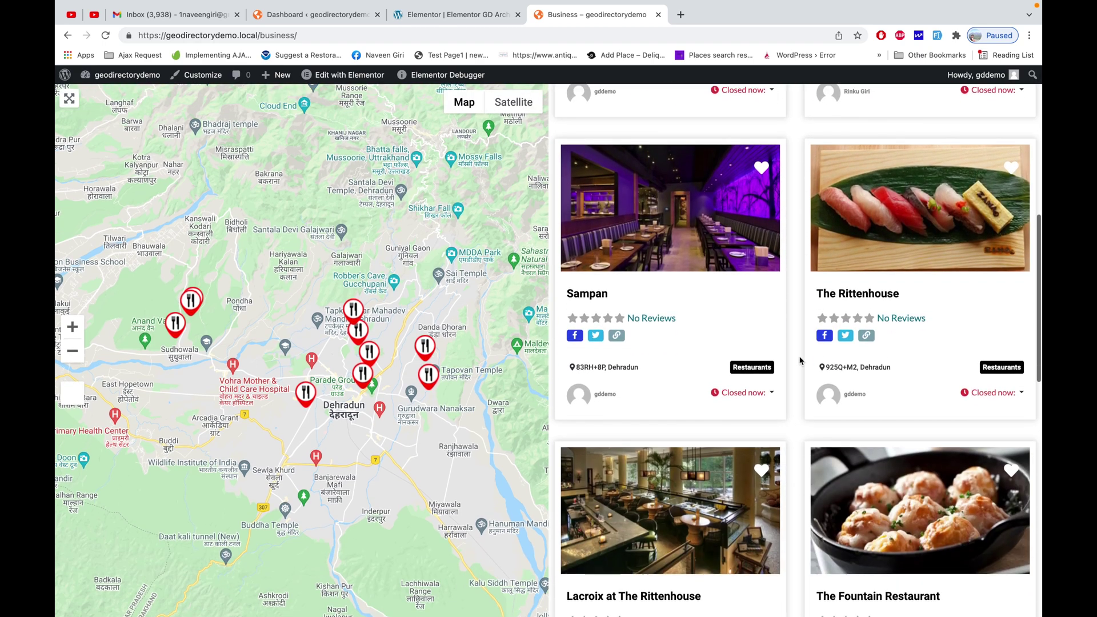
scroll(800, 360, "down", 1)
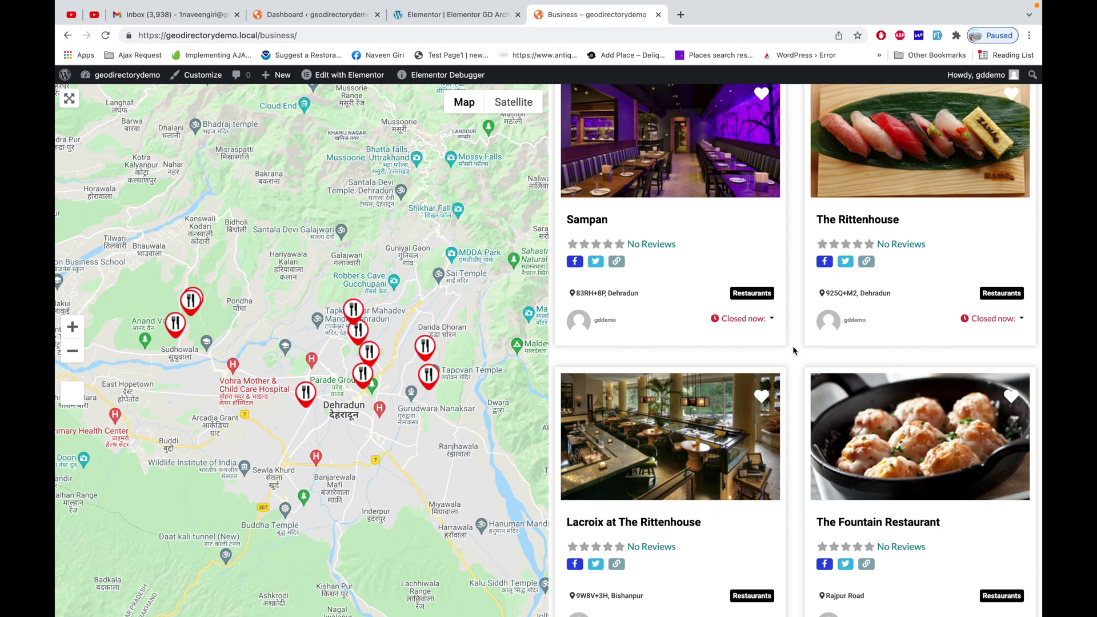
scroll(793, 373, "down", 3)
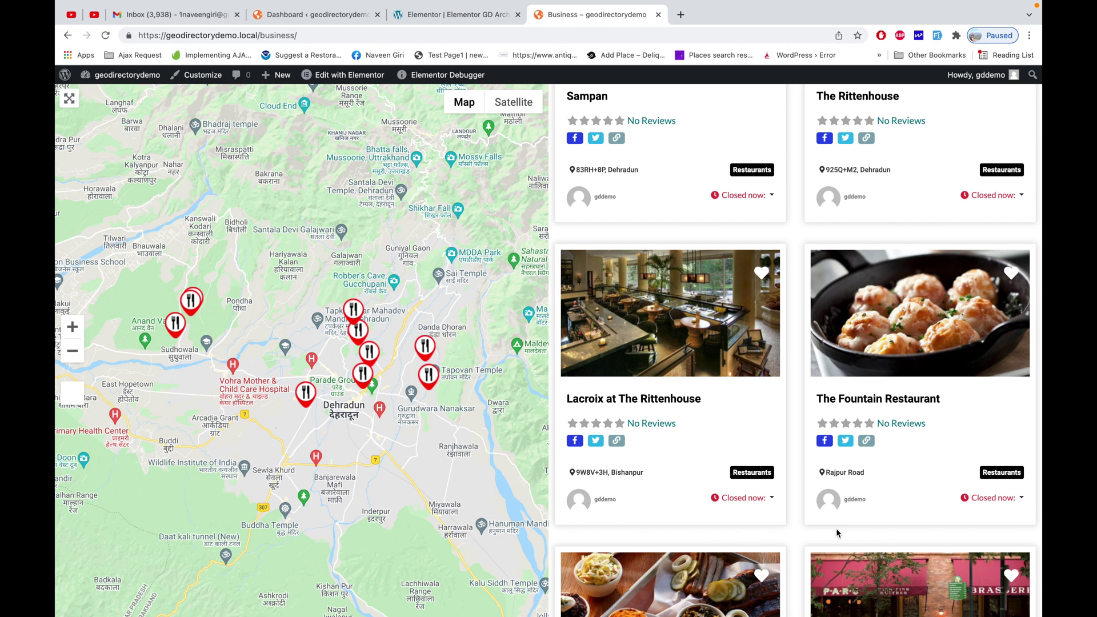
scroll(835, 528, "up", 6)
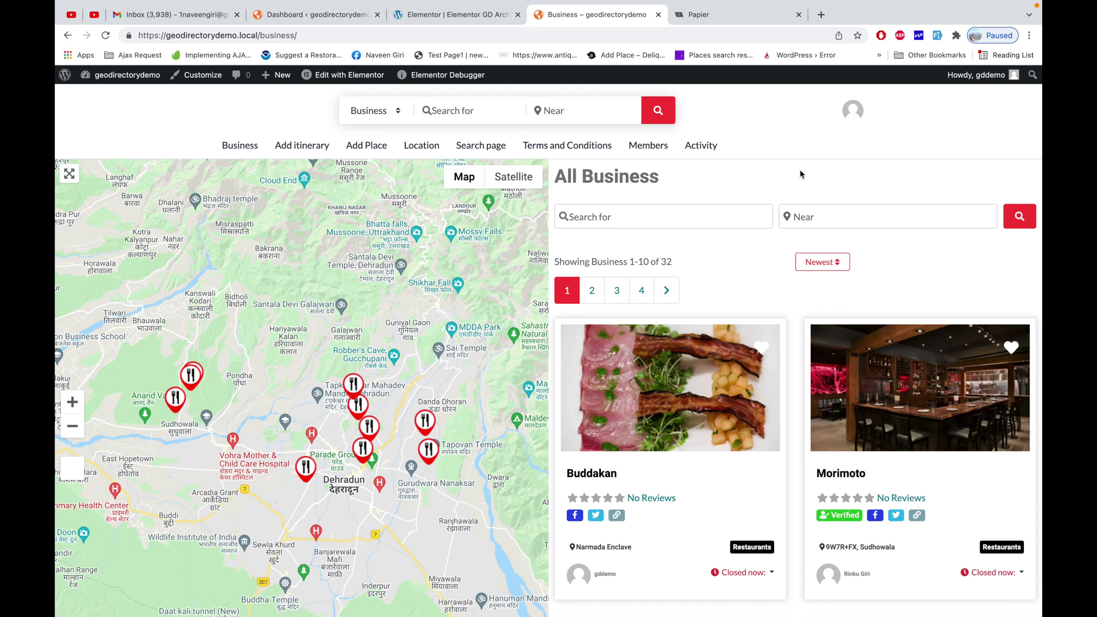
Open buddydevelopers.com from the notes tab and go to its Support Us page
left_click(768, 23)
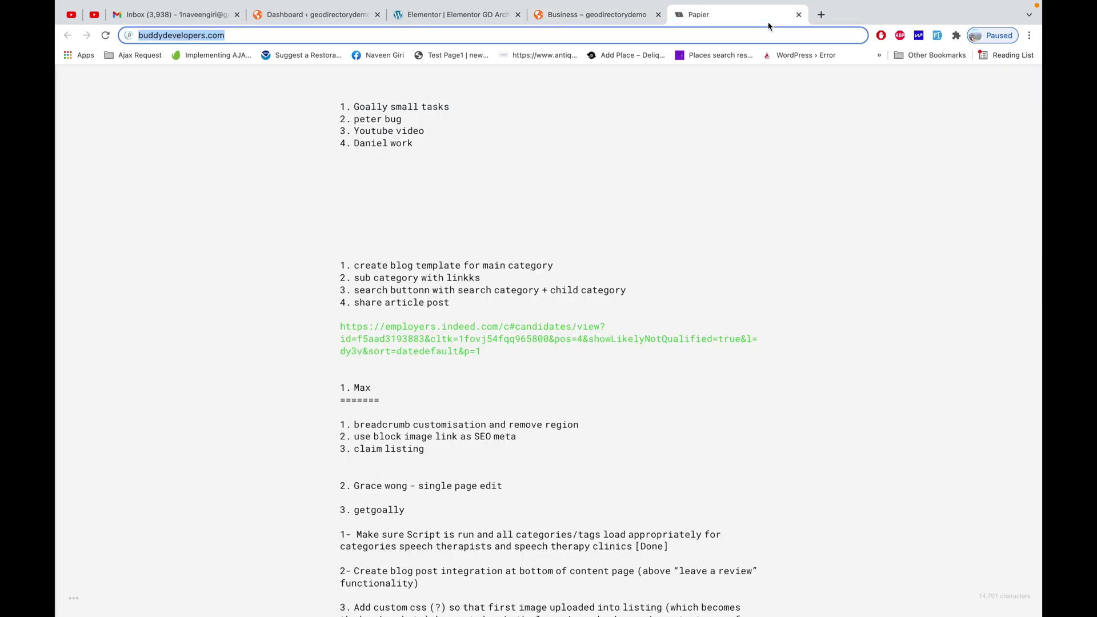
key("Return")
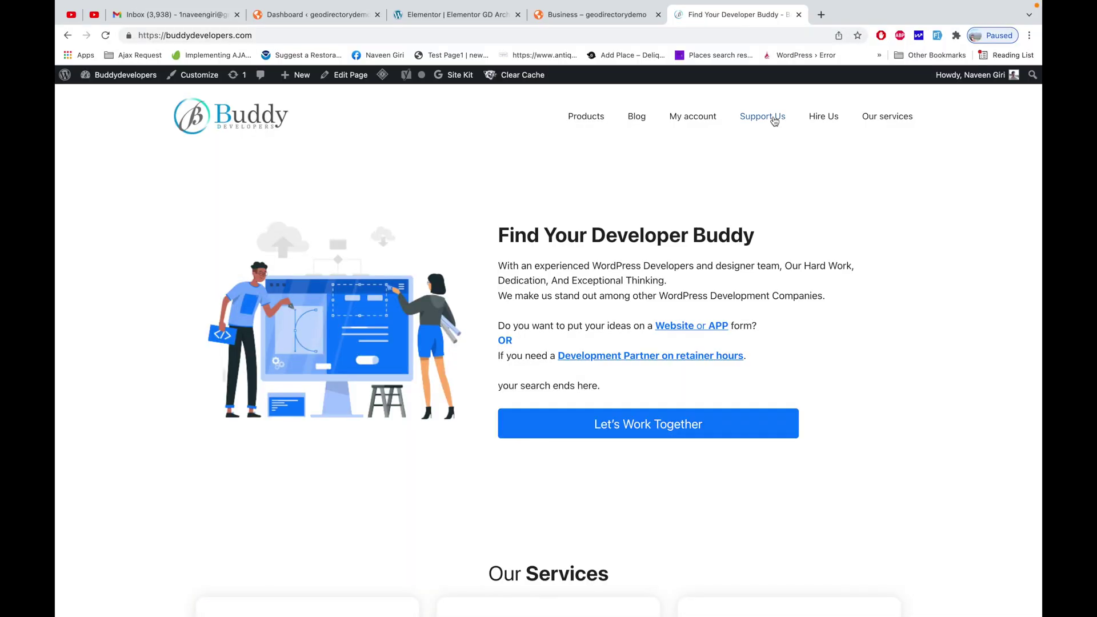
left_click(775, 121)
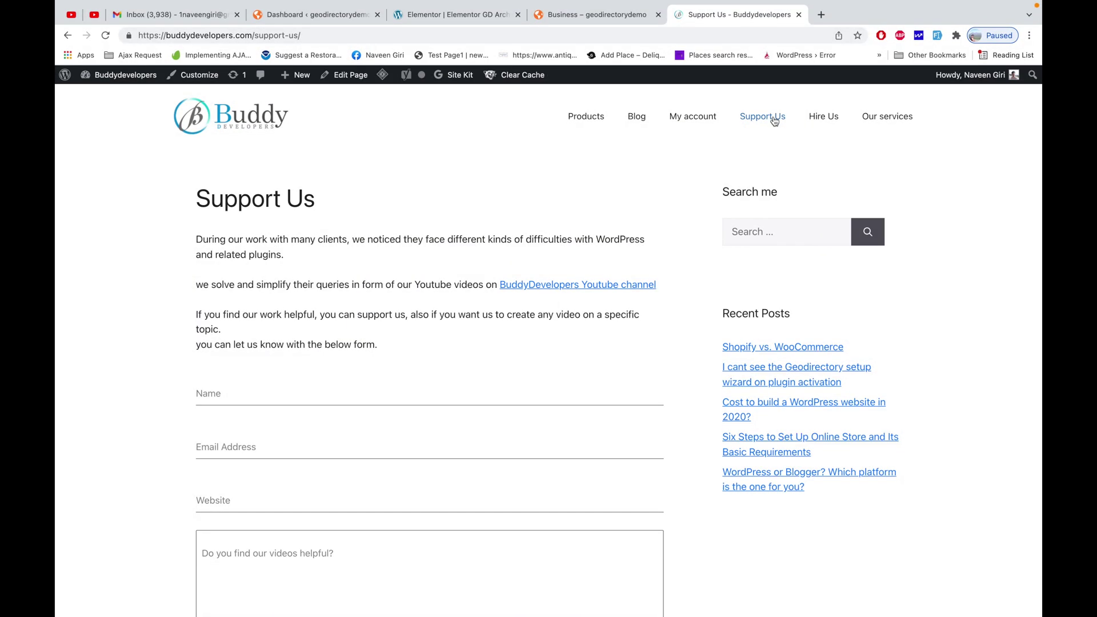